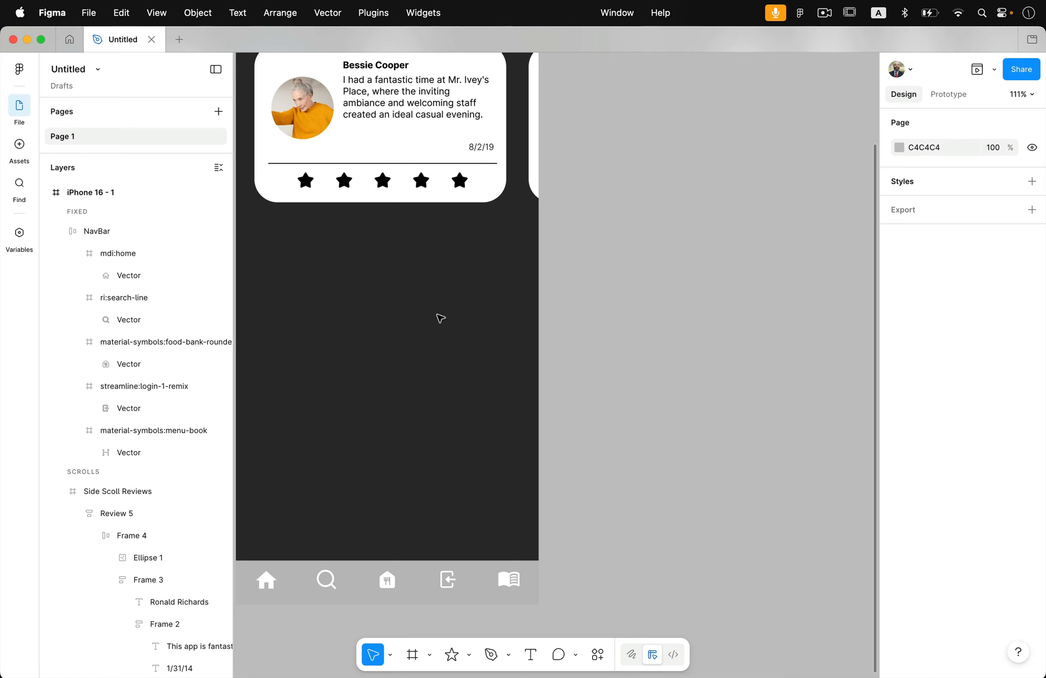
Step: Draw a frame about 298 × 246 below the review card inside the phone screen
{"action": "scroll", "coordinate": [441, 318], "scroll_direction": "left", "scroll_amount": 2}
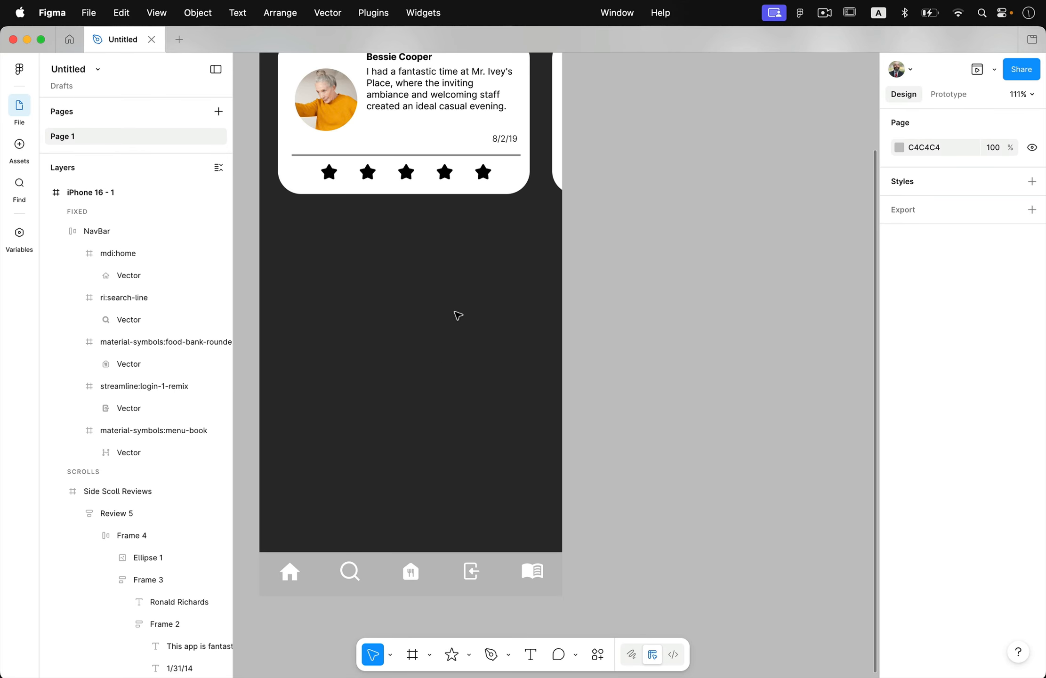
{"action": "left_click", "coordinate": [412, 653]}
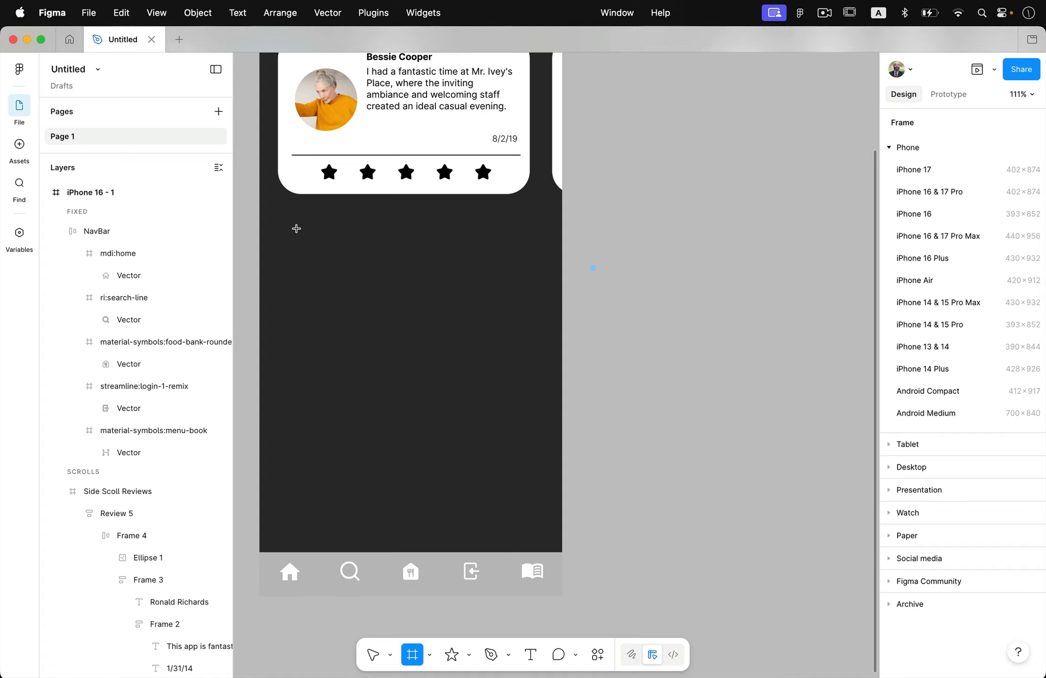
{"action": "left_click_drag", "start_coordinate": [296, 228], "coordinate": [522, 418]}
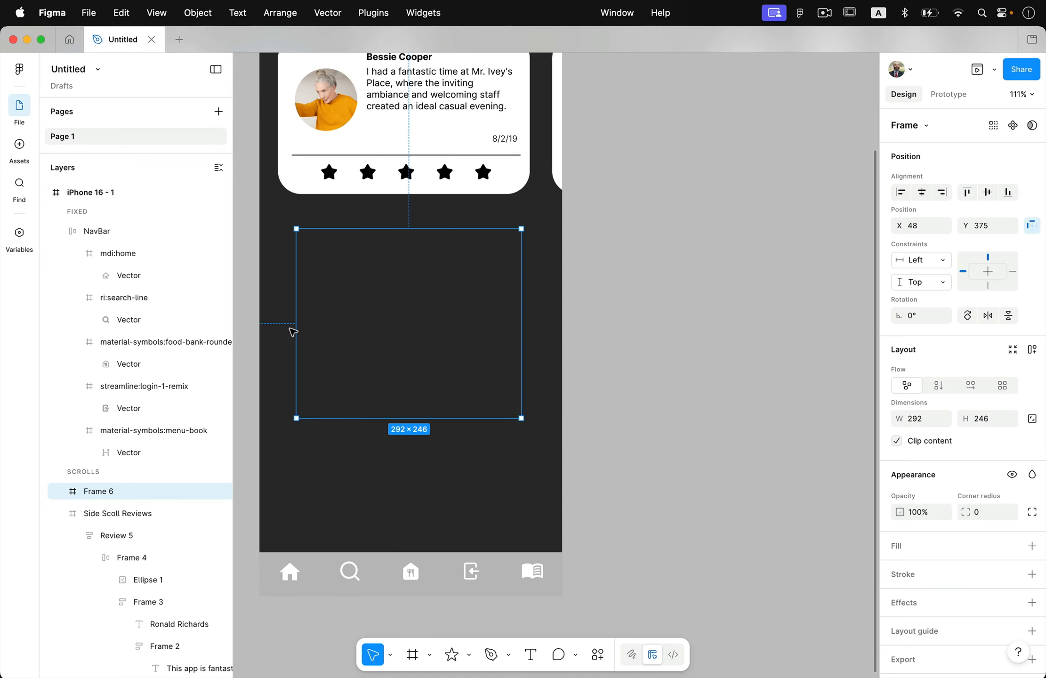
{"action": "left_click_drag", "start_coordinate": [292, 333], "coordinate": [288, 332]}
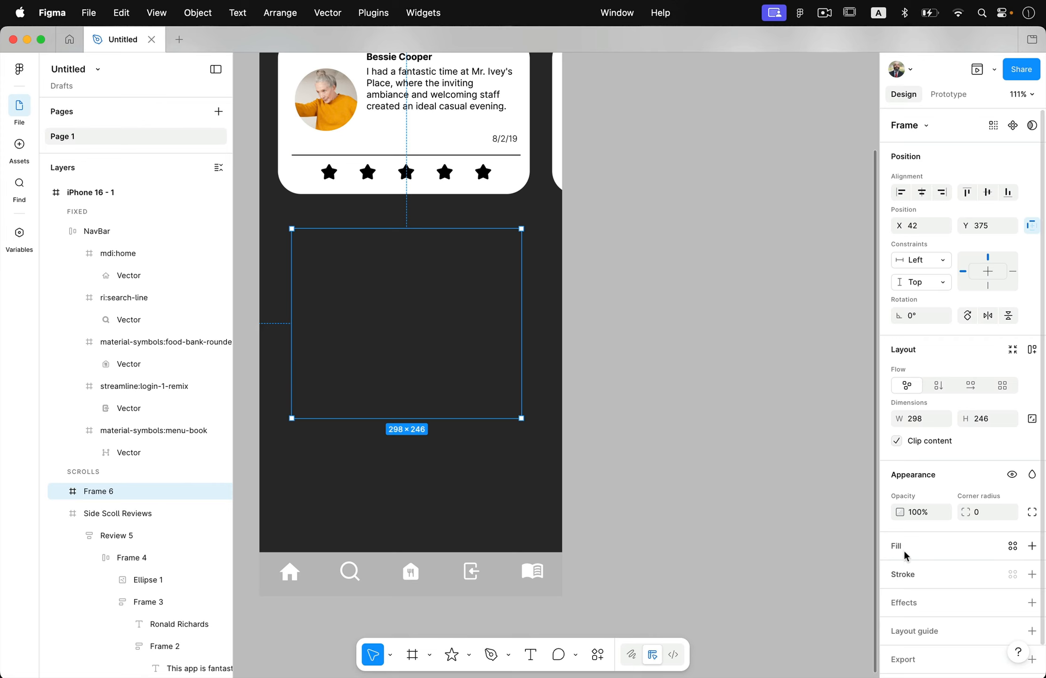
Step: Give the new frame a solid white FFFFFF fill and a corner radius of 30
{"action": "left_click", "coordinate": [1031, 546]}
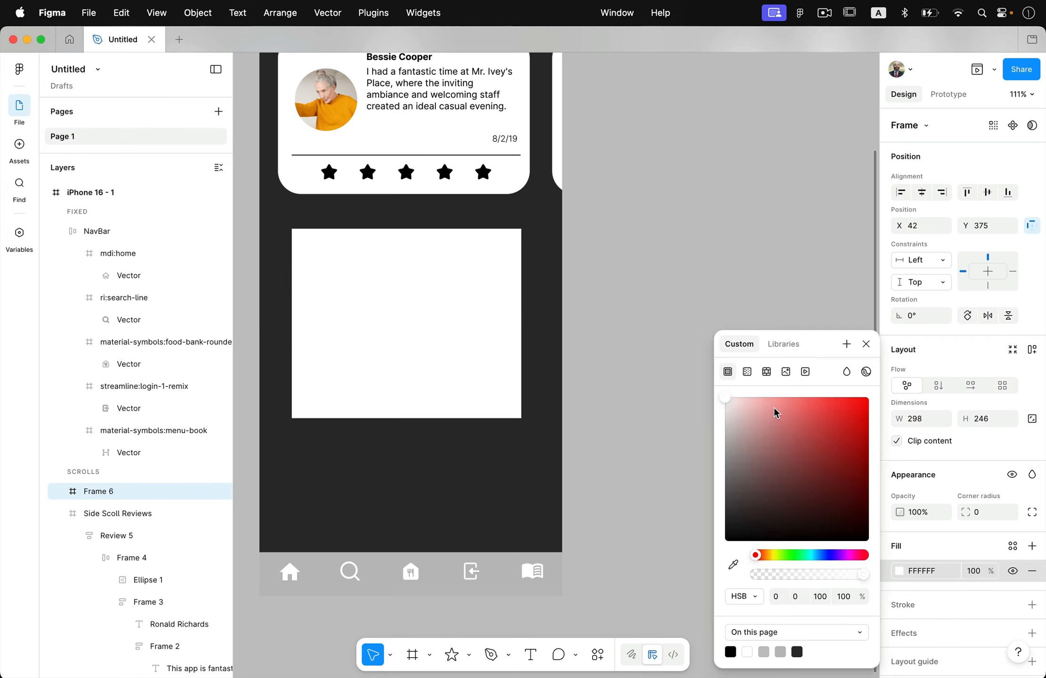
{"action": "left_click_drag", "start_coordinate": [777, 413], "coordinate": [696, 393]}
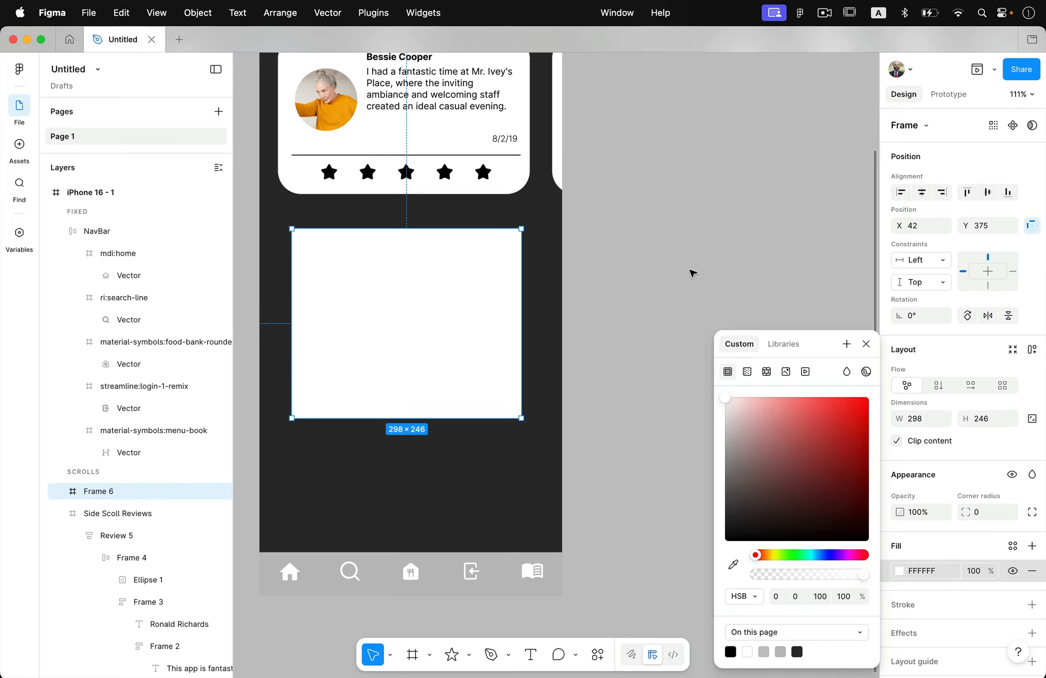
{"action": "left_click", "coordinate": [977, 473]}
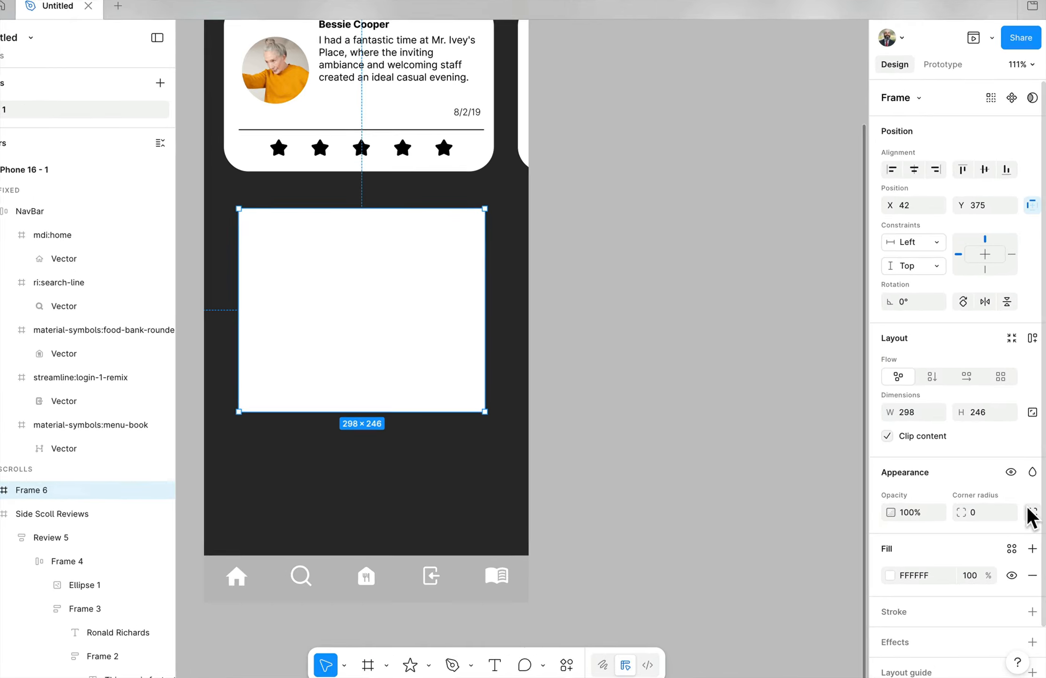
{"action": "left_click", "coordinate": [998, 513]}
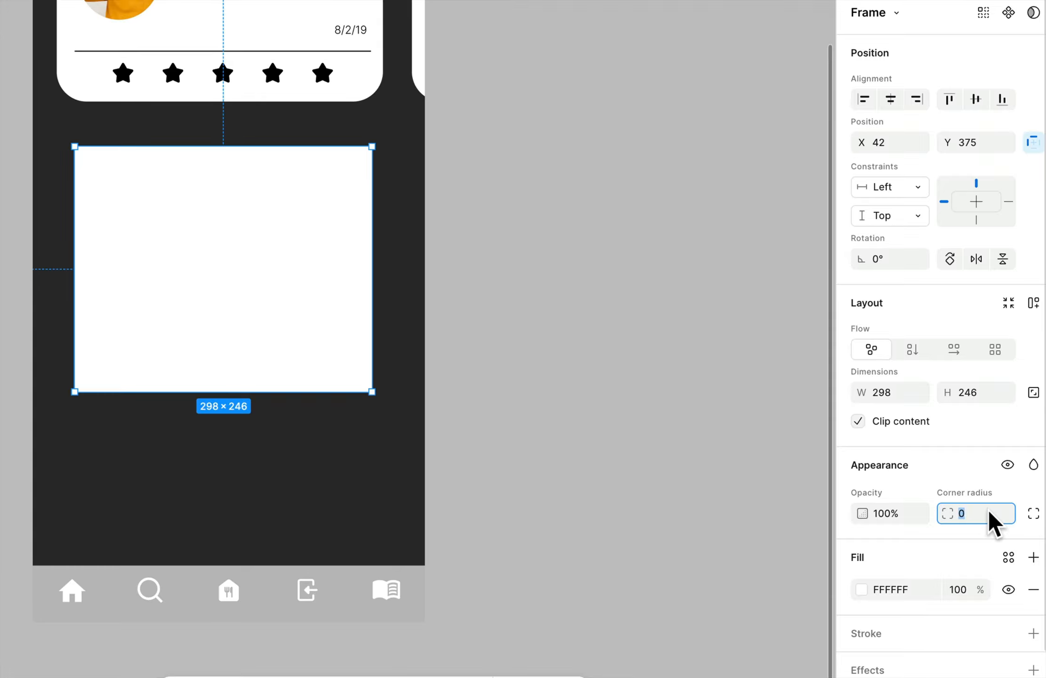
{"action": "type", "text": "30"}
{"action": "key", "text": "Return"}
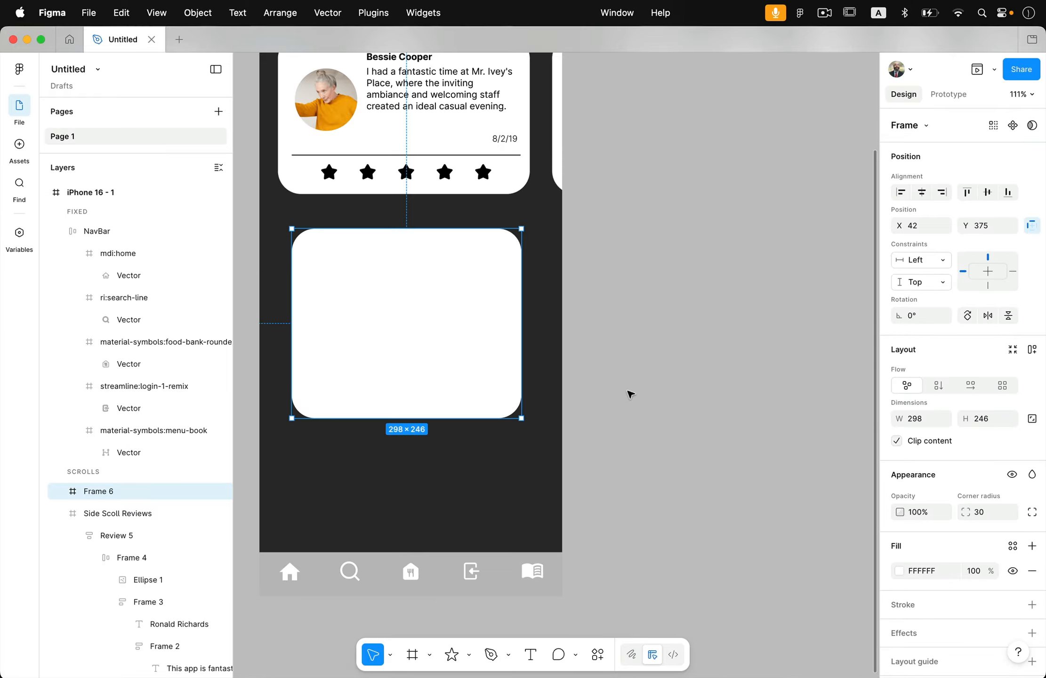
{"action": "left_click", "coordinate": [475, 359]}
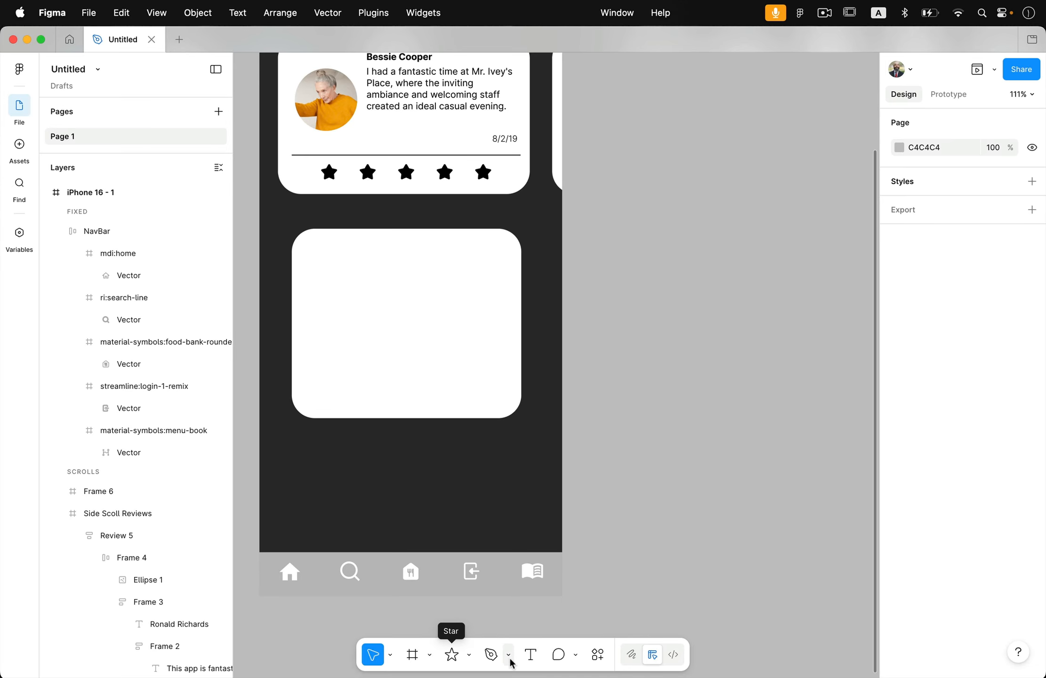
Step: Add a text box about 238 × 55 in the lower half of the white card reading "Dummy Name"
{"action": "left_click", "coordinate": [531, 654]}
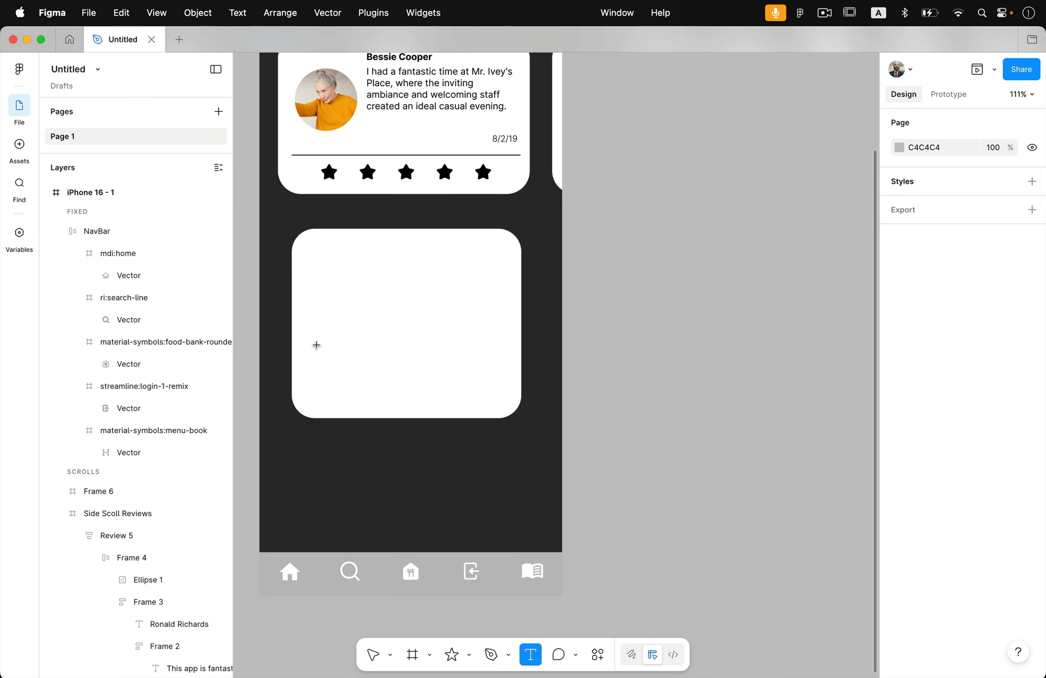
{"action": "left_click_drag", "start_coordinate": [314, 342], "coordinate": [498, 385]}
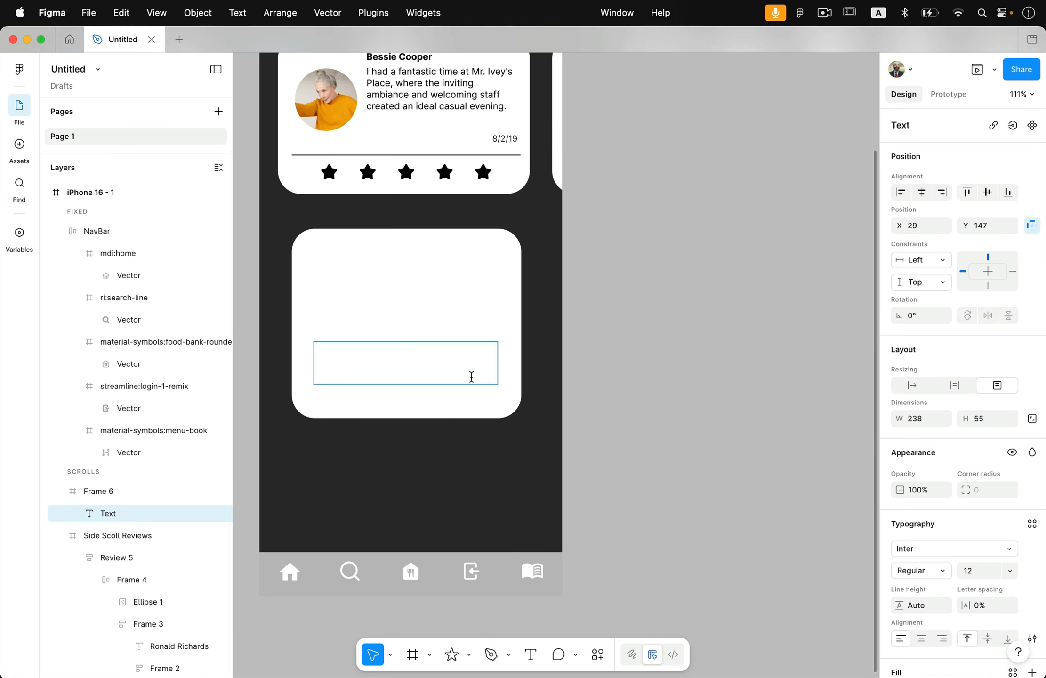
{"action": "type", "text": "Dummy"}
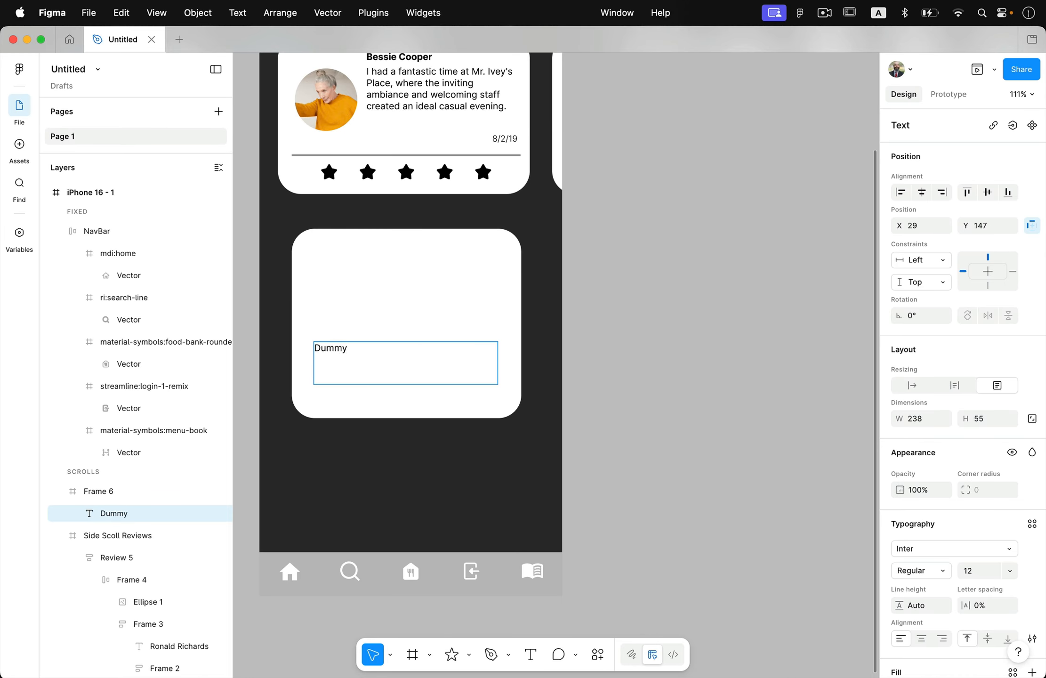
{"action": "type", "text": " Name"}
Step: Set the "Dummy Name" text to Extra Bold and centre it horizontally
{"action": "key", "text": "super+a"}
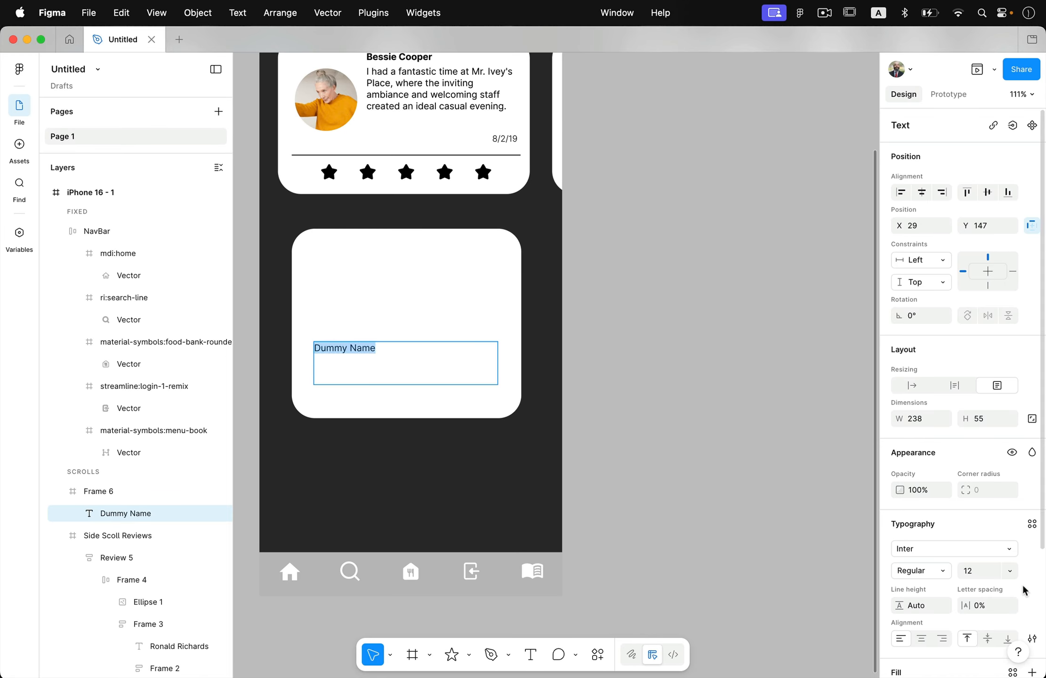
{"action": "left_click", "coordinate": [943, 571]}
{"action": "scroll", "coordinate": [930, 612], "scroll_direction": "down", "scroll_amount": 3}
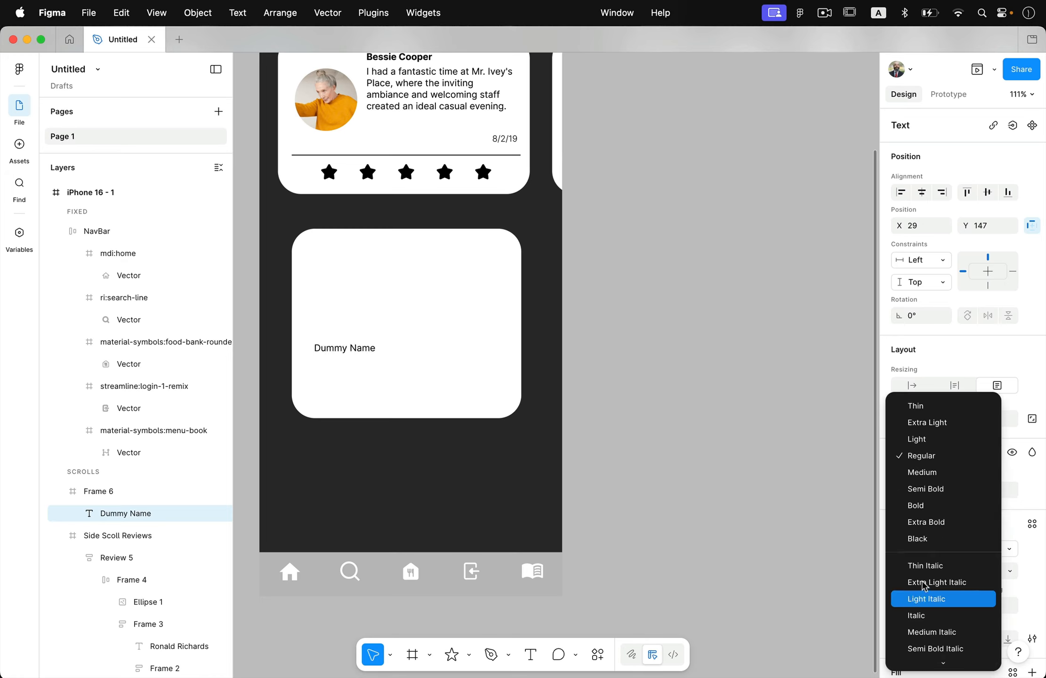
{"action": "left_click", "coordinate": [940, 522]}
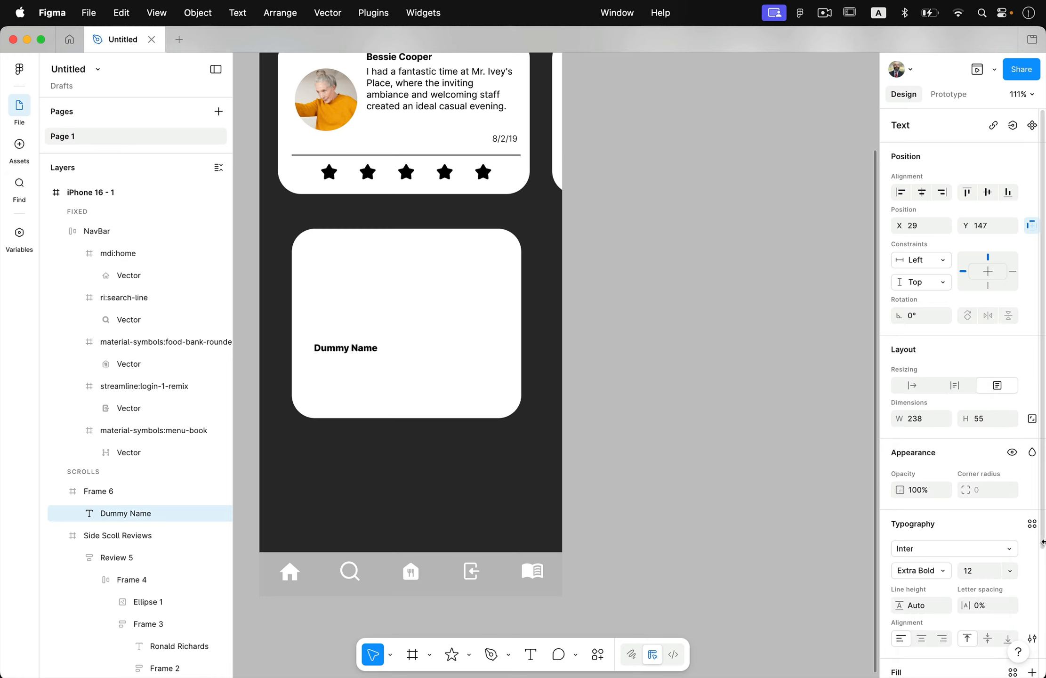
{"action": "left_click", "coordinate": [921, 637]}
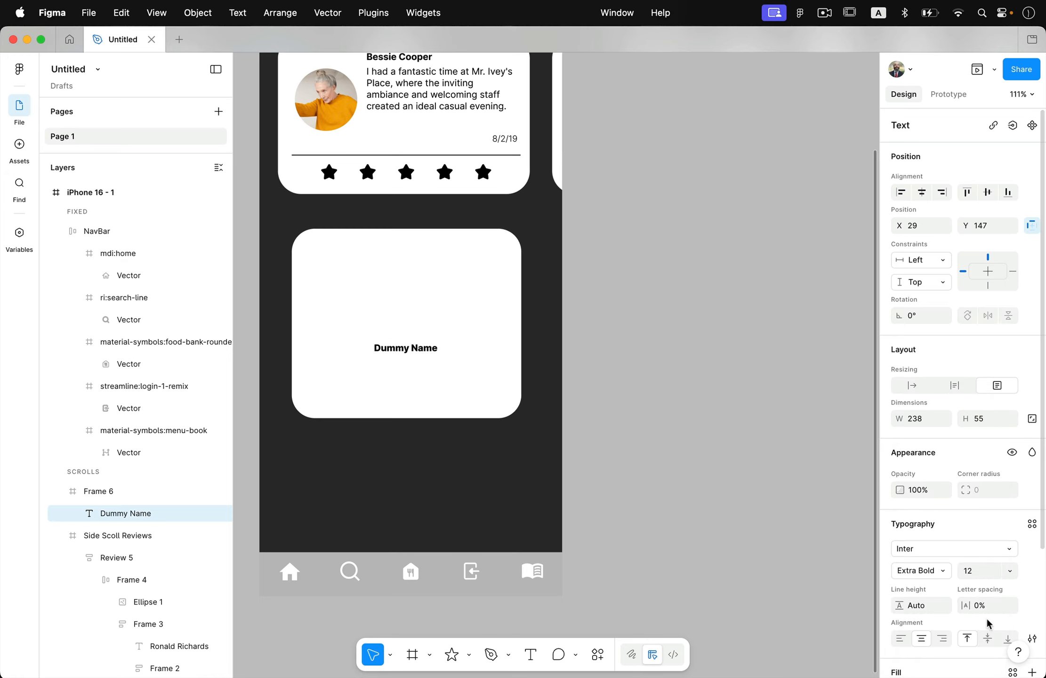
Step: Set the card's name text to uppercase in the advanced type settings
{"action": "double_click", "coordinate": [447, 360]}
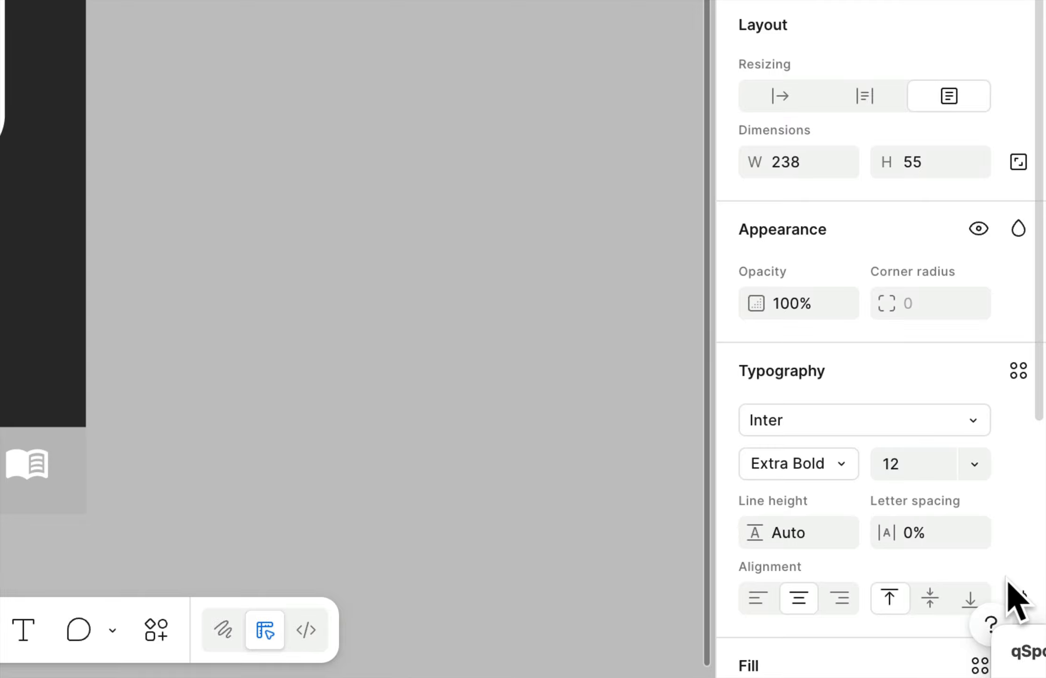
{"action": "left_click", "coordinate": [1019, 600]}
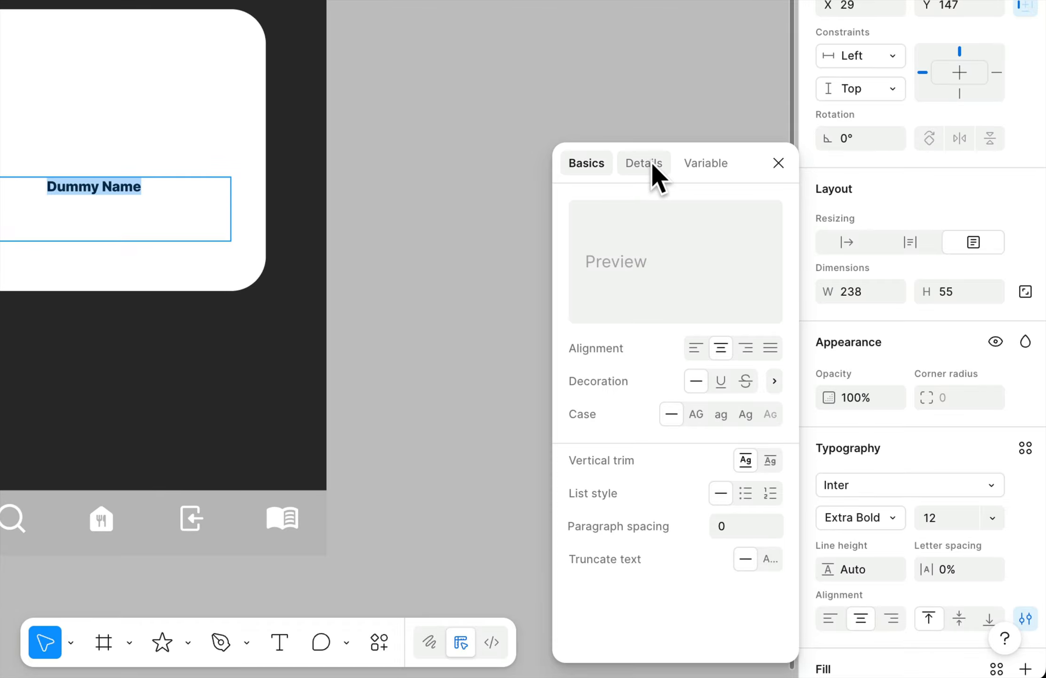
{"action": "left_click", "coordinate": [642, 163]}
{"action": "left_click", "coordinate": [605, 163]}
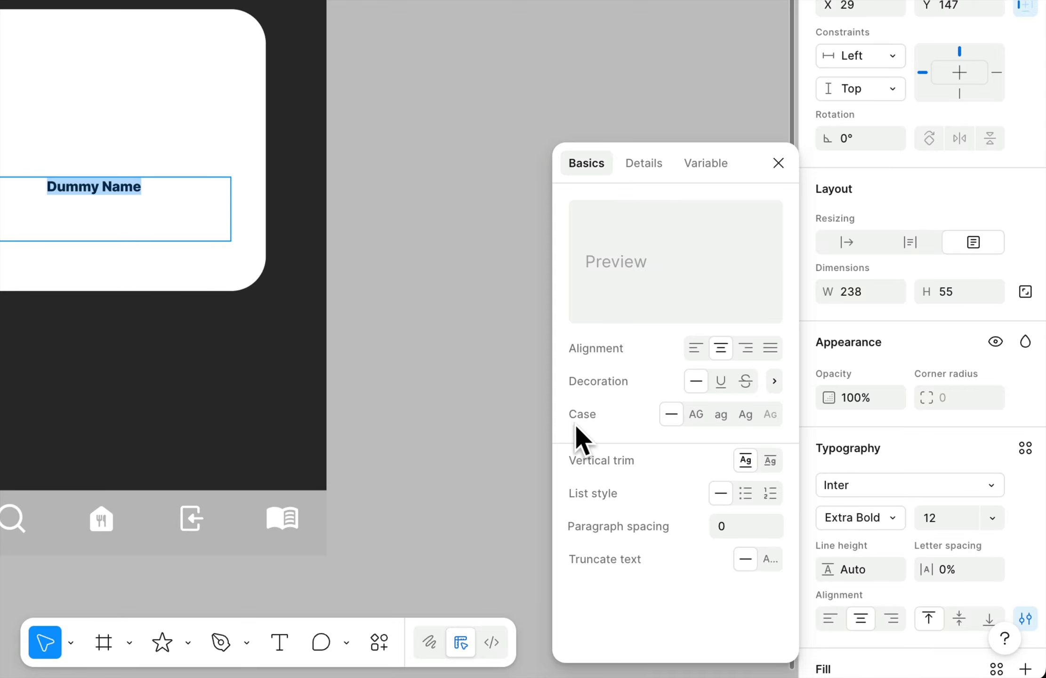
{"action": "left_click", "coordinate": [695, 414]}
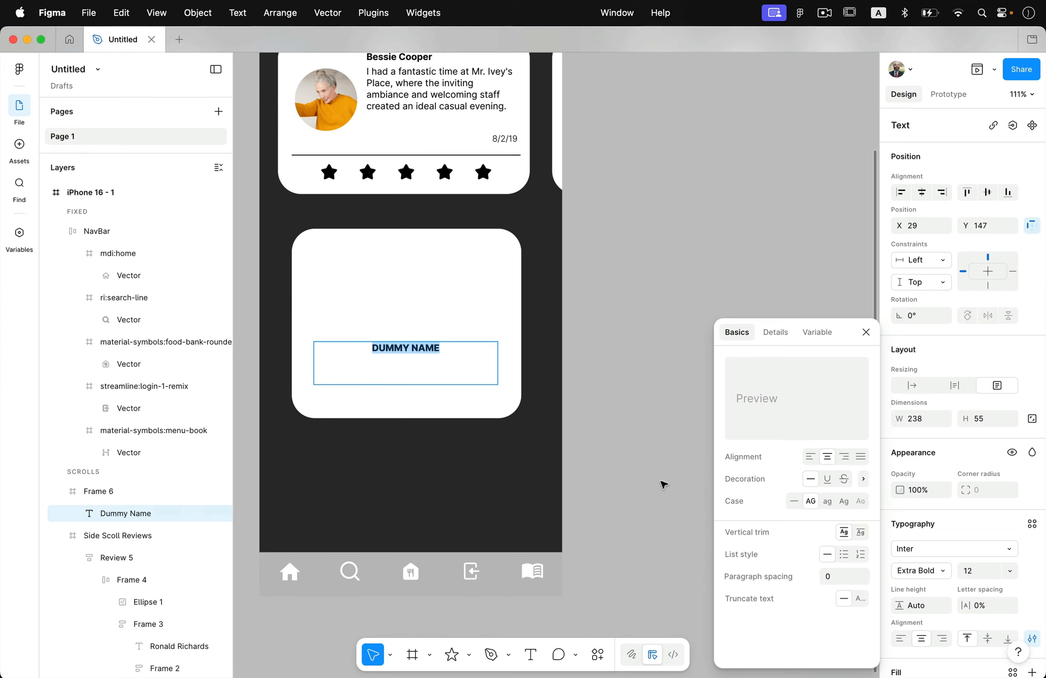
{"action": "key", "text": "Escape"}
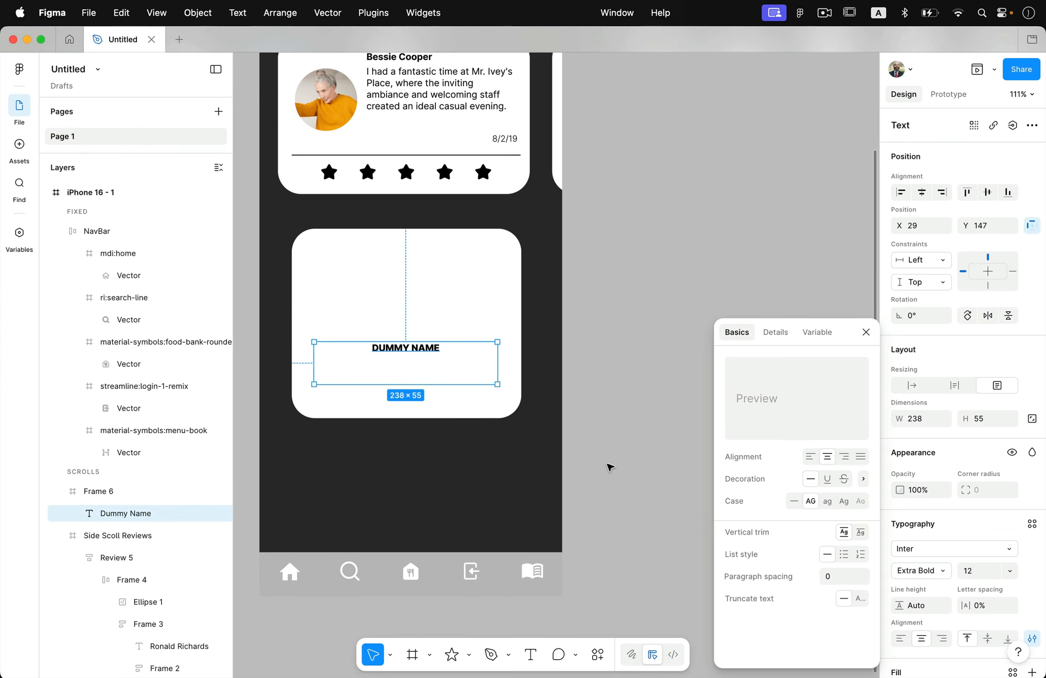
{"action": "key", "text": "Escape"}
Step: Set the font size of the card's name text to 32
{"action": "left_click", "coordinate": [430, 354]}
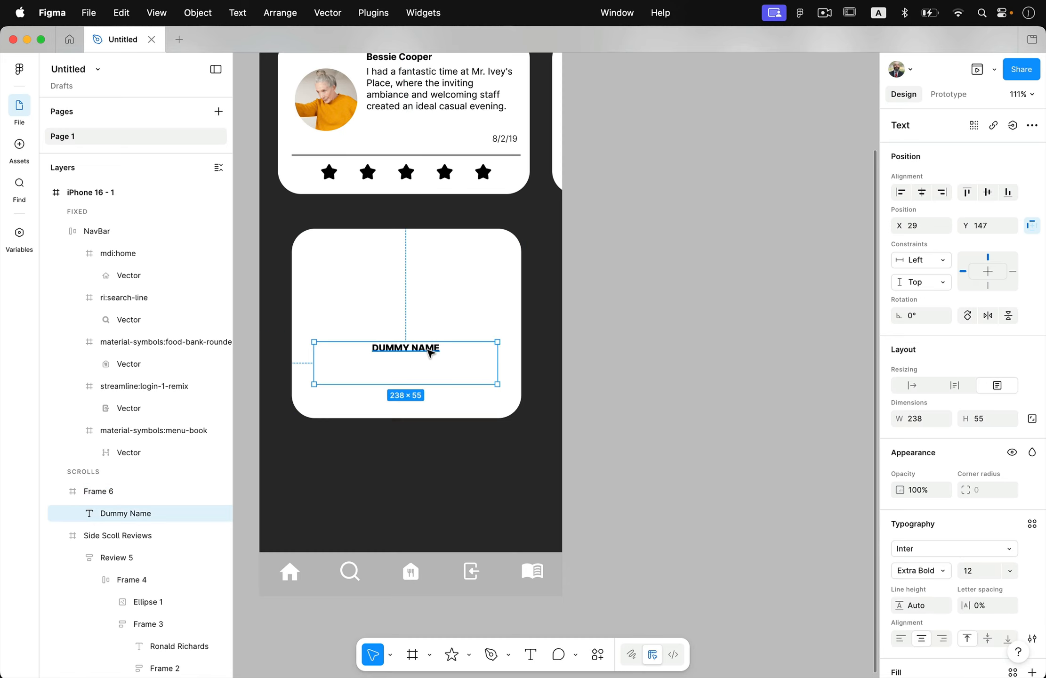
{"action": "double_click", "coordinate": [430, 354]}
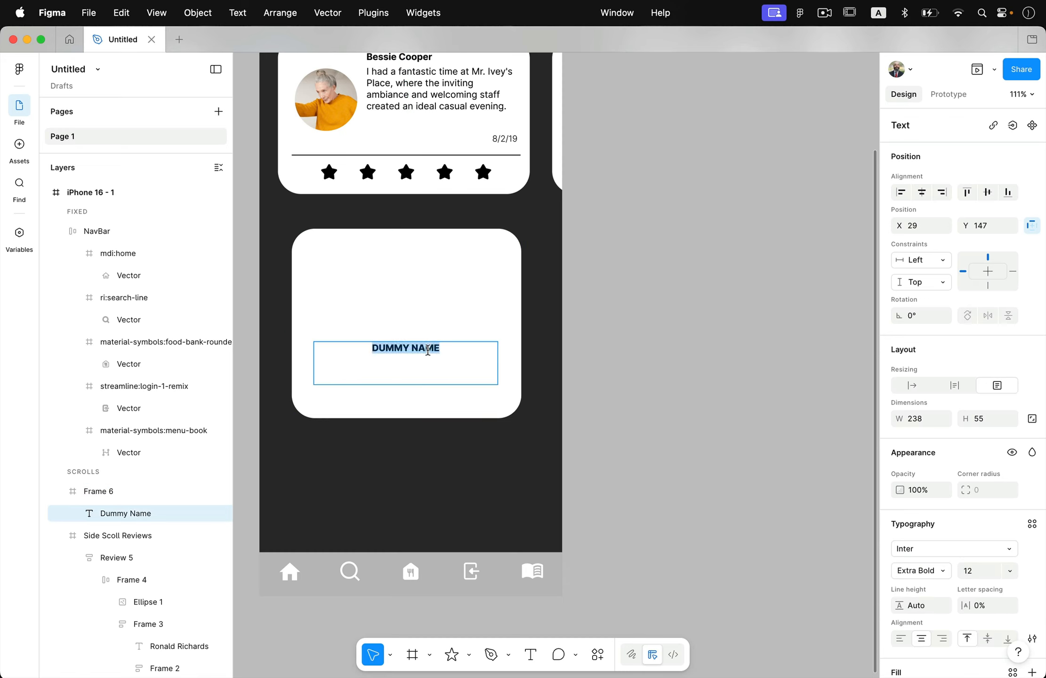
{"action": "left_click", "coordinate": [1009, 571]}
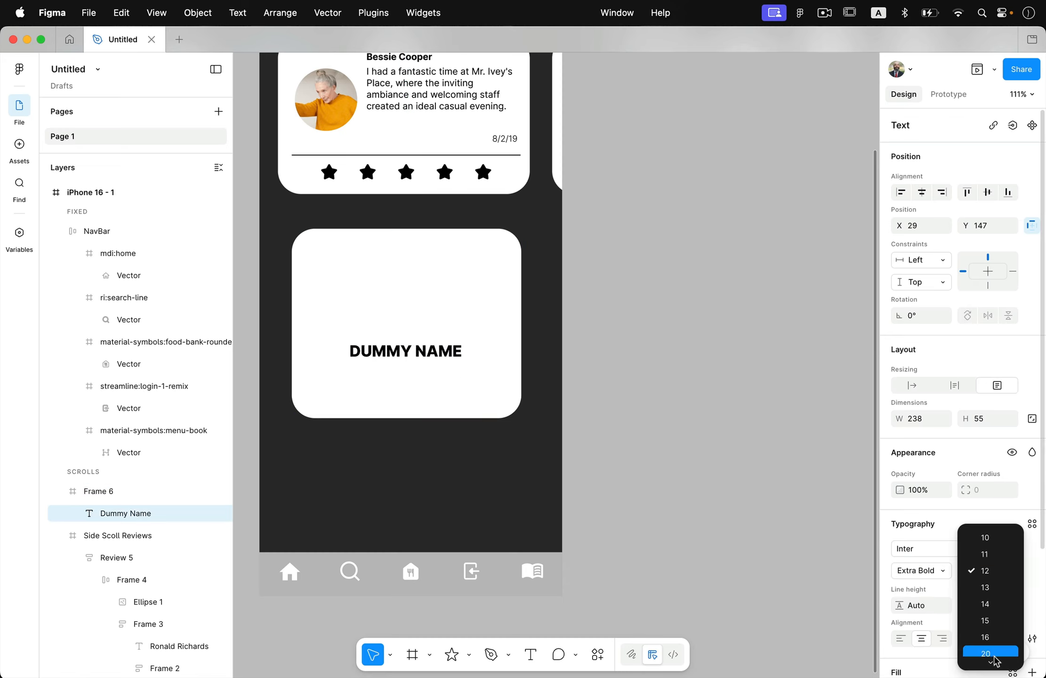
{"action": "mouse_move", "coordinate": [993, 661]}
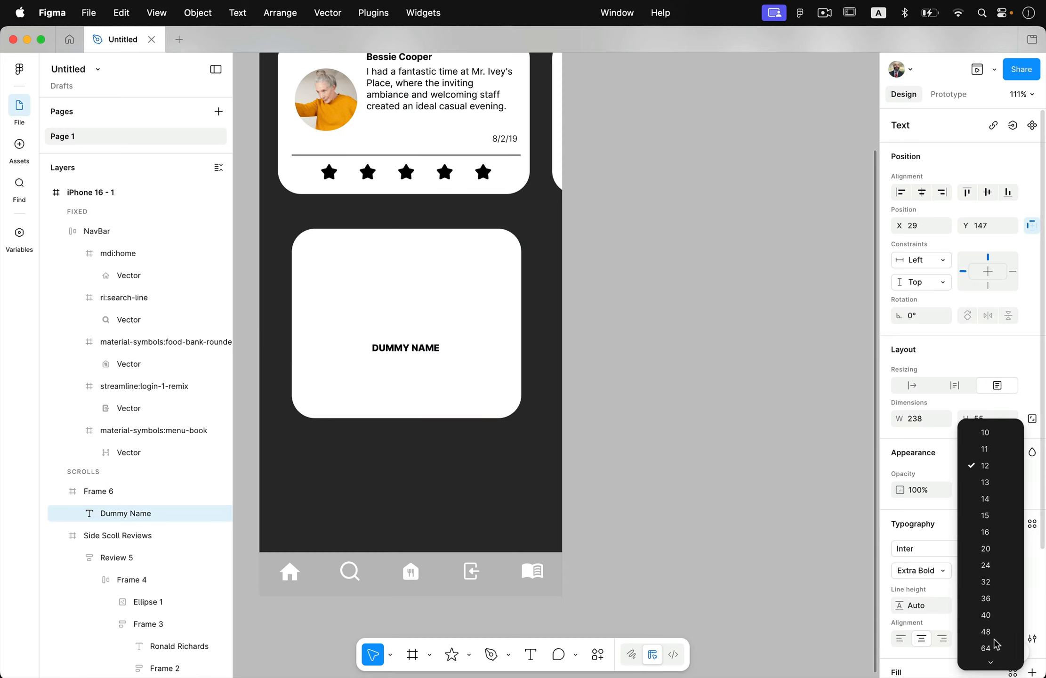
{"action": "left_click", "coordinate": [995, 584]}
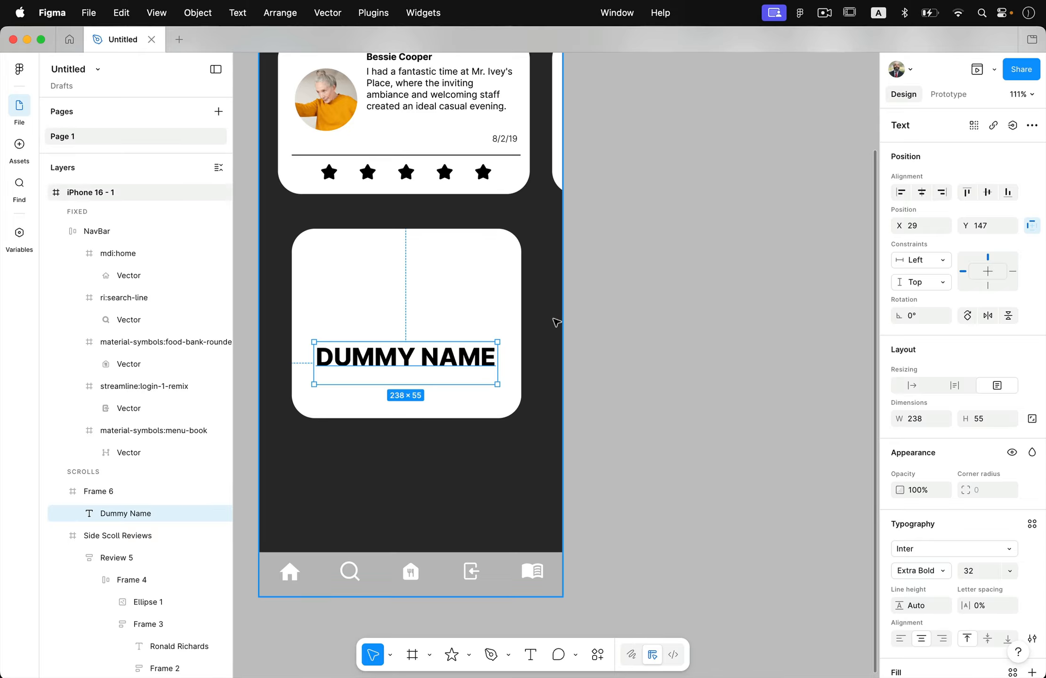
{"action": "left_click", "coordinate": [638, 348]}
Step: Move the white card out of the phone frame onto the empty canvas beside it, at about X 515, Y 57
{"action": "left_click", "coordinate": [372, 254]}
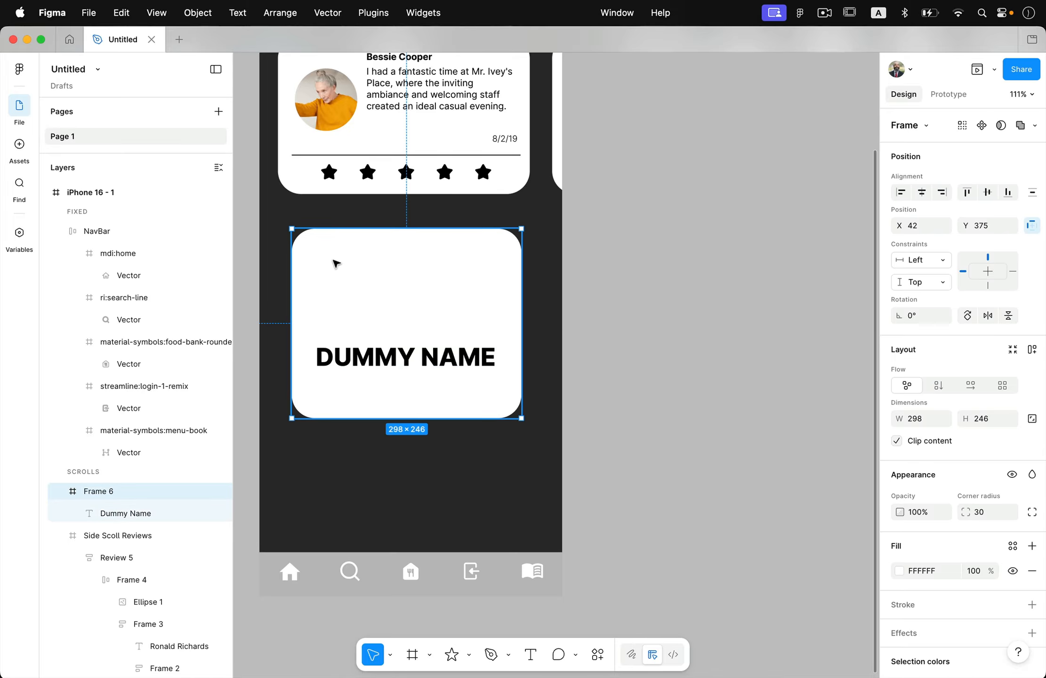
{"action": "left_click_drag", "start_coordinate": [322, 259], "coordinate": [657, 158]}
{"action": "scroll", "coordinate": [656, 158], "scroll_direction": "right", "scroll_amount": 10}
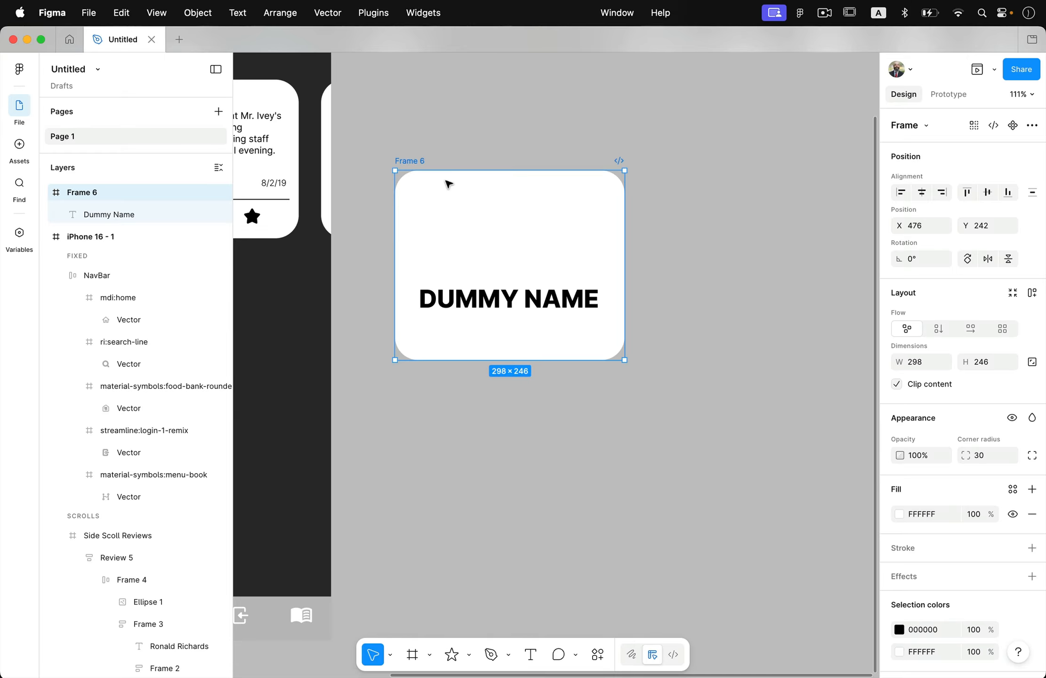
{"action": "scroll", "coordinate": [448, 184], "scroll_direction": "down", "scroll_amount": 5}
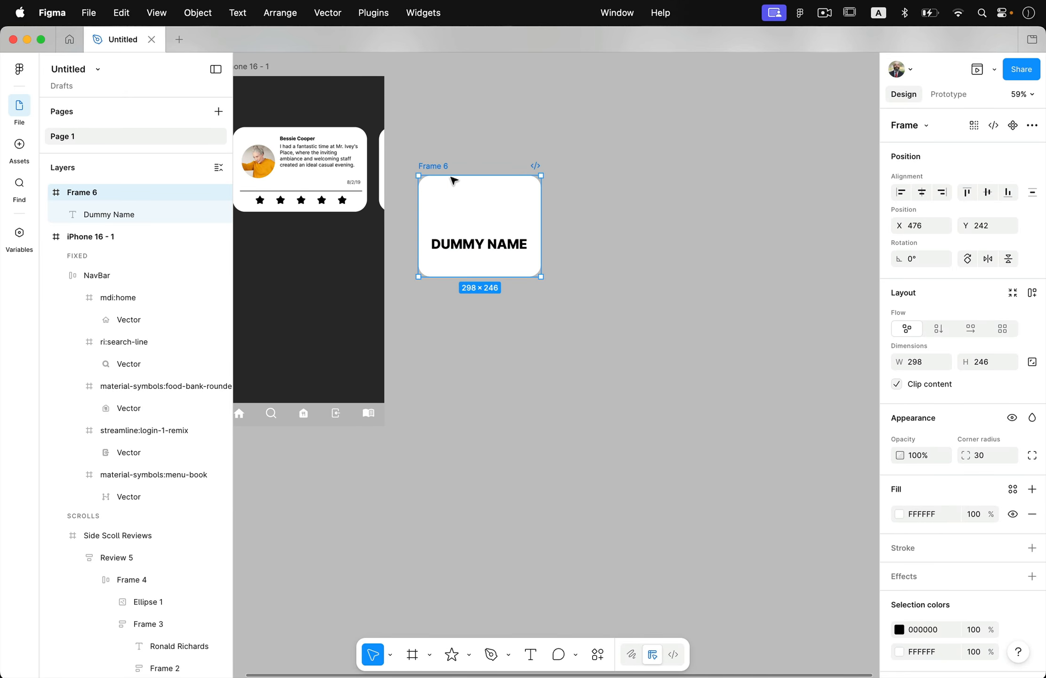
{"action": "left_click_drag", "start_coordinate": [462, 205], "coordinate": [478, 128]}
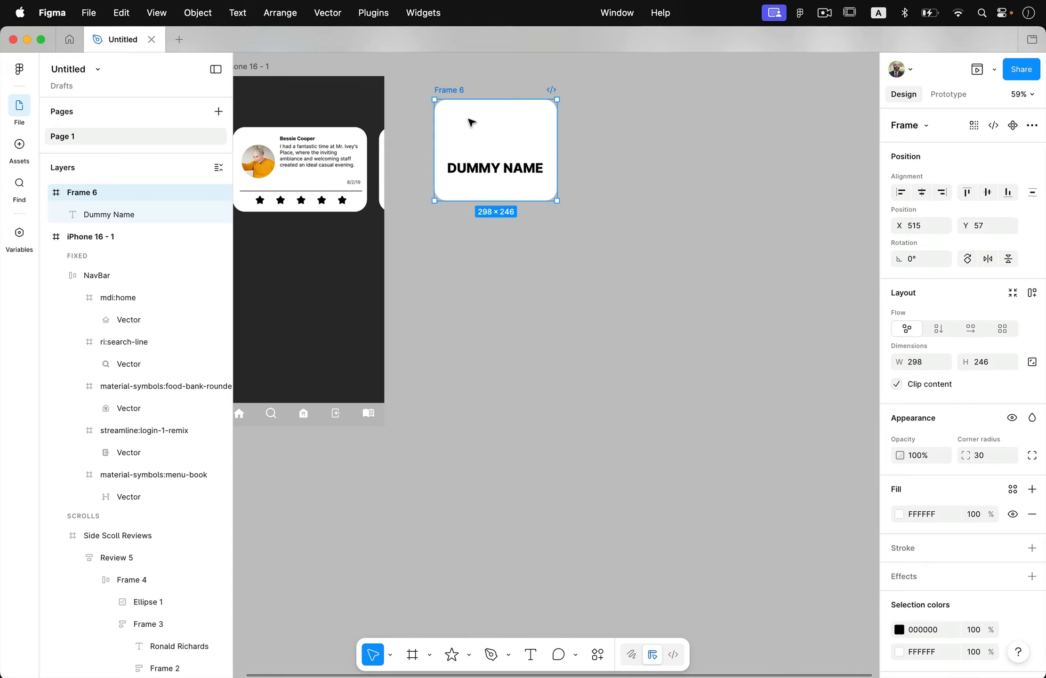
Step: Duplicate the card four times straight down to form an evenly spaced column of five cards
{"action": "left_click_drag", "start_coordinate": [475, 130], "coordinate": [478, 247], "text": "alt"}
{"action": "key", "text": "super+d"}
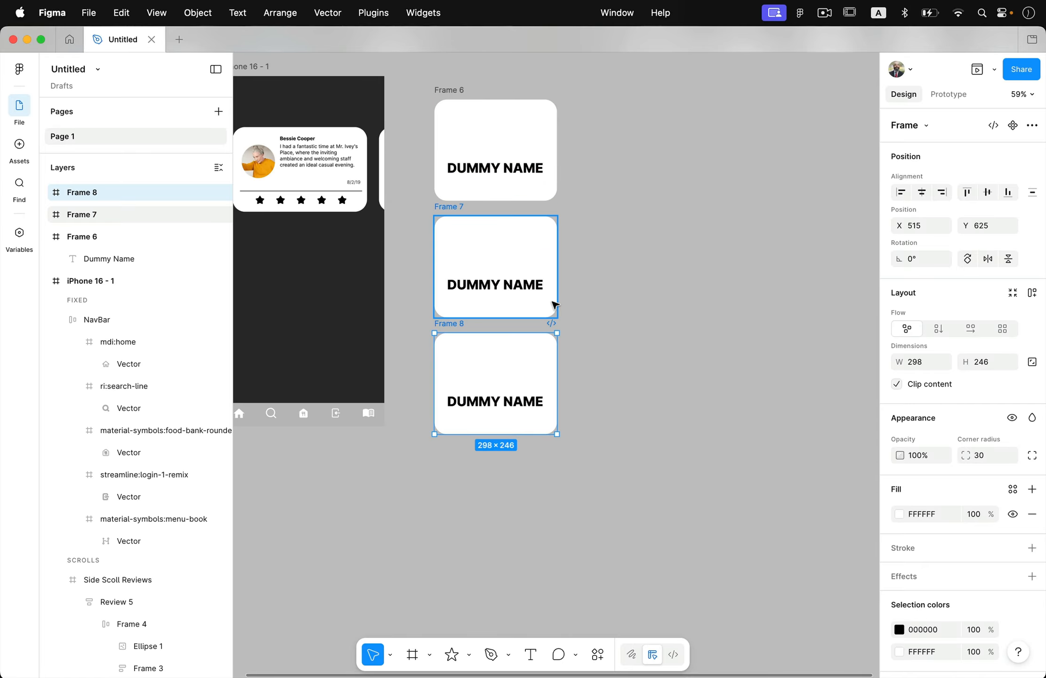
{"action": "key", "text": "super+d"}
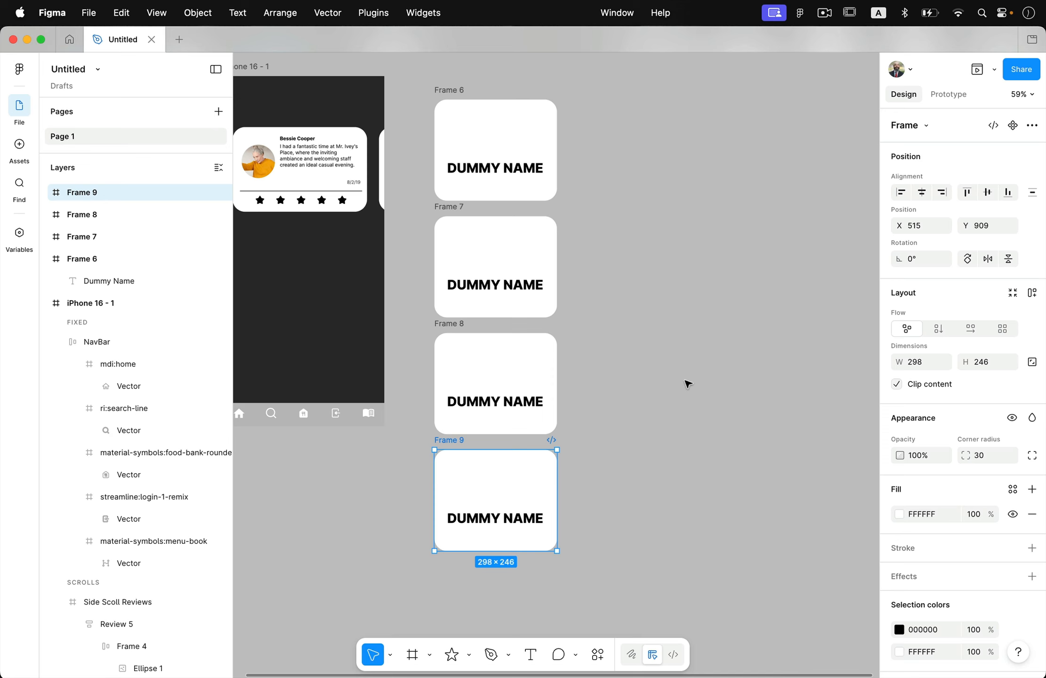
{"action": "key", "text": "super+d"}
{"action": "scroll", "coordinate": [686, 385], "scroll_direction": "down", "scroll_amount": 2}
{"action": "scroll", "coordinate": [687, 385], "scroll_direction": "down", "scroll_amount": 3}
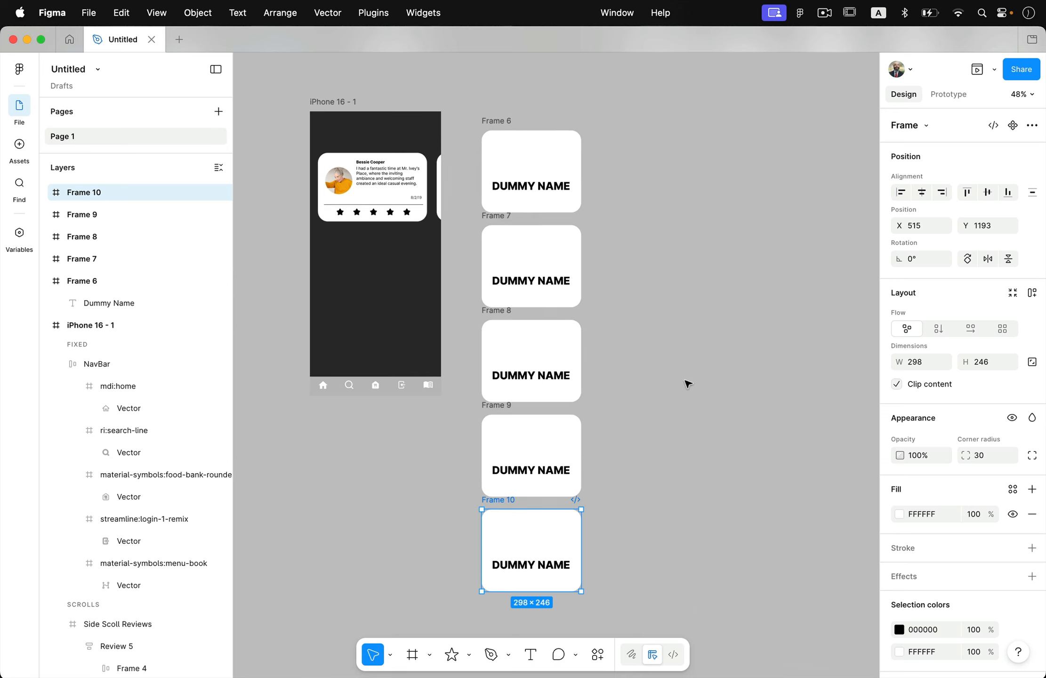
{"action": "scroll", "coordinate": [657, 372], "scroll_direction": "up", "scroll_amount": 2}
{"action": "left_click", "coordinate": [654, 370]}
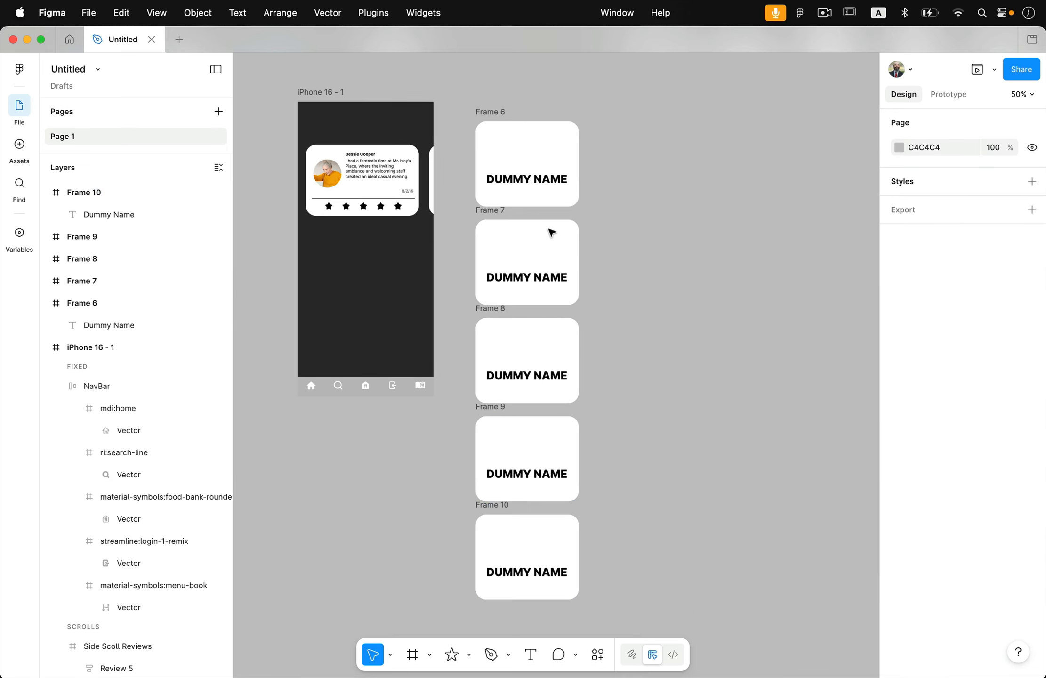
Step: Rewrite the name texts of all five cards together with AI, using the prompt "restaurant menu categories"
{"action": "left_click", "coordinate": [561, 179]}
{"action": "left_click", "coordinate": [557, 279], "text": "shift"}
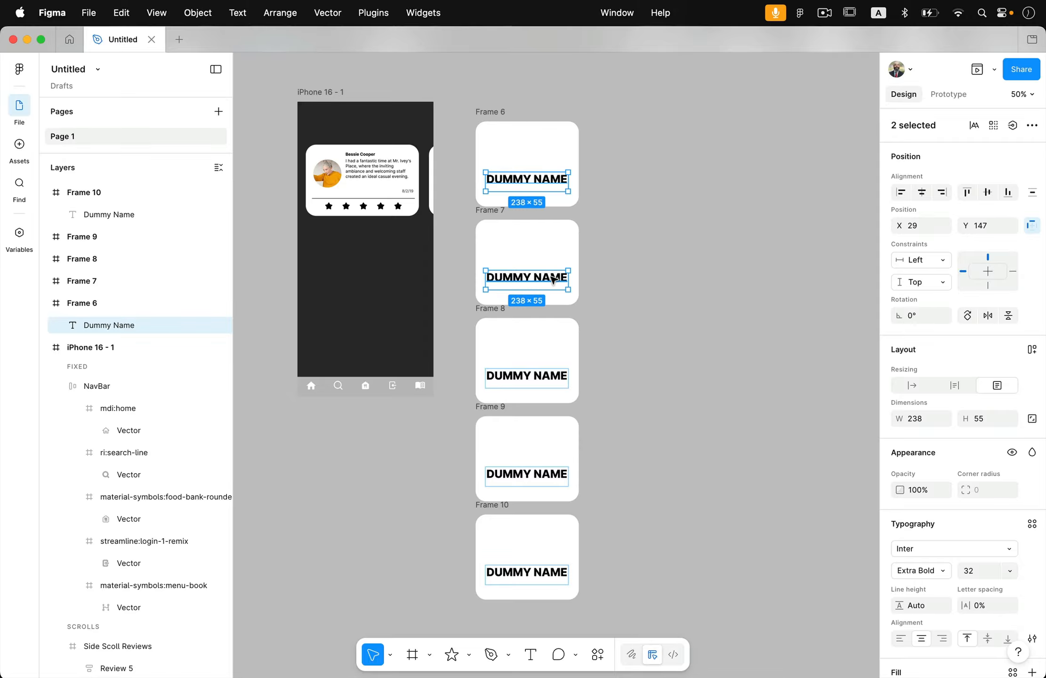
{"action": "left_click", "coordinate": [565, 379], "text": "shift"}
{"action": "left_click", "coordinate": [562, 478], "text": "shift"}
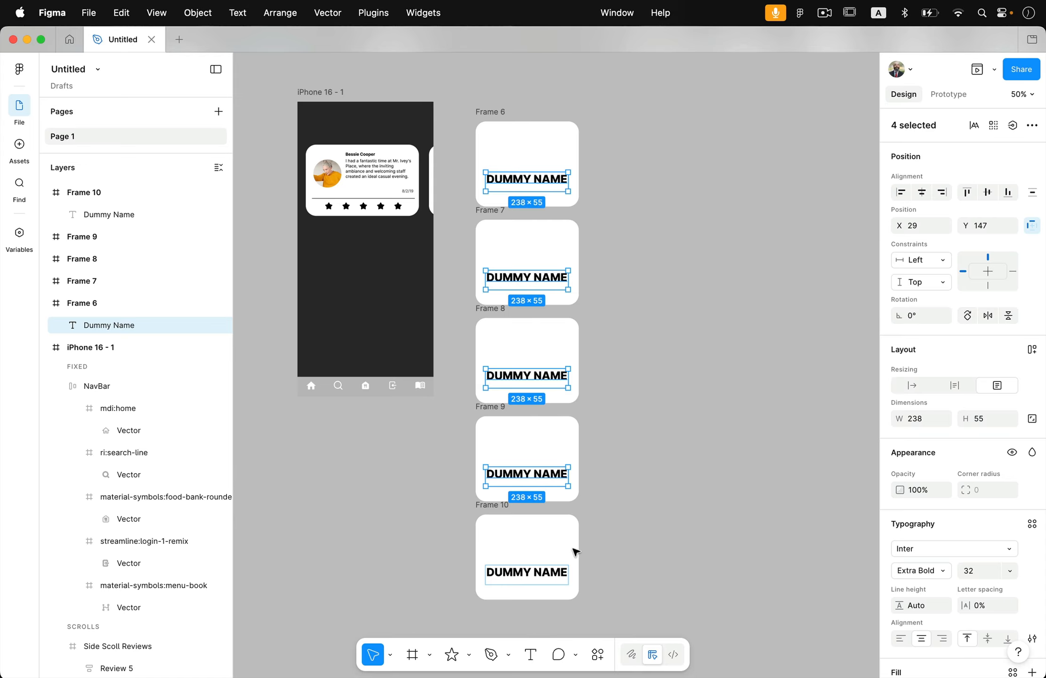
{"action": "left_click", "coordinate": [556, 576], "text": "shift"}
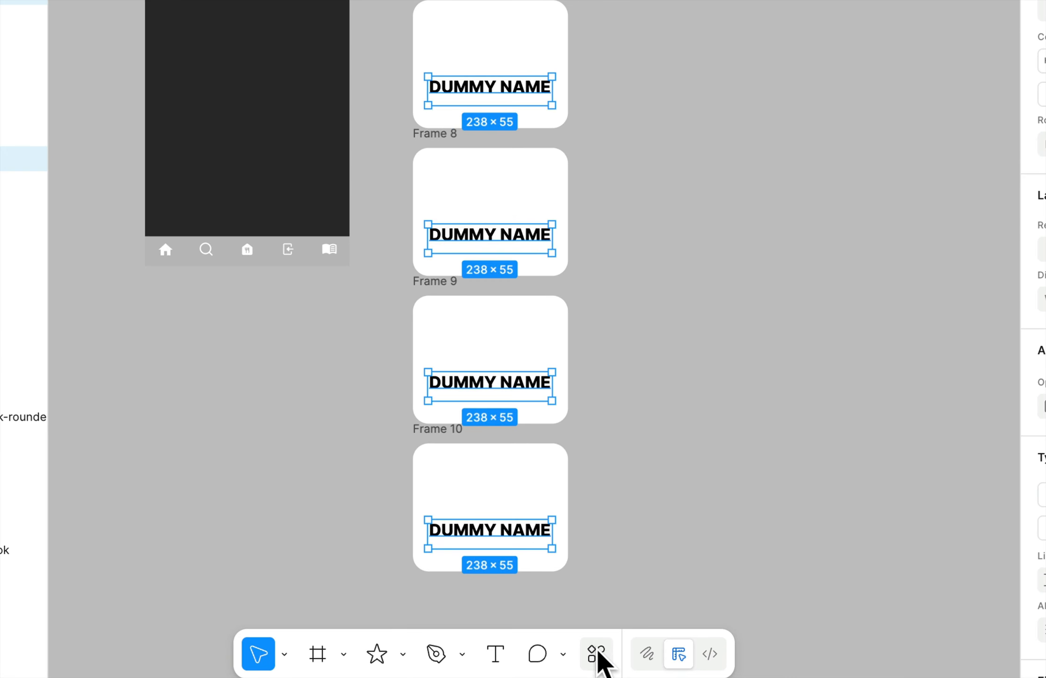
{"action": "left_click", "coordinate": [598, 654]}
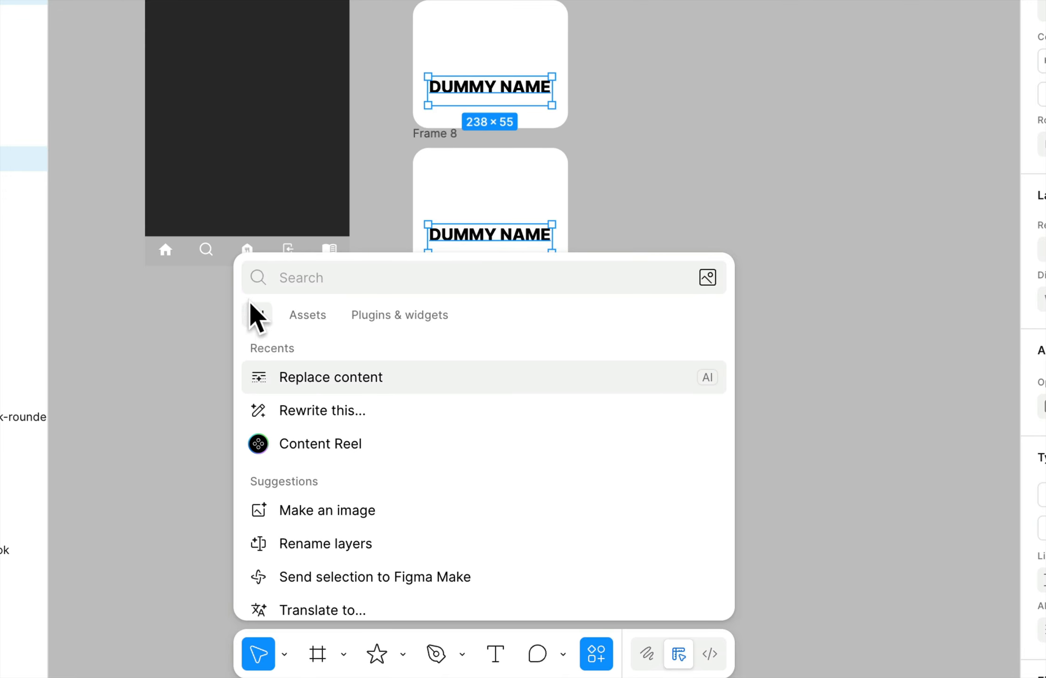
{"action": "left_click", "coordinate": [330, 411]}
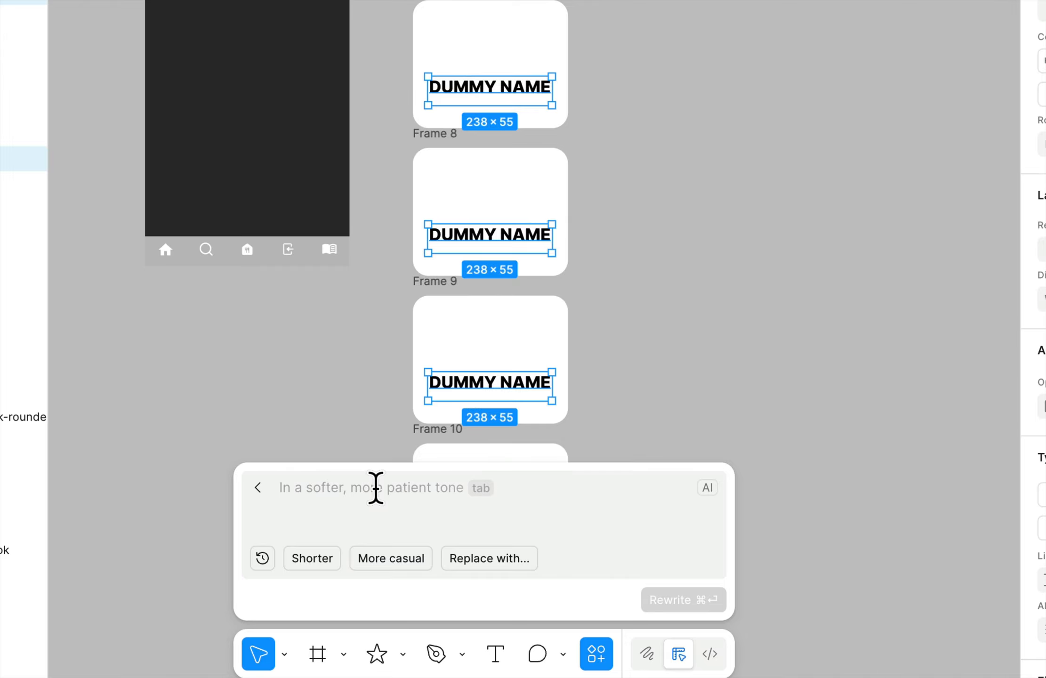
{"action": "type", "text": "resta"}
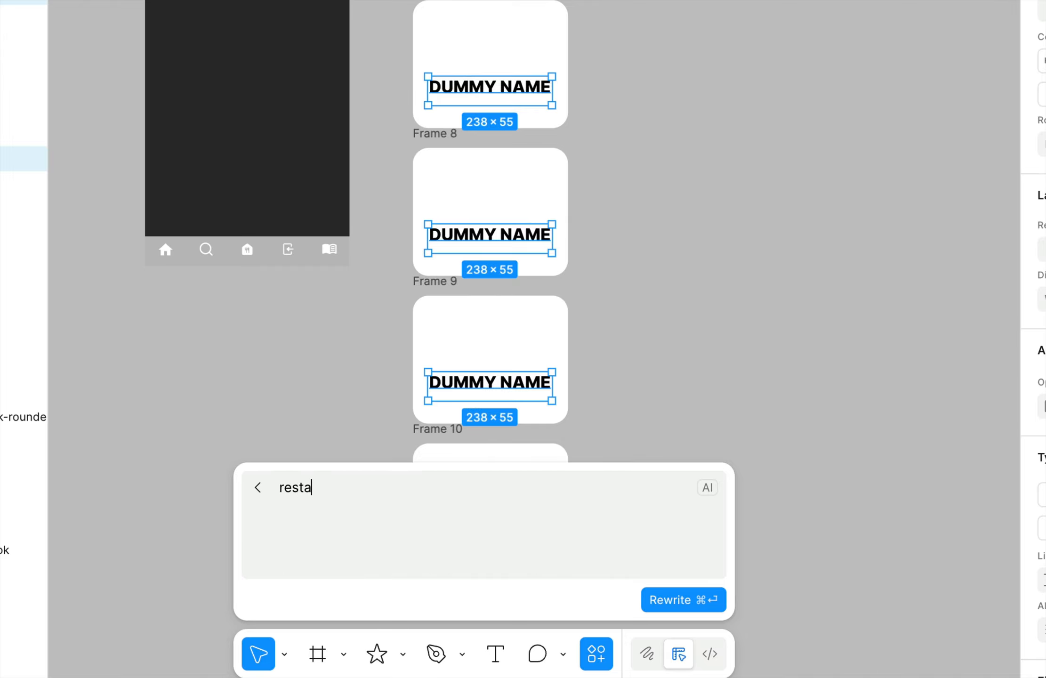
{"action": "type", "text": "urent menu cat"}
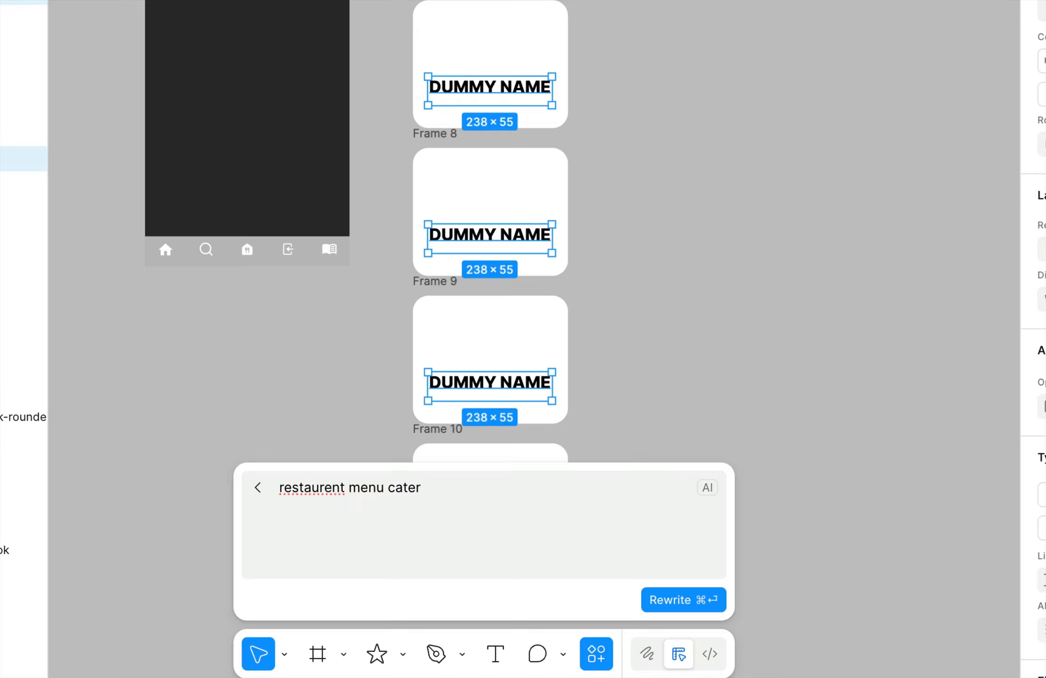
{"action": "type", "text": "egories"}
{"action": "right_click", "coordinate": [306, 489]}
{"action": "key", "text": "Escape"}
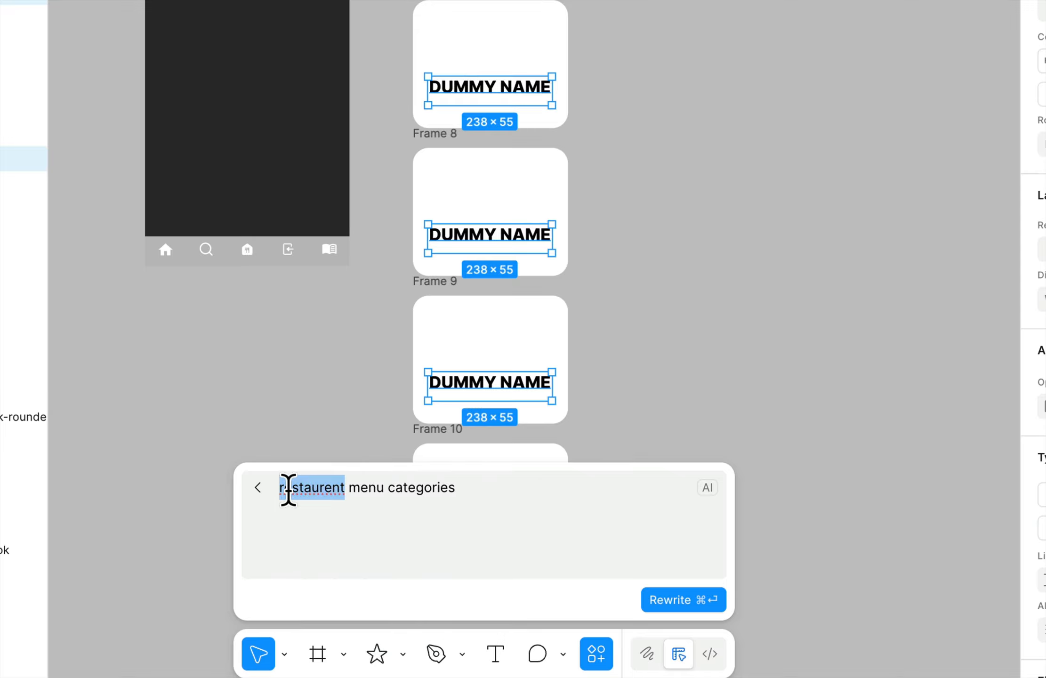
{"action": "key", "text": "BackSpace"}
{"action": "type", "text": "restaurant"}
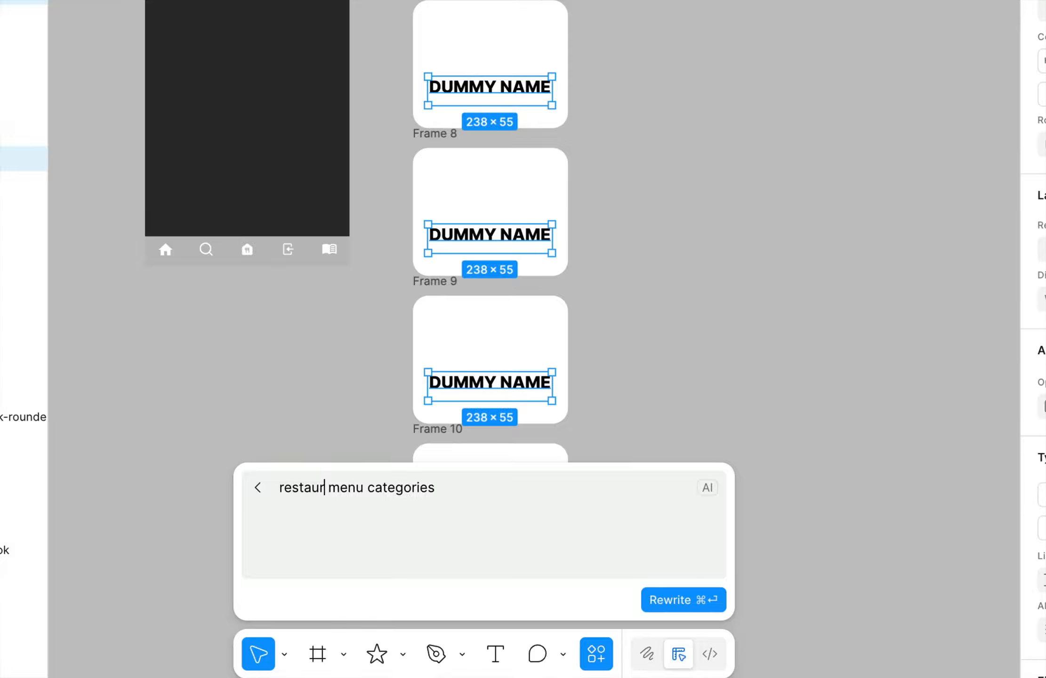
{"action": "left_click", "coordinate": [517, 487]}
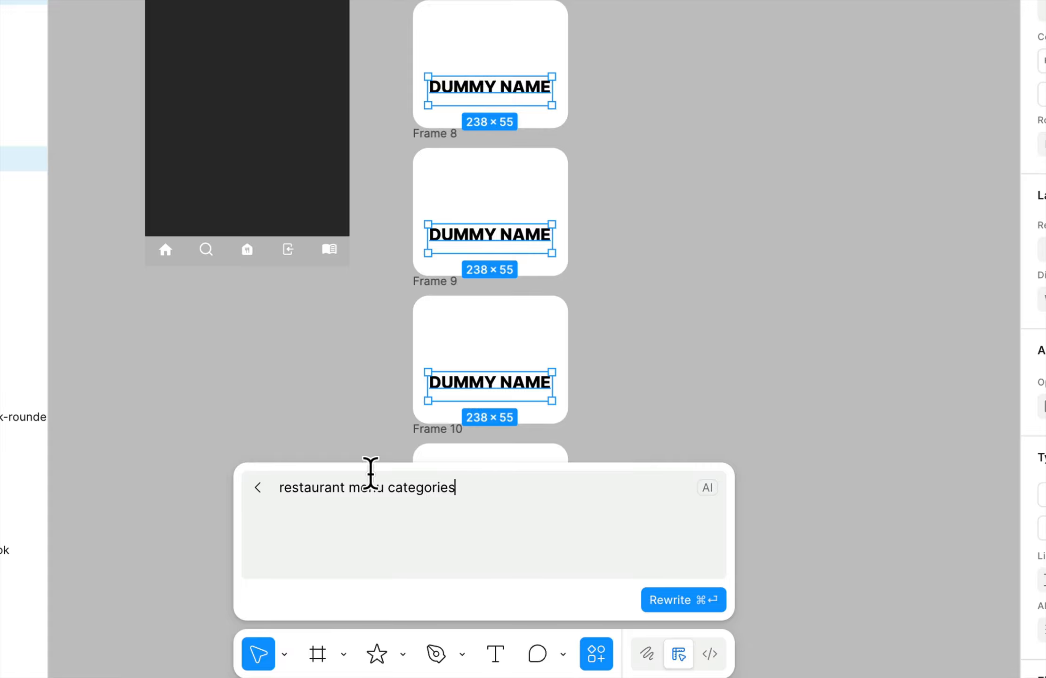
{"action": "left_click", "coordinate": [688, 607]}
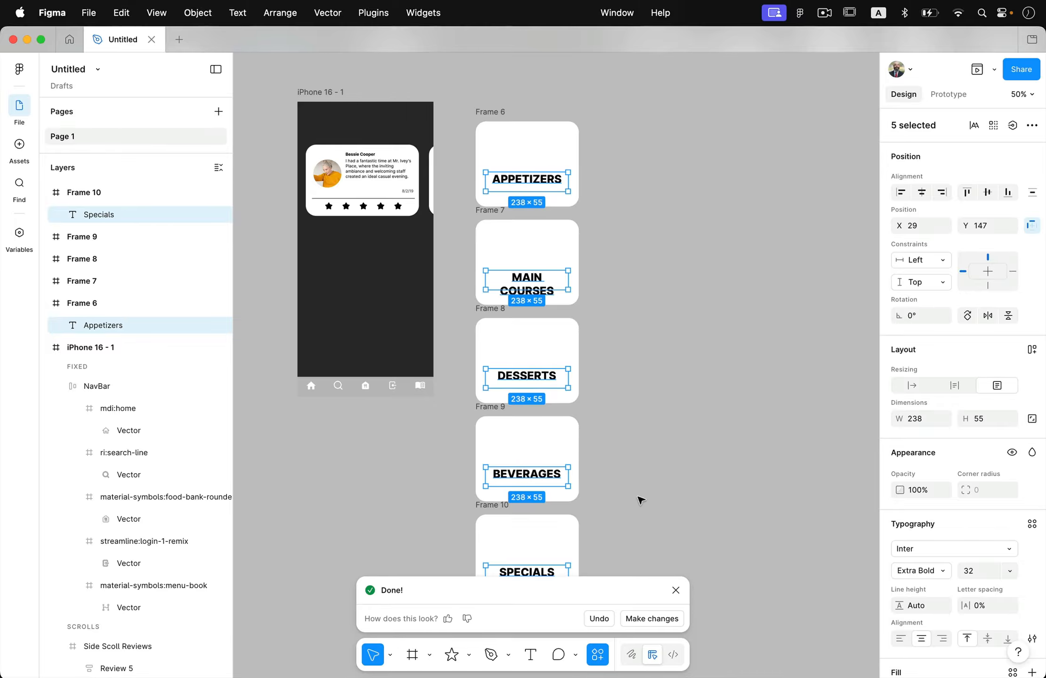
{"action": "left_click", "coordinate": [640, 499]}
{"action": "scroll", "coordinate": [638, 497], "scroll_direction": "down", "scroll_amount": 3}
{"action": "scroll", "coordinate": [638, 497], "scroll_direction": "right", "scroll_amount": 3}
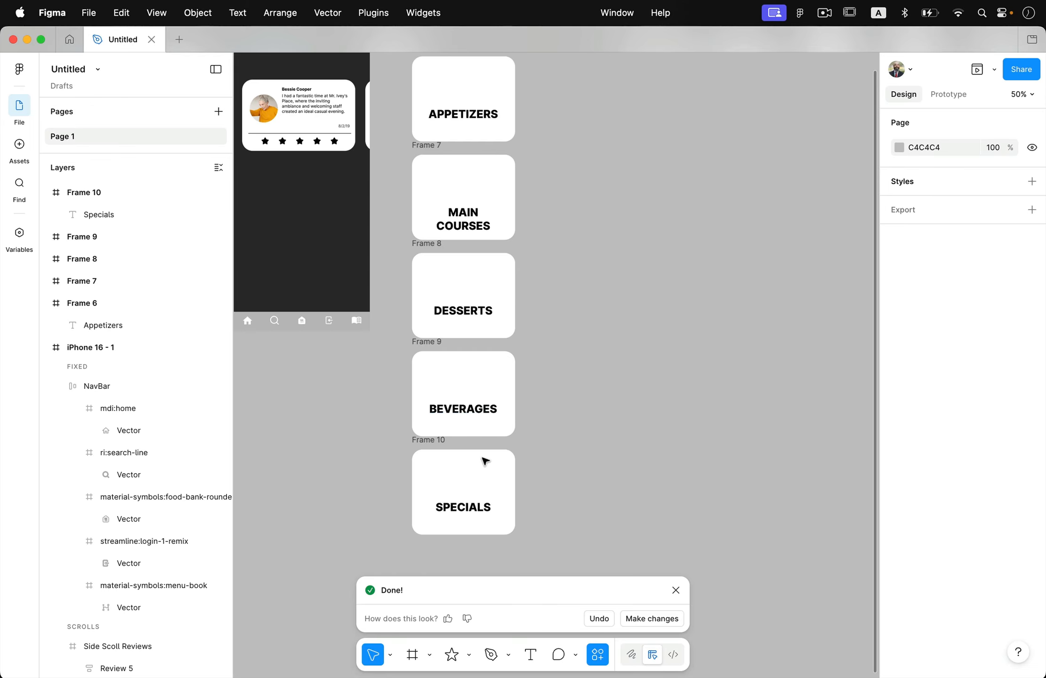
{"action": "left_click", "coordinate": [498, 223]}
{"action": "left_click", "coordinate": [577, 250]}
{"action": "scroll", "coordinate": [578, 251], "scroll_direction": "up", "scroll_amount": 2}
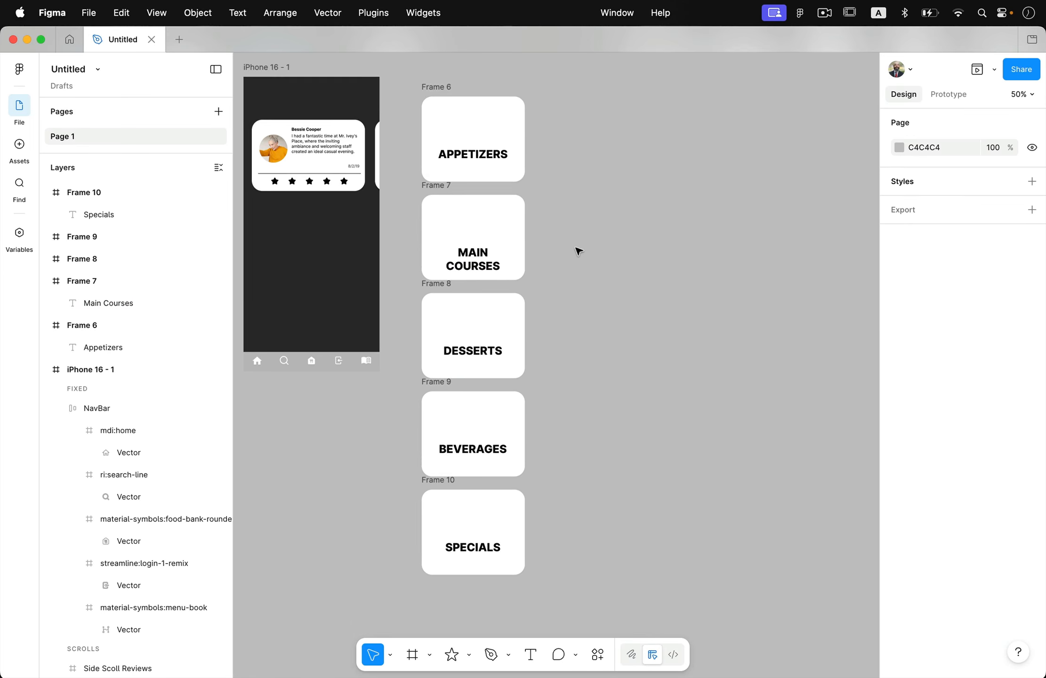
{"action": "scroll", "coordinate": [578, 251], "scroll_direction": "up", "scroll_amount": 1}
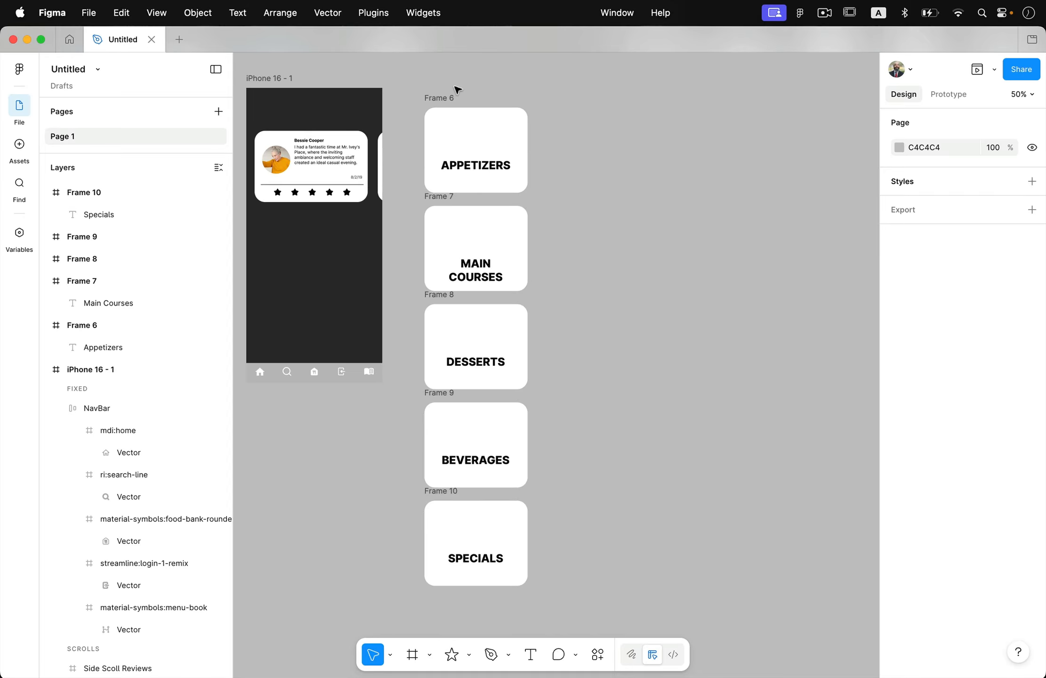
Step: Generate an AI image from the prompt "appetizer" as the background of the Appetizers card's frame
{"action": "scroll", "coordinate": [457, 90], "scroll_direction": "up", "scroll_amount": 5}
{"action": "left_click", "coordinate": [405, 133]}
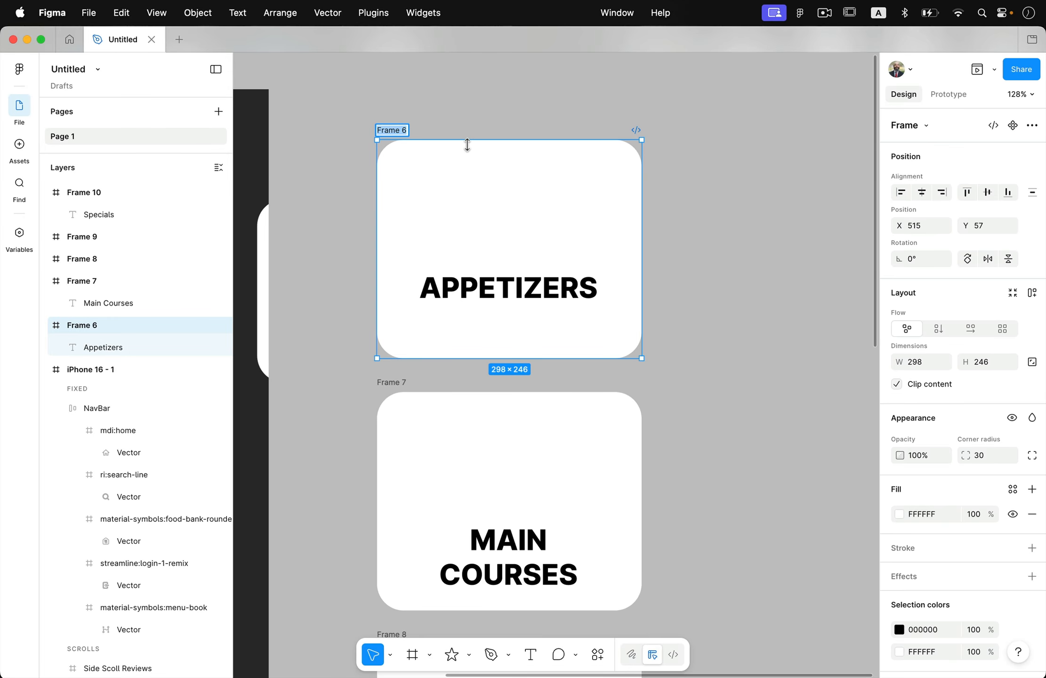
{"action": "left_click", "coordinate": [407, 119]}
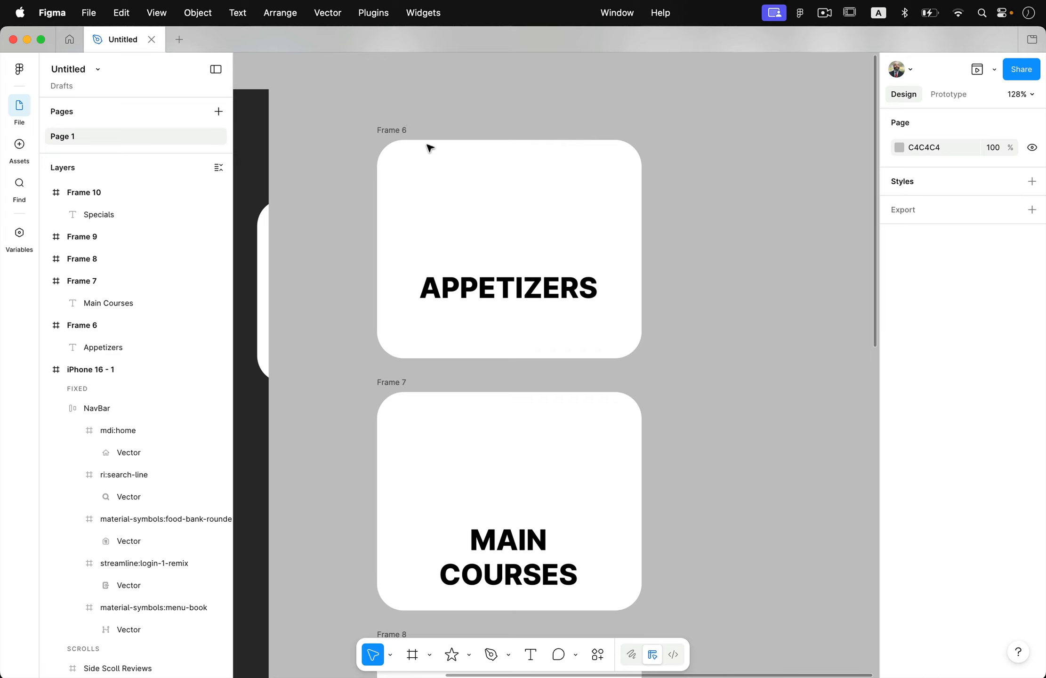
{"action": "left_click", "coordinate": [408, 133]}
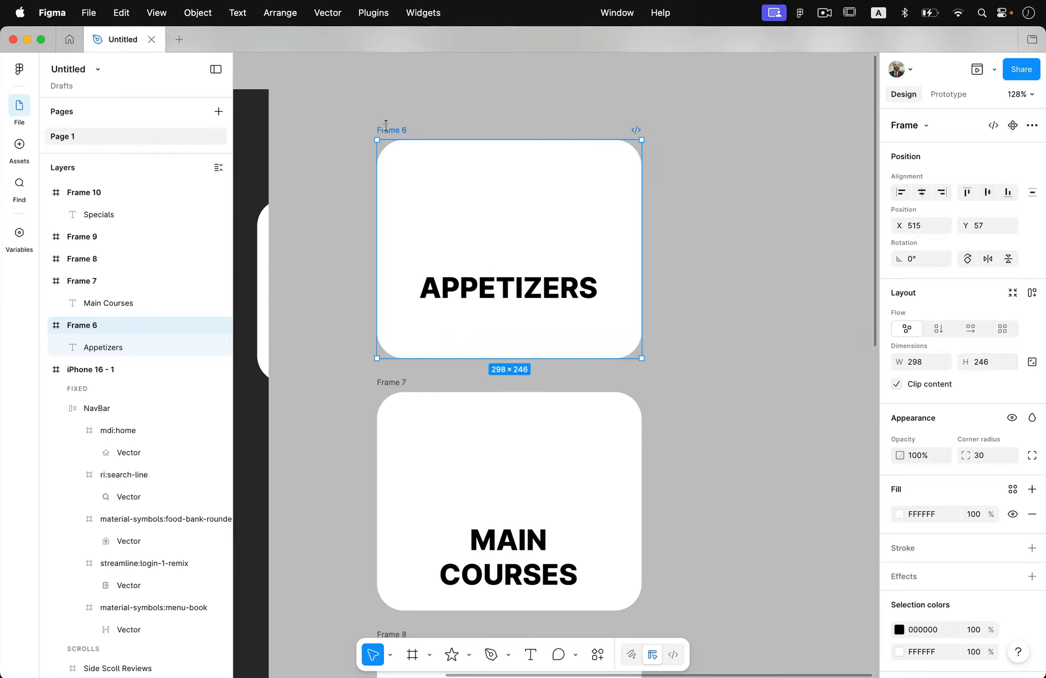
{"action": "left_click", "coordinate": [599, 660]}
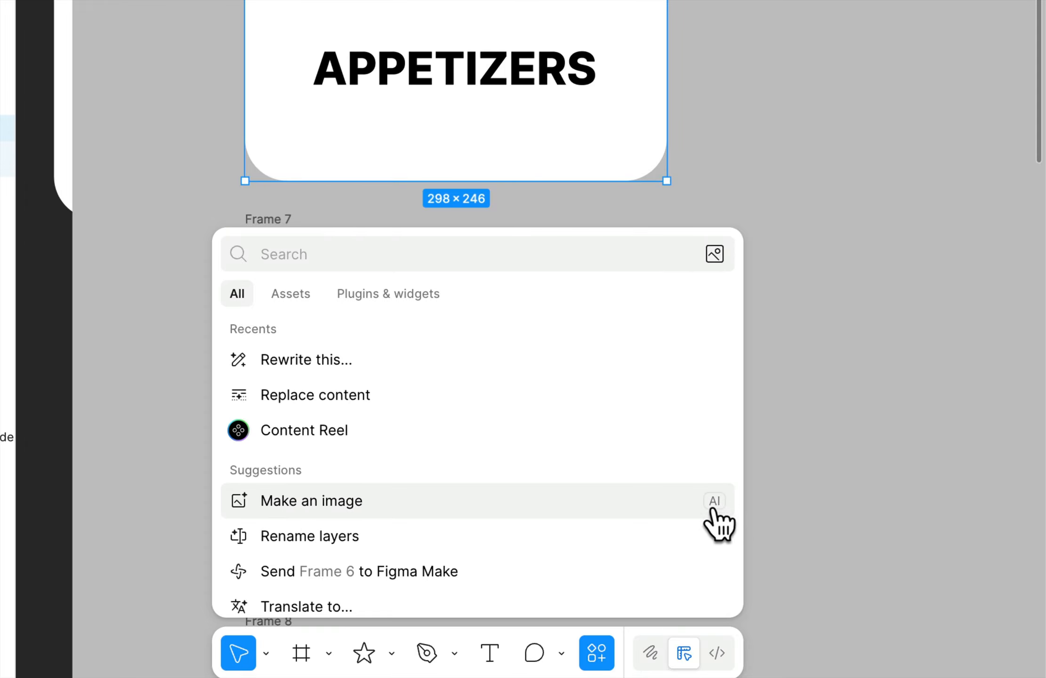
{"action": "left_click", "coordinate": [340, 511]}
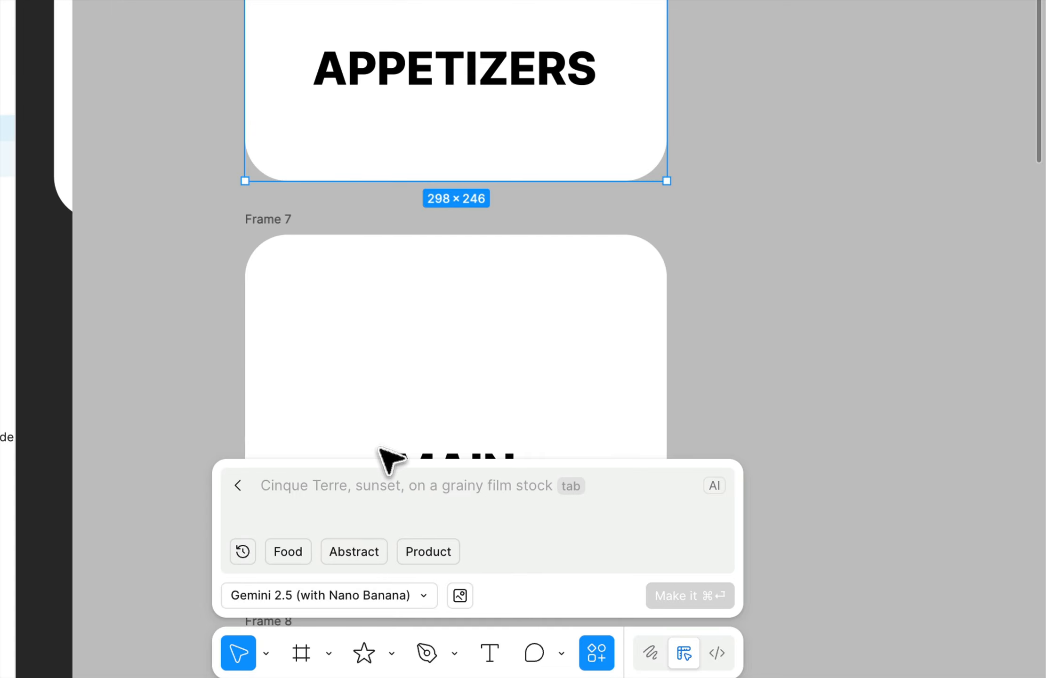
{"action": "type", "text": "appetizer"}
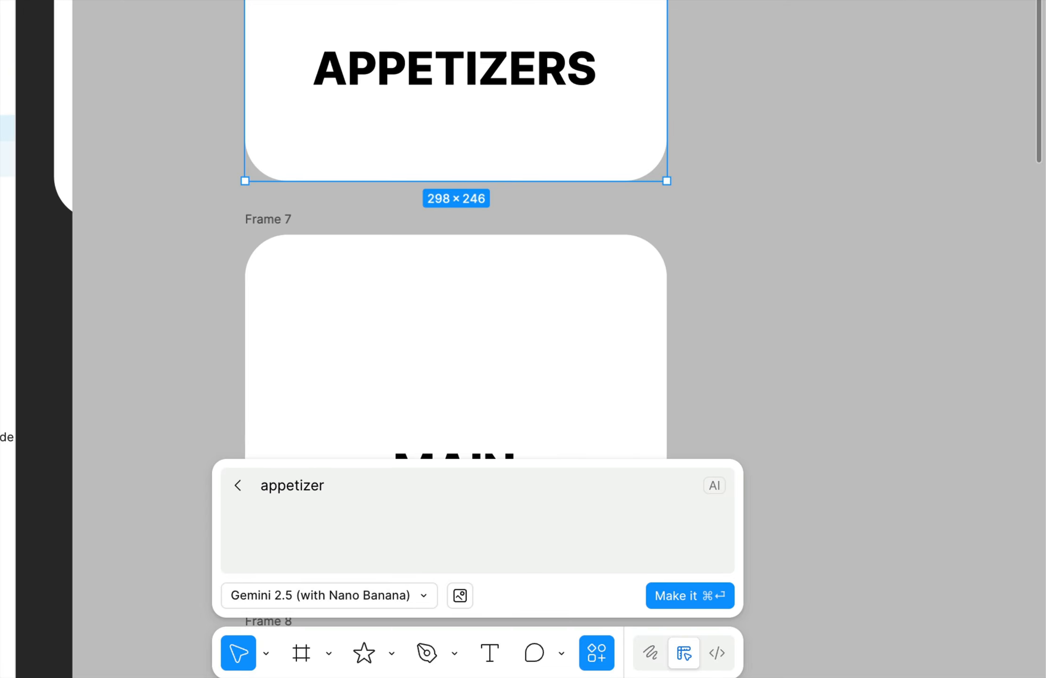
{"action": "left_click", "coordinate": [679, 594]}
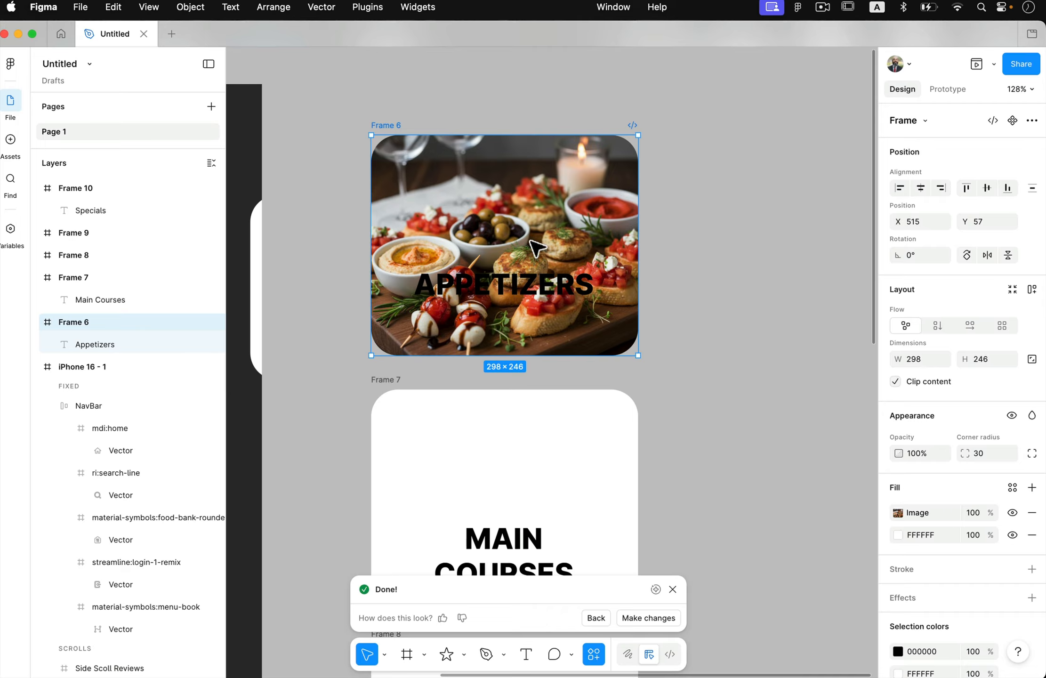
Step: Set the fill of the APPETIZERS text on the first card to white (FFFFFF)
{"action": "left_click", "coordinate": [551, 295]}
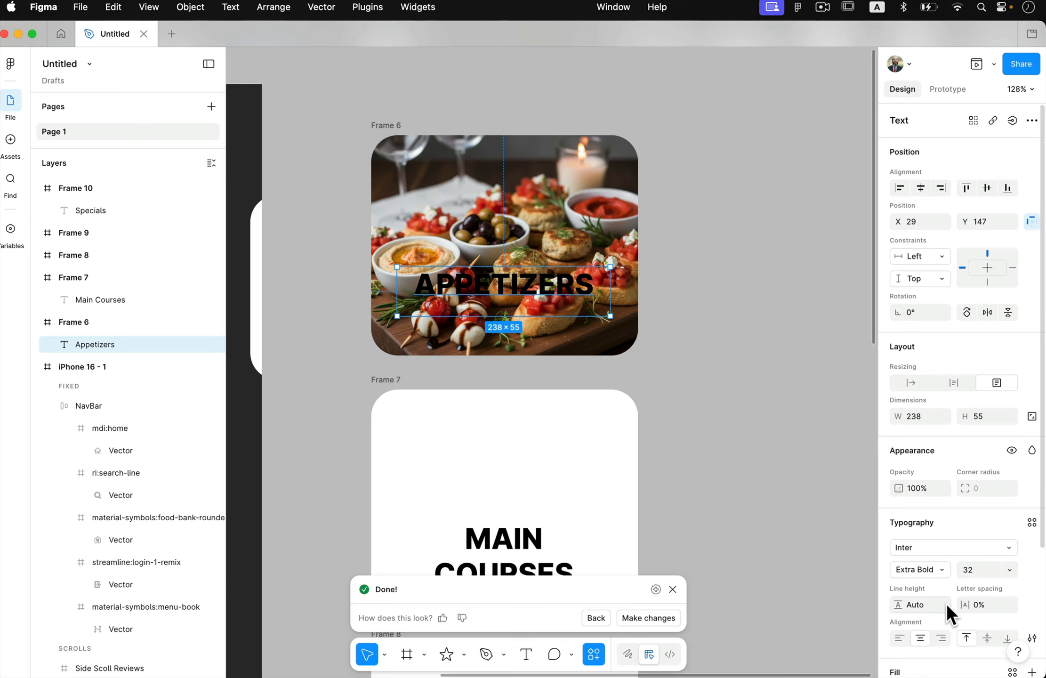
{"action": "scroll", "coordinate": [945, 602], "scroll_direction": "down", "scroll_amount": 5}
{"action": "left_click", "coordinate": [898, 538]}
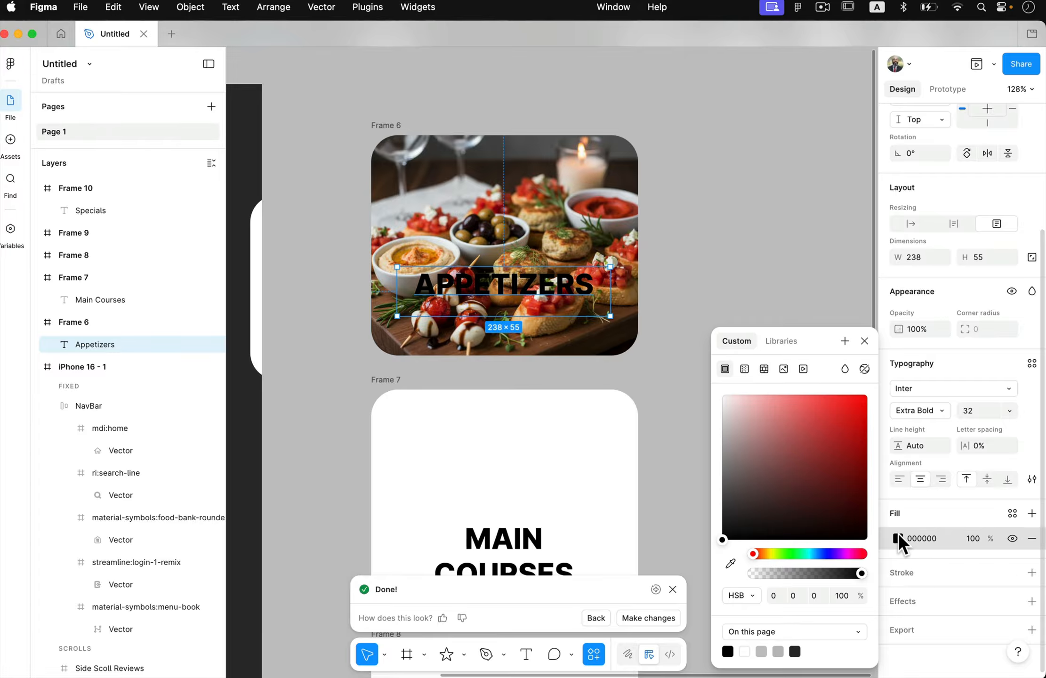
{"action": "left_click_drag", "start_coordinate": [741, 451], "coordinate": [709, 385]}
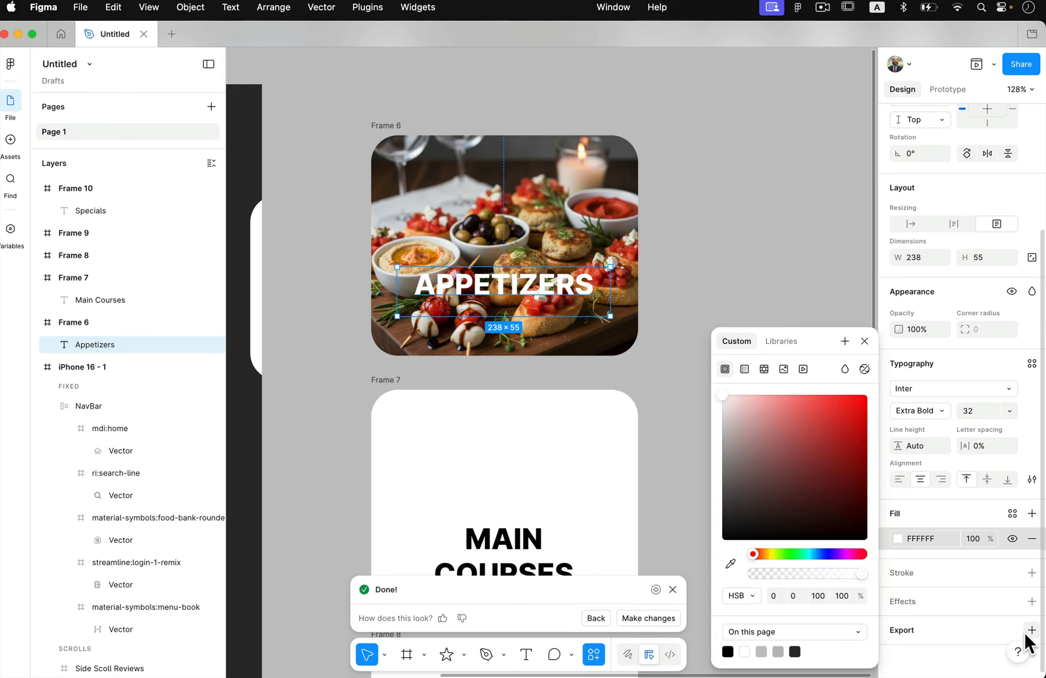
Step: Add a drop shadow effect to the APPETIZERS text and deselect it
{"action": "left_click", "coordinate": [1032, 601]}
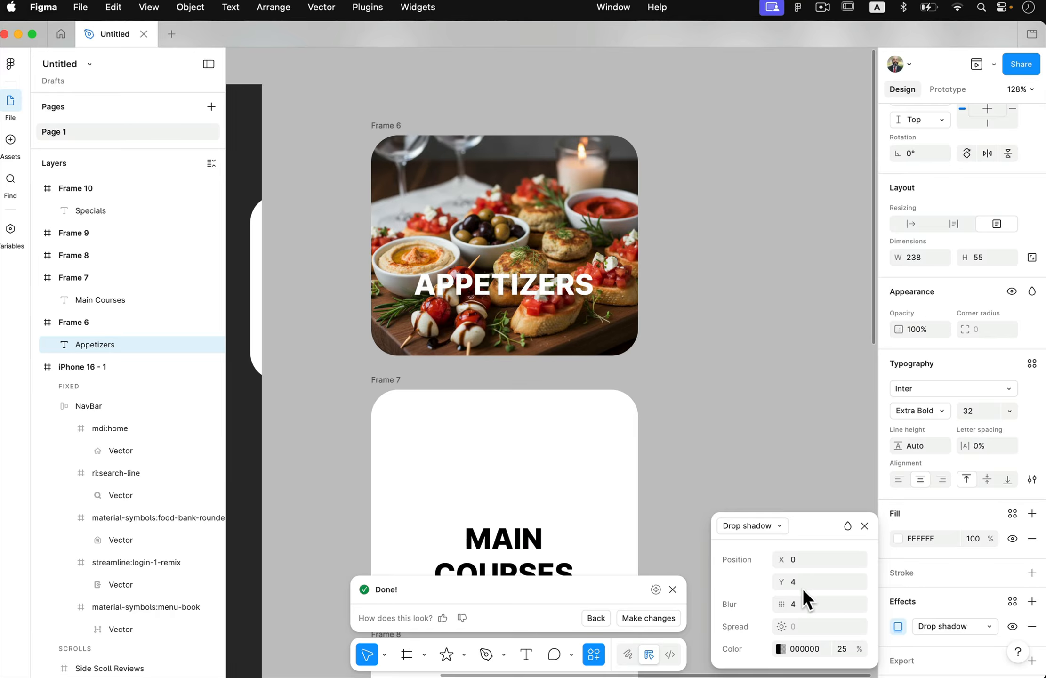
{"action": "left_click", "coordinate": [762, 526]}
{"action": "left_click", "coordinate": [769, 526]}
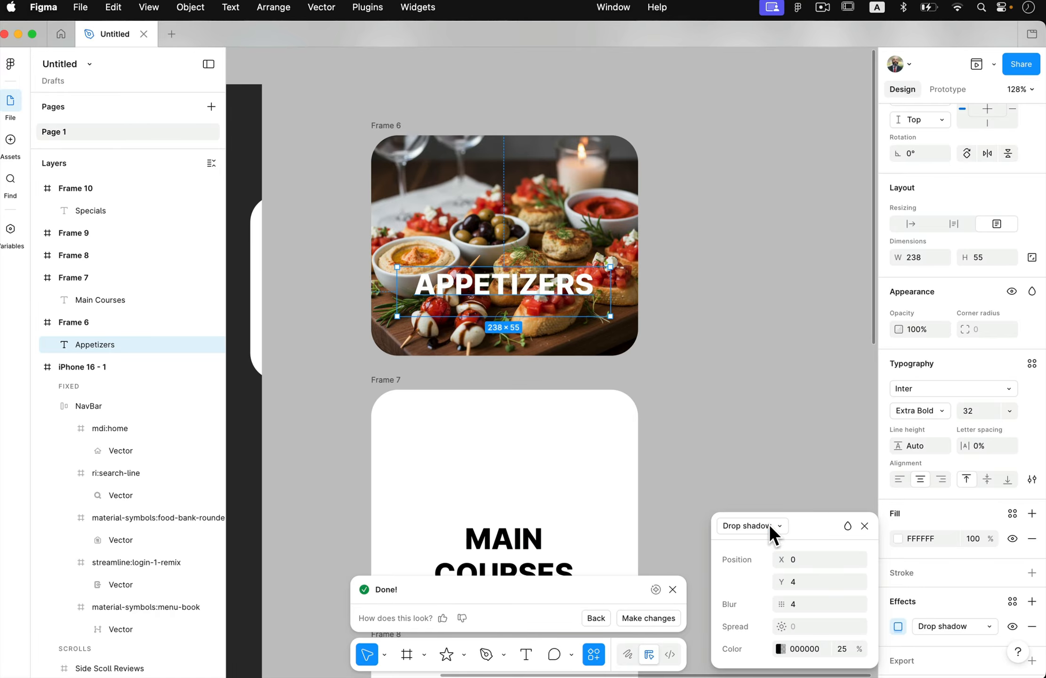
{"action": "left_click", "coordinate": [772, 416]}
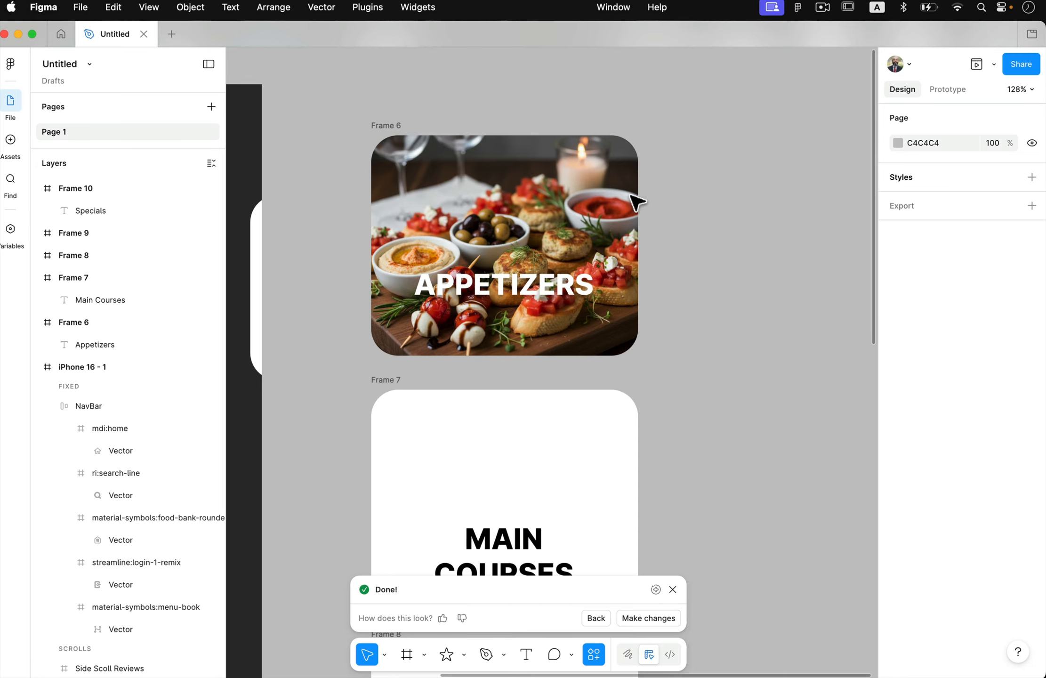
Step: Lower the opacity of the Appetizers card's image fill to 43%
{"action": "scroll", "coordinate": [443, 164], "scroll_direction": "down", "scroll_amount": 2}
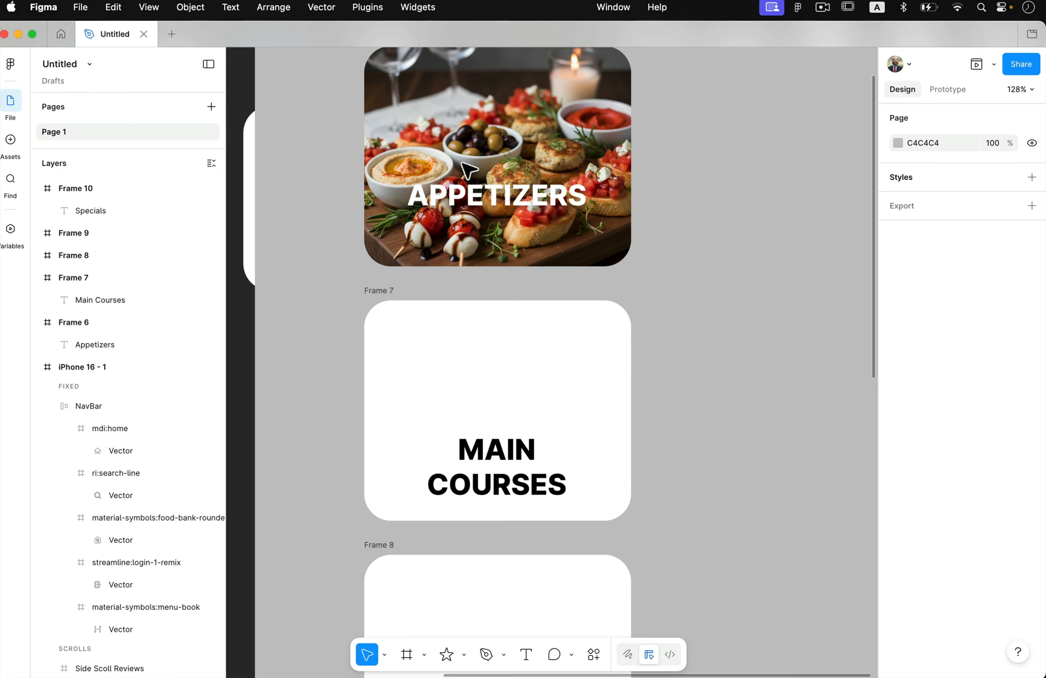
{"action": "scroll", "coordinate": [454, 163], "scroll_direction": "up", "scroll_amount": 3}
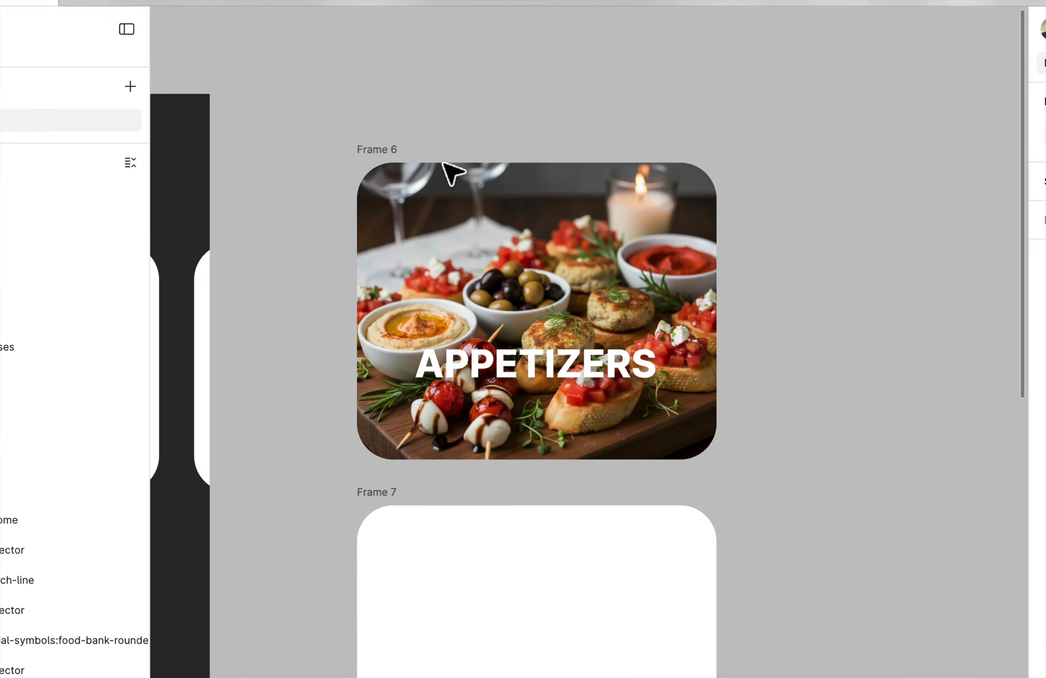
{"action": "left_click", "coordinate": [399, 153]}
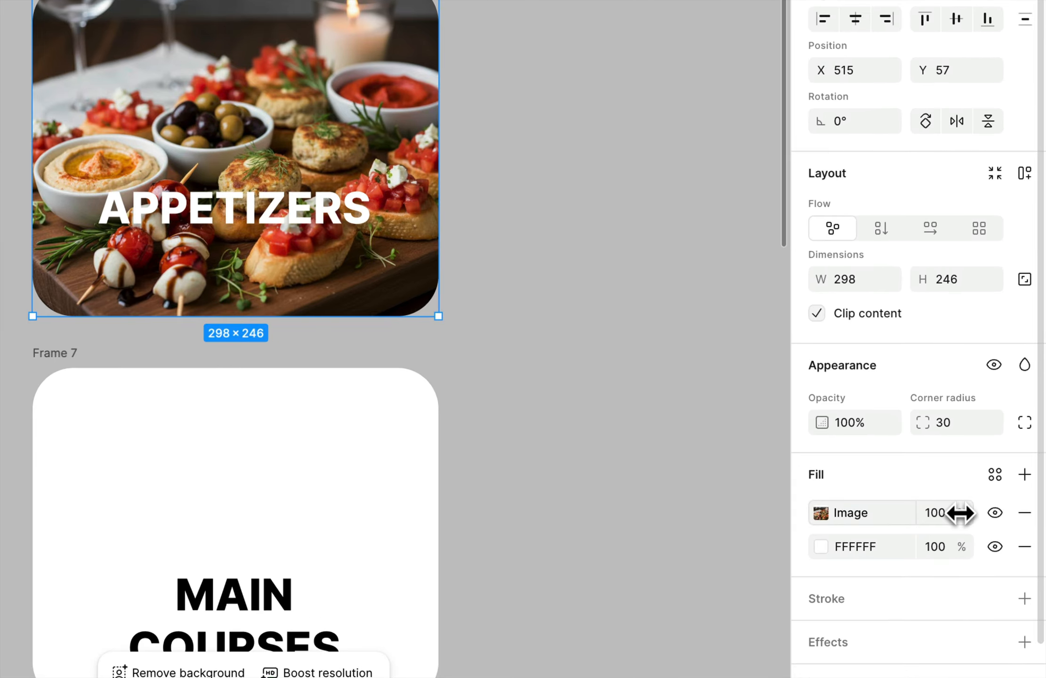
{"action": "left_click_drag", "start_coordinate": [960, 511], "coordinate": [815, 510]}
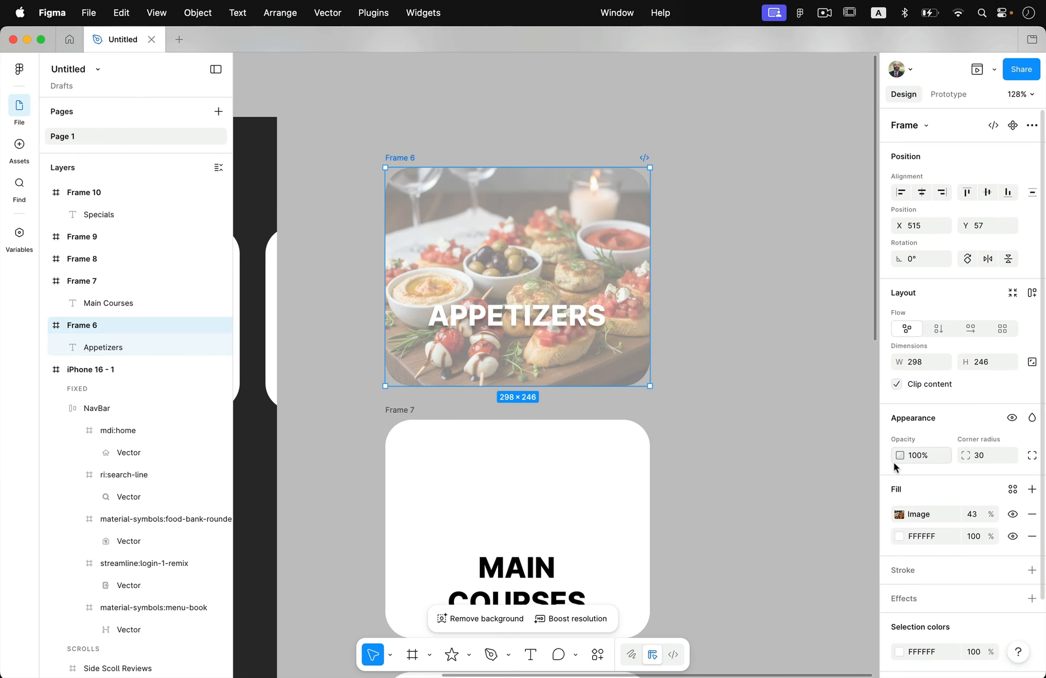
Step: Move the APPETIZERS text down within its card to about X 30, Y 164
{"action": "left_click", "coordinate": [573, 336]}
{"action": "left_click_drag", "start_coordinate": [573, 321], "coordinate": [574, 335]}
{"action": "left_click", "coordinate": [667, 378]}
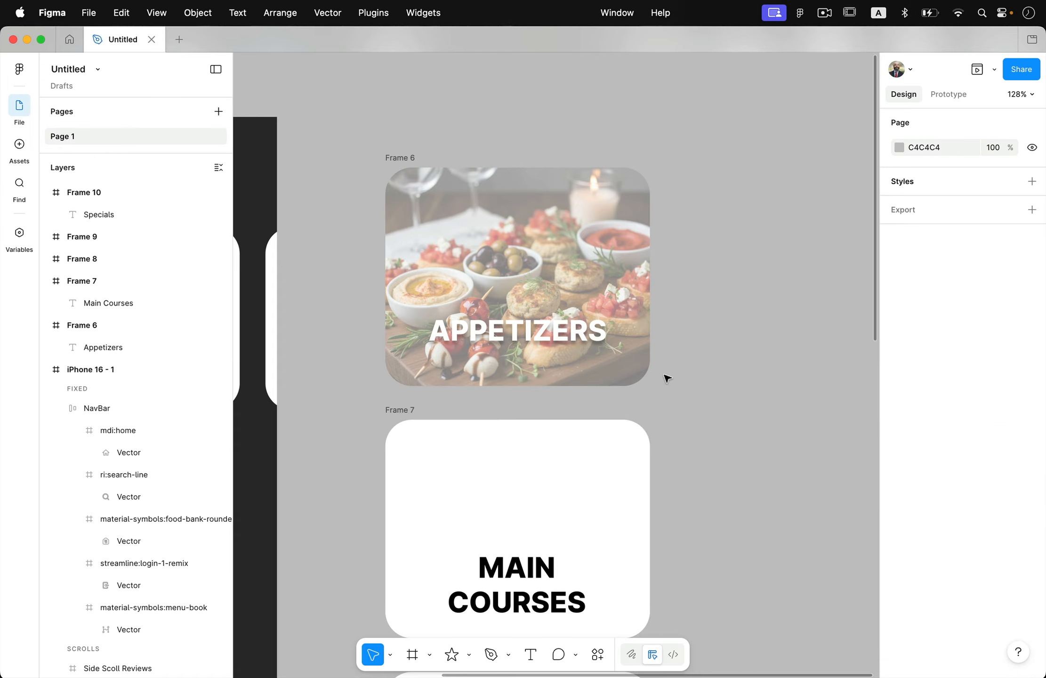
Step: Wrap the APPETIZERS text in its own frame inside the card using Frame selection, and deselect it
{"action": "left_click", "coordinate": [593, 344]}
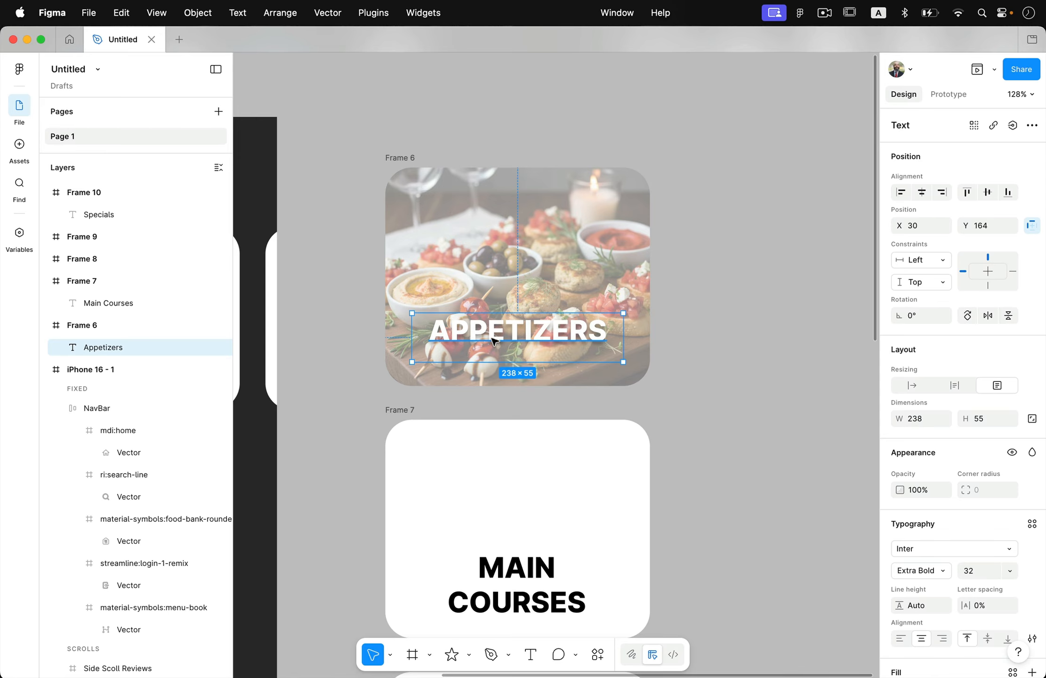
{"action": "right_click", "coordinate": [467, 335]}
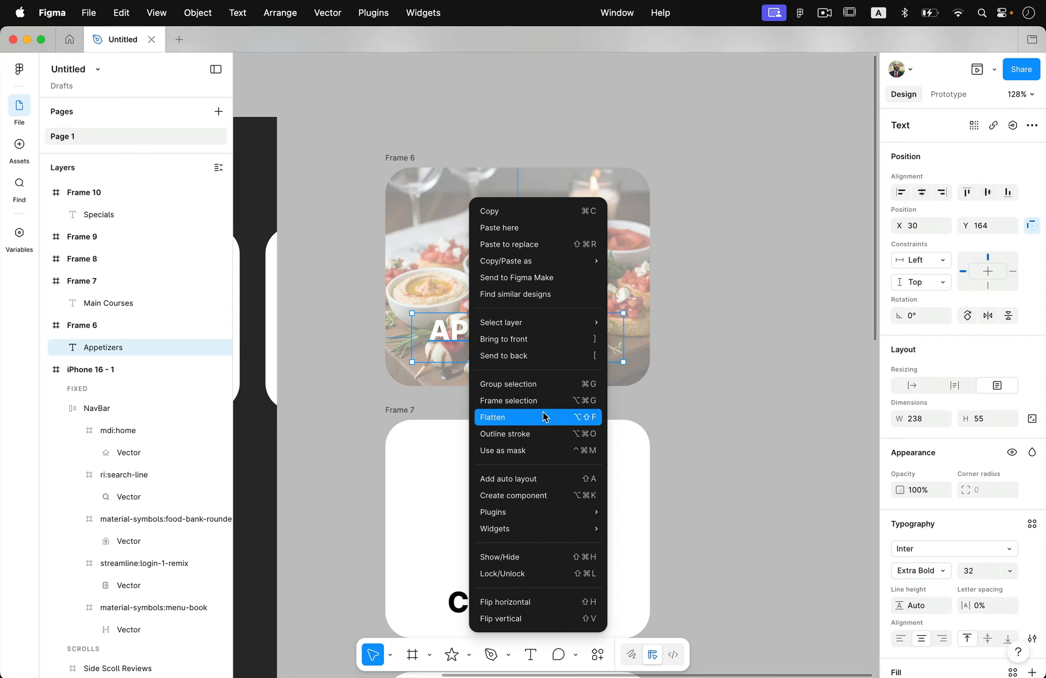
{"action": "left_click", "coordinate": [550, 399]}
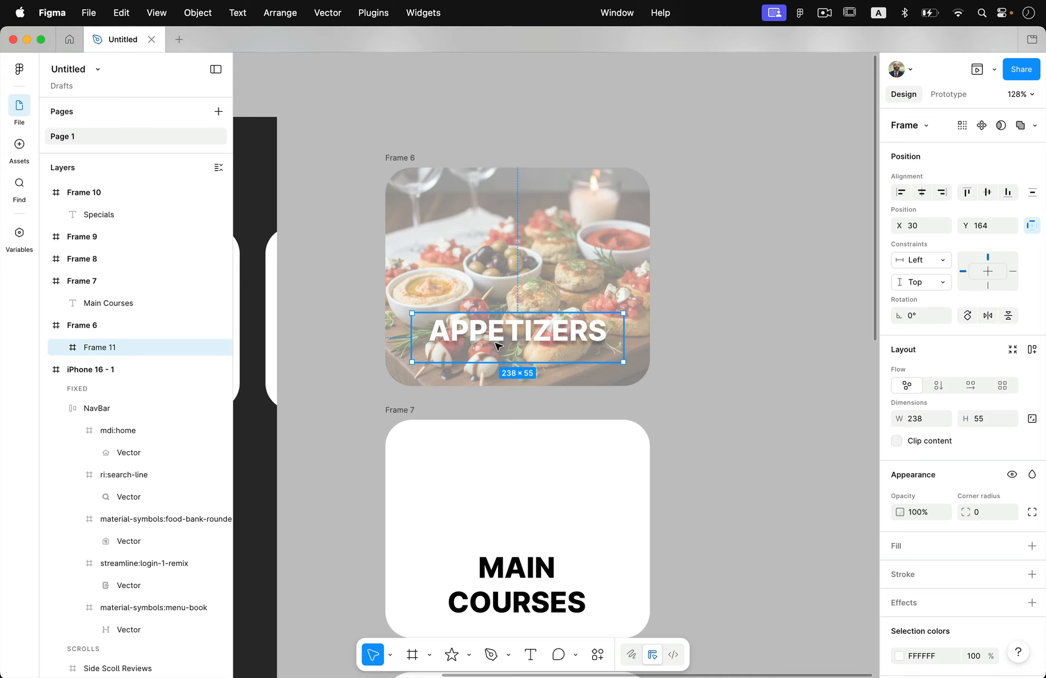
{"action": "left_click", "coordinate": [426, 307]}
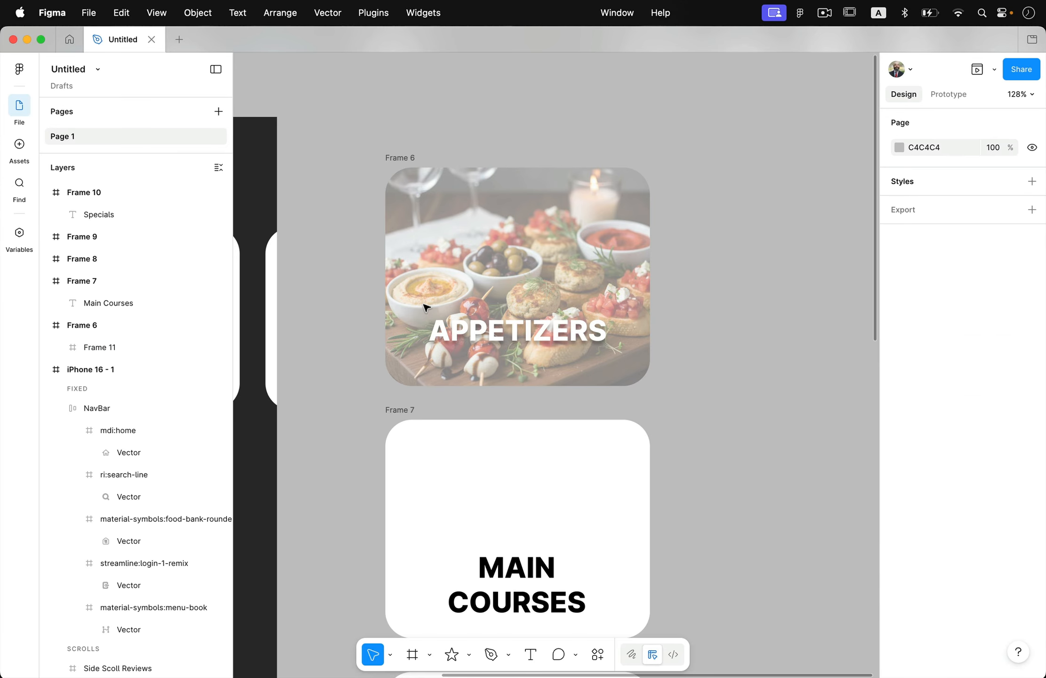
Step: Add a solid red FC4646 fill to the frame around the APPETIZERS text
{"action": "left_click", "coordinate": [431, 324]}
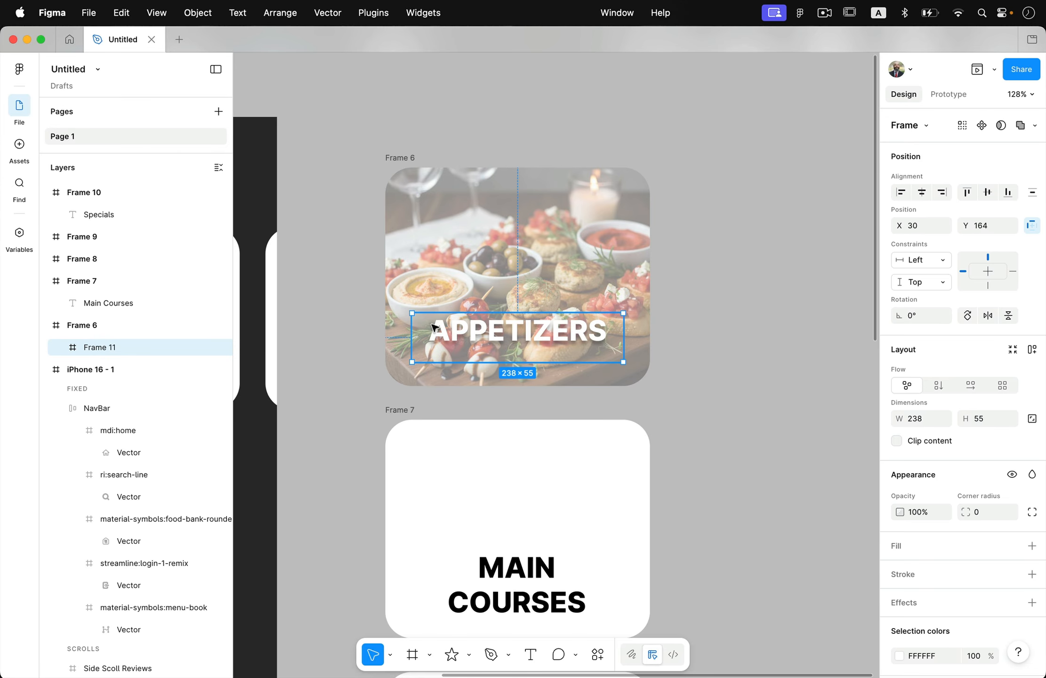
{"action": "left_click", "coordinate": [1031, 547]}
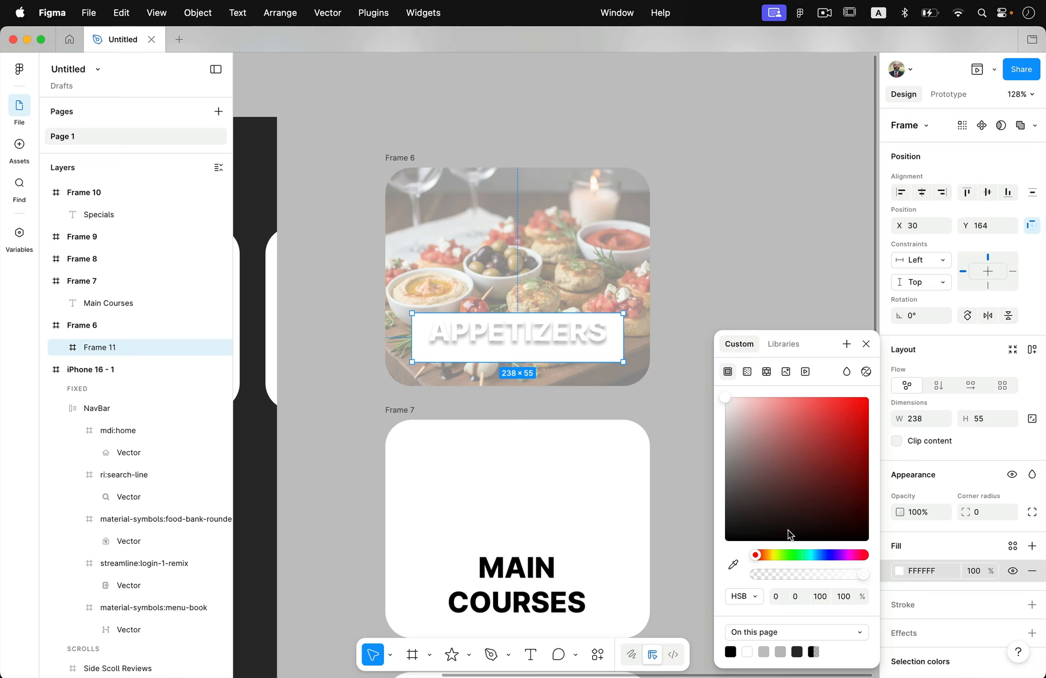
{"action": "left_click", "coordinate": [817, 433]}
{"action": "mouse_move", "coordinate": [815, 397]}
{"action": "left_mouse_down"}
{"action": "mouse_move", "coordinate": [840, 399]}
{"action": "mouse_move", "coordinate": [831, 396]}
{"action": "mouse_move", "coordinate": [841, 421]}
{"action": "mouse_move", "coordinate": [829, 405]}
{"action": "left_mouse_up"}
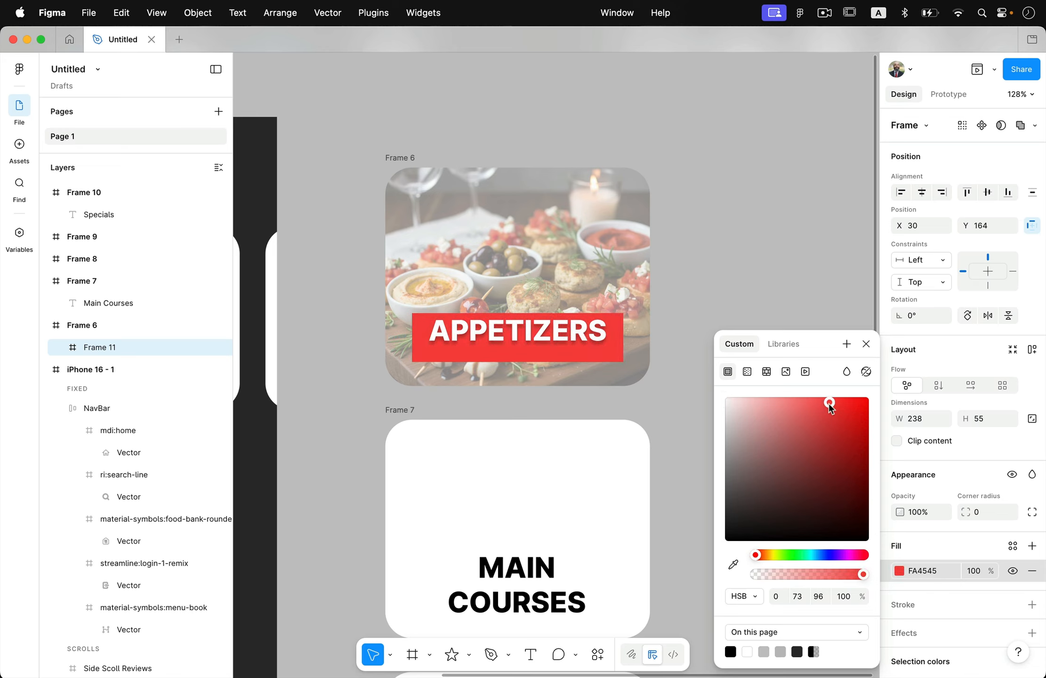
{"action": "left_click", "coordinate": [941, 550]}
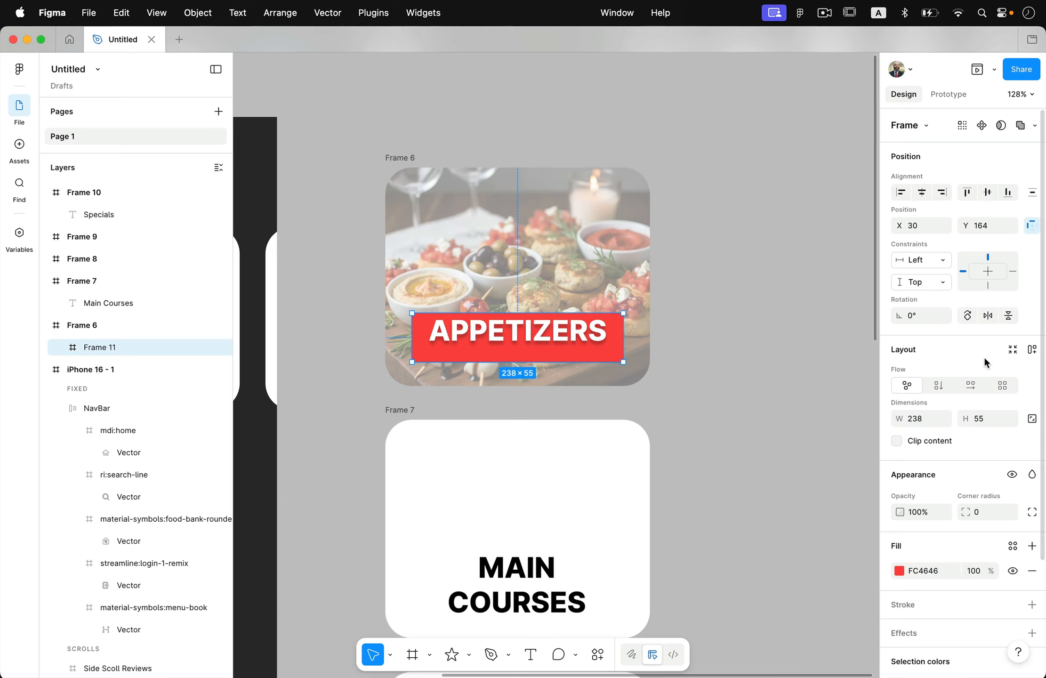
Step: Apply horizontal auto layout to the APPETIZERS banner with 33 horizontal and 8 vertical padding, and centre it in the card at X 15, Y 167
{"action": "left_click", "coordinate": [1032, 349]}
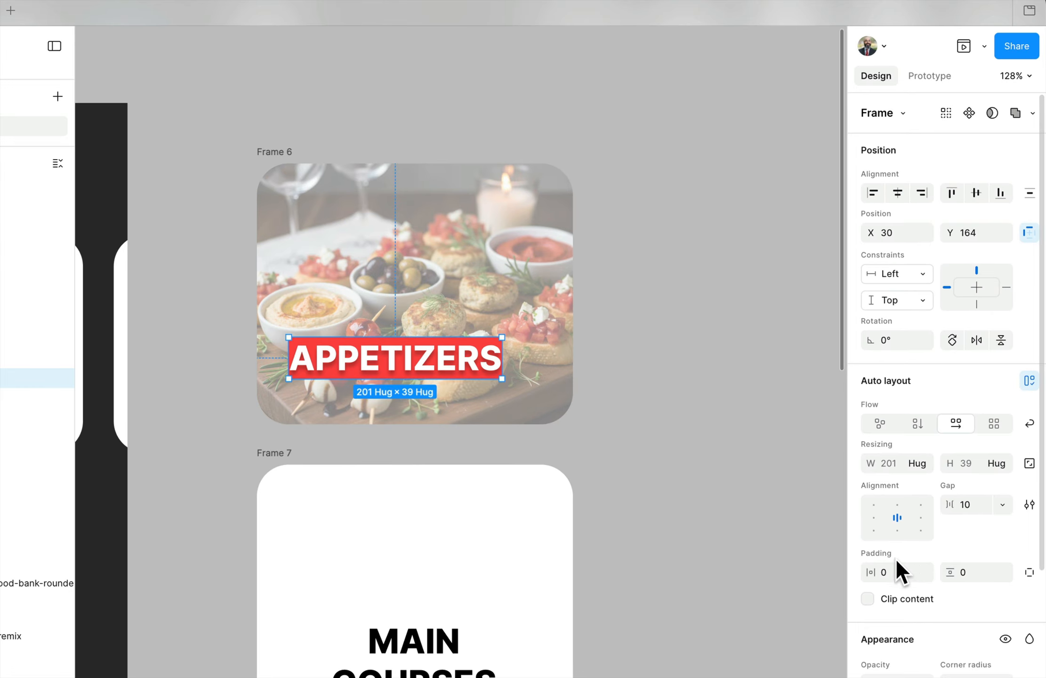
{"action": "left_click", "coordinate": [816, 593]}
{"action": "left_click_drag", "start_coordinate": [873, 573], "coordinate": [951, 572]}
{"action": "mouse_move", "coordinate": [551, 346]}
{"action": "left_mouse_down"}
{"action": "mouse_move", "coordinate": [514, 341]}
{"action": "mouse_move", "coordinate": [533, 349]}
{"action": "left_mouse_up"}
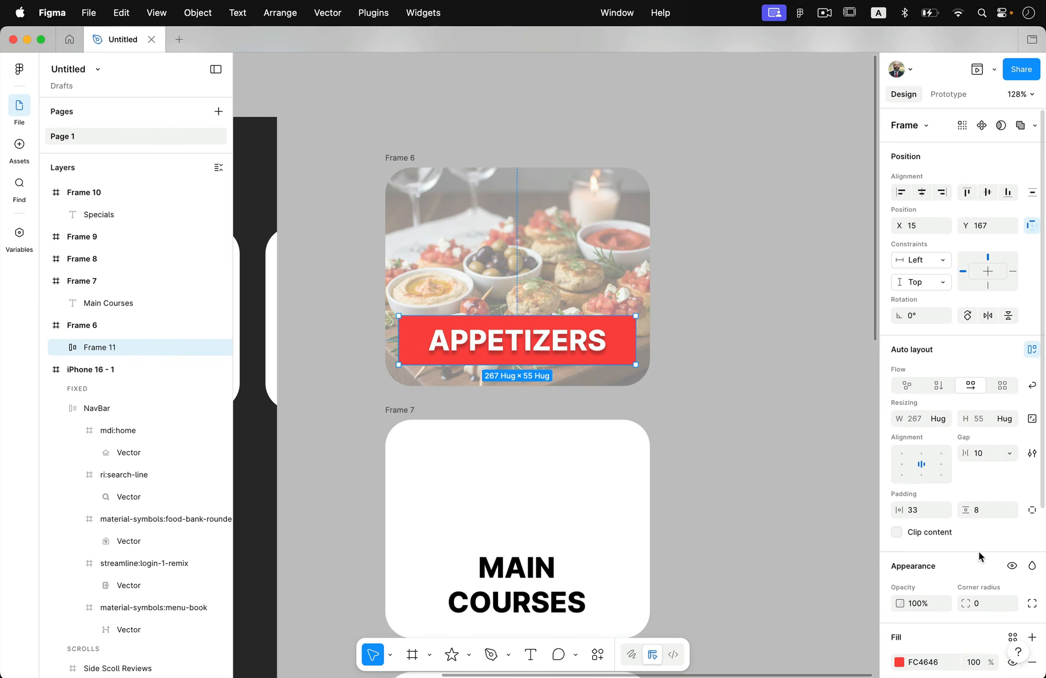
{"action": "scroll", "coordinate": [978, 550], "scroll_direction": "down", "scroll_amount": 5}
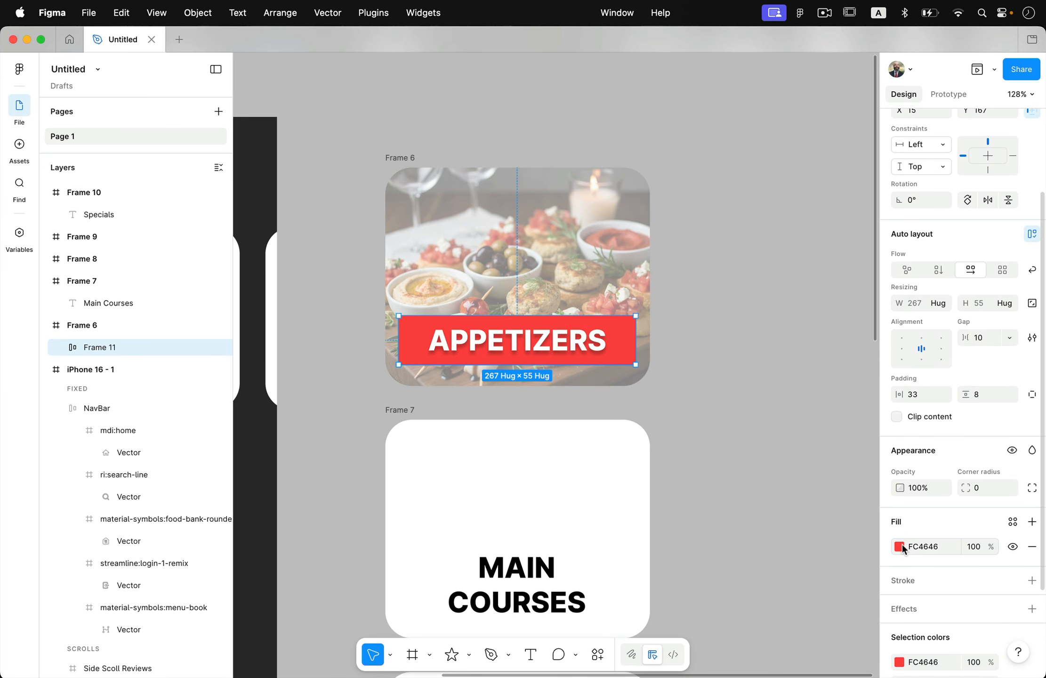
{"action": "left_click", "coordinate": [899, 547]}
{"action": "key", "text": "Escape"}
{"action": "key", "text": "Escape"}
Step: Set the blend mode of the APPETIZERS banner's red fill to Multiply
{"action": "left_click", "coordinate": [597, 338]}
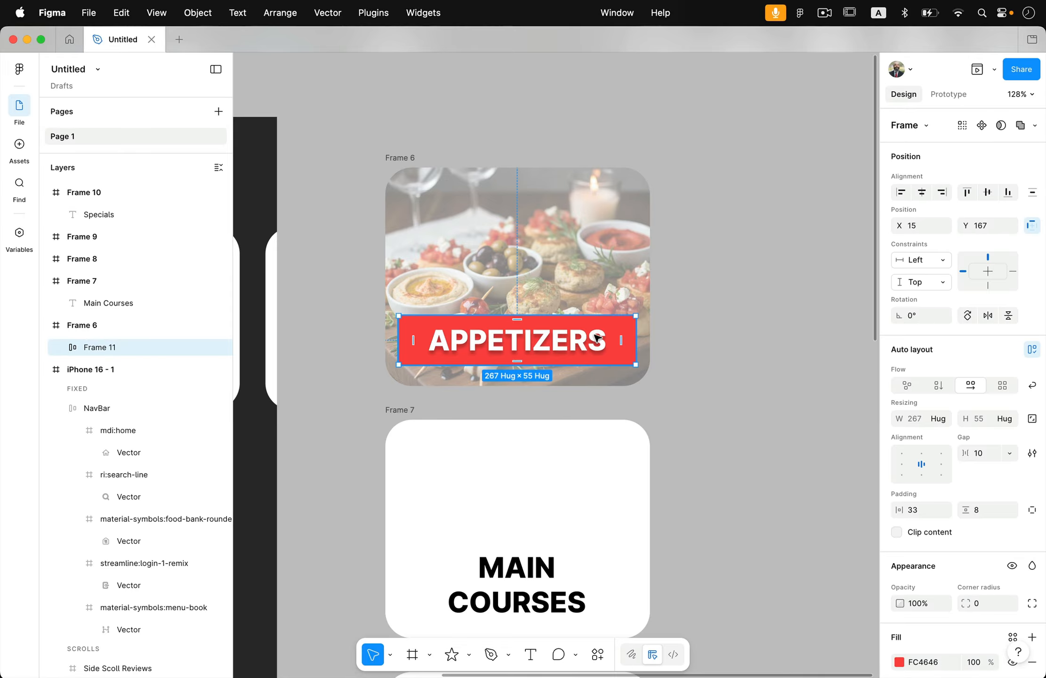
{"action": "scroll", "coordinate": [917, 478], "scroll_direction": "down", "scroll_amount": 5}
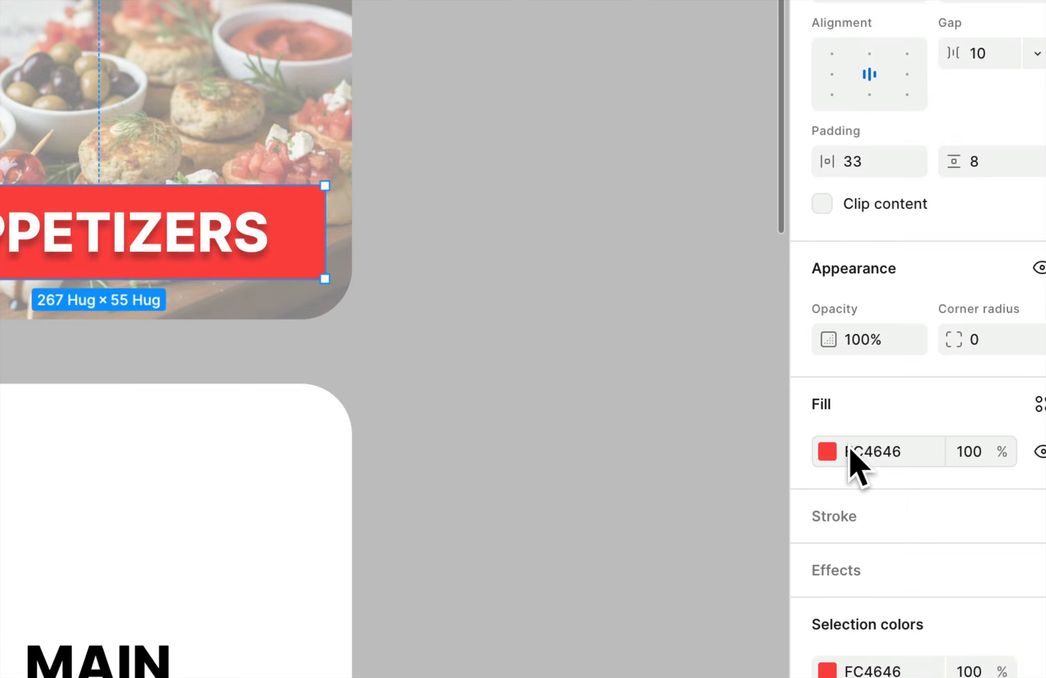
{"action": "left_click", "coordinate": [828, 452]}
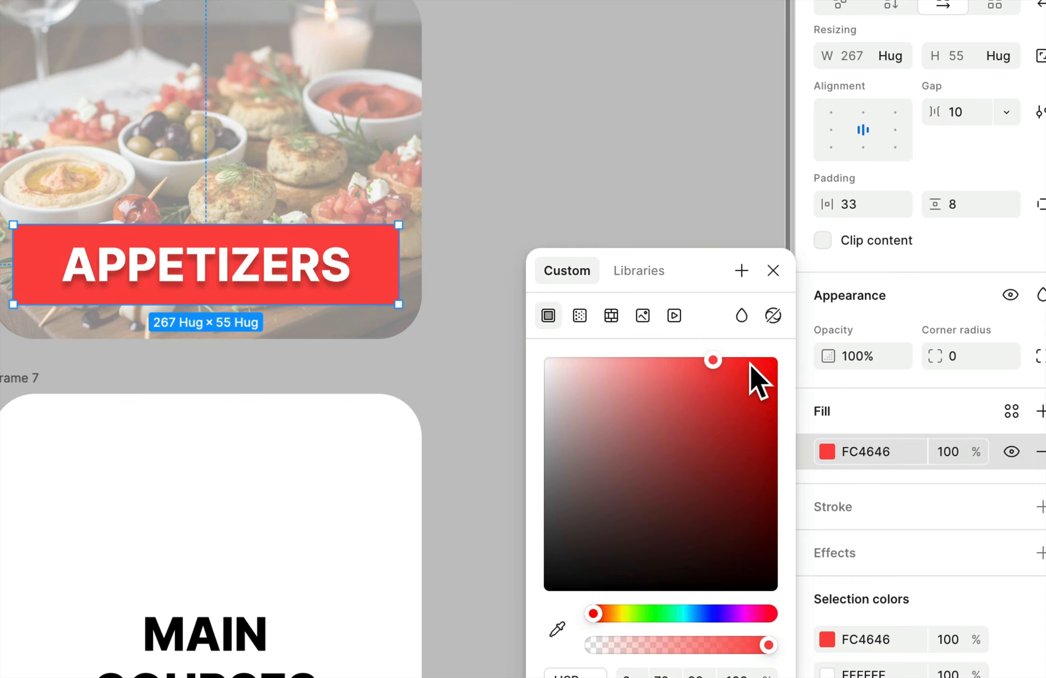
{"action": "left_click", "coordinate": [740, 318]}
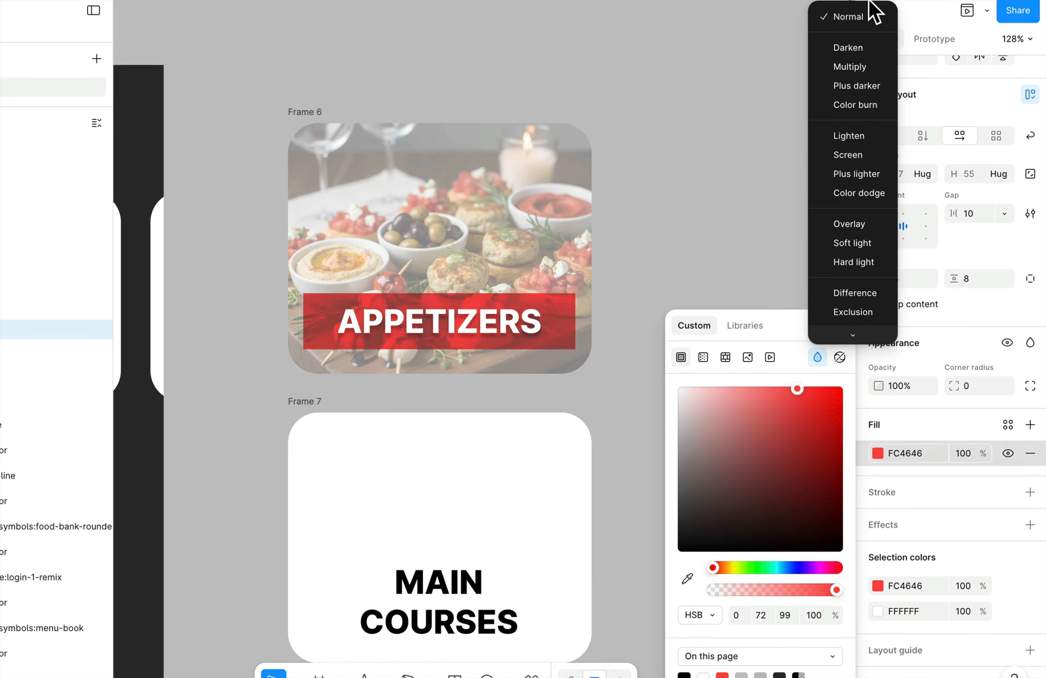
{"action": "left_click", "coordinate": [862, 78]}
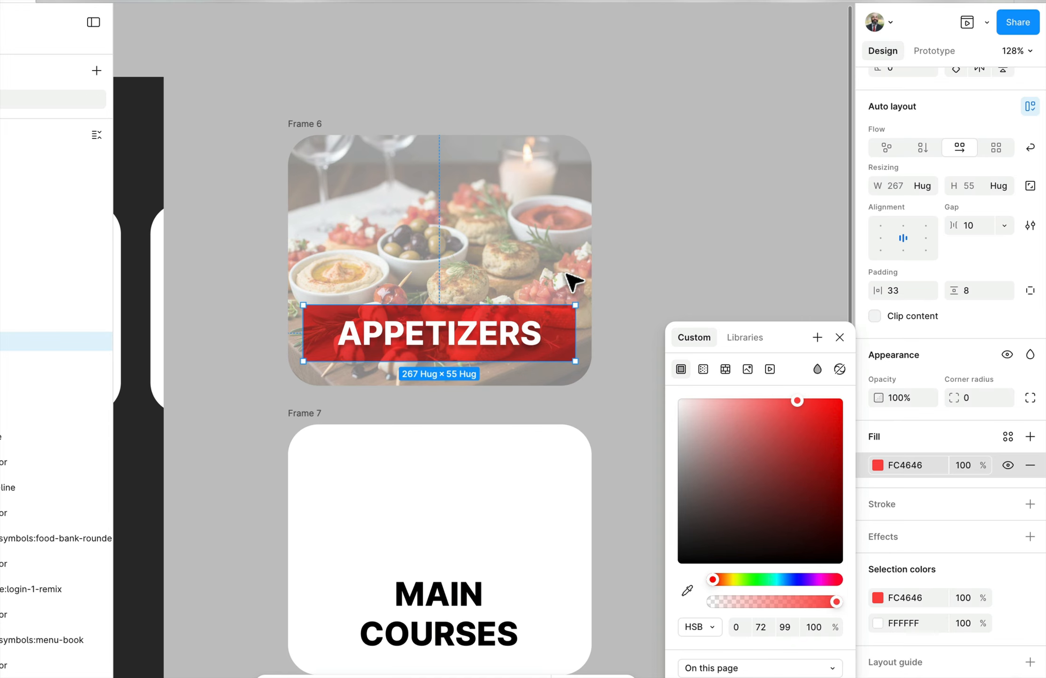
Step: Raise the opacity of the Appetizers card's image fill to about 62% and deselect the card
{"action": "left_click", "coordinate": [298, 128]}
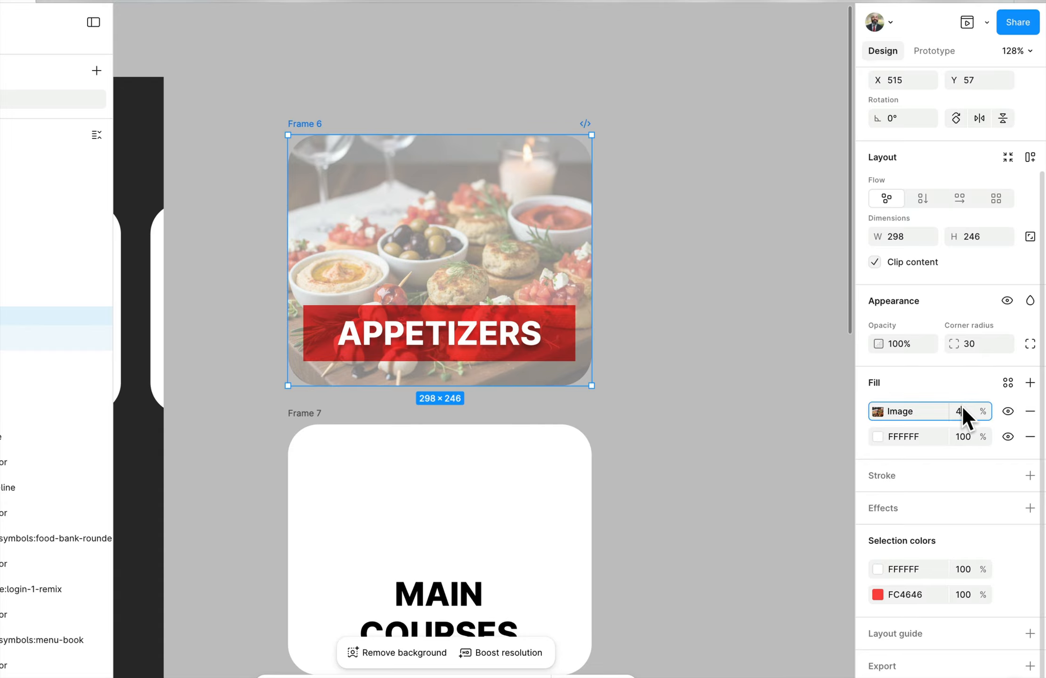
{"action": "type", "text": "57"}
{"action": "key", "text": "Return"}
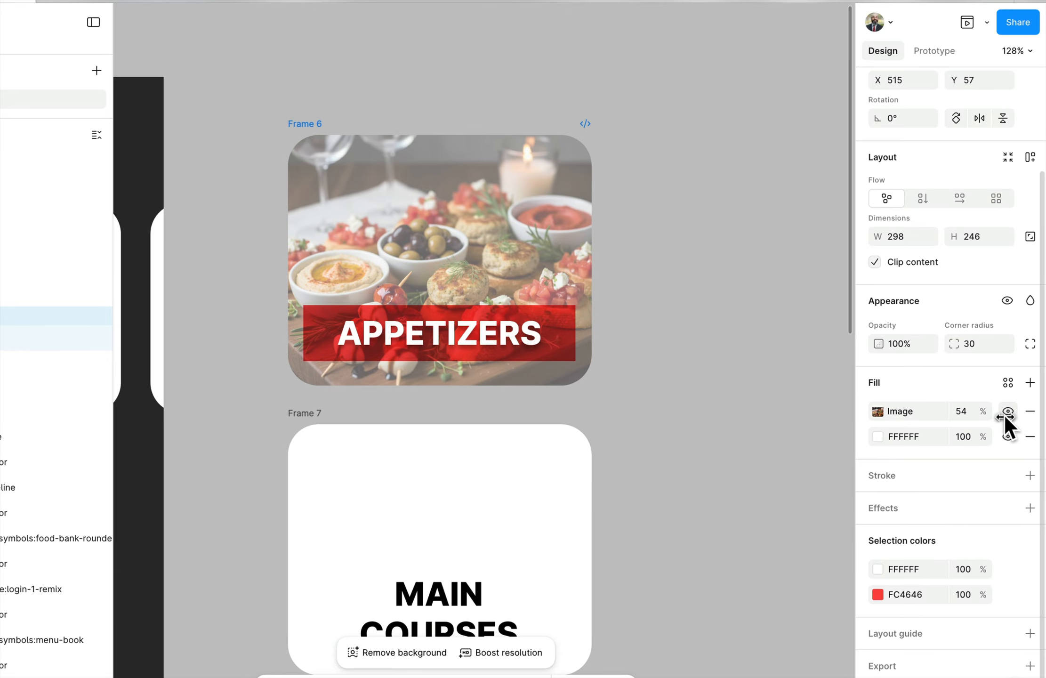
{"action": "left_click_drag", "start_coordinate": [1014, 414], "coordinate": [1021, 413]}
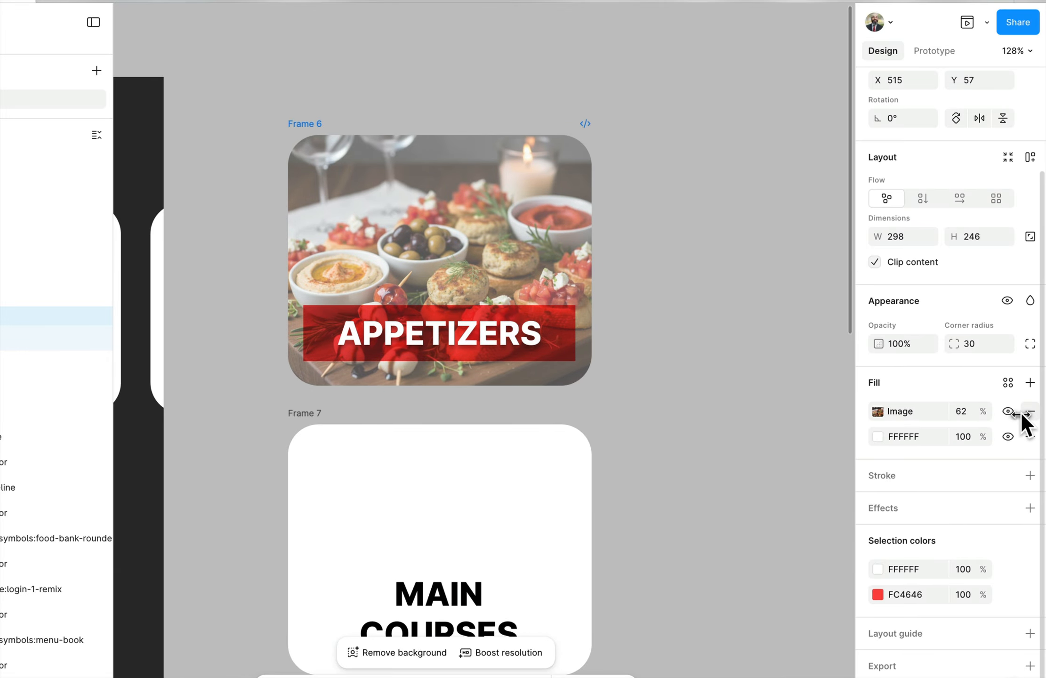
{"action": "left_click", "coordinate": [782, 437]}
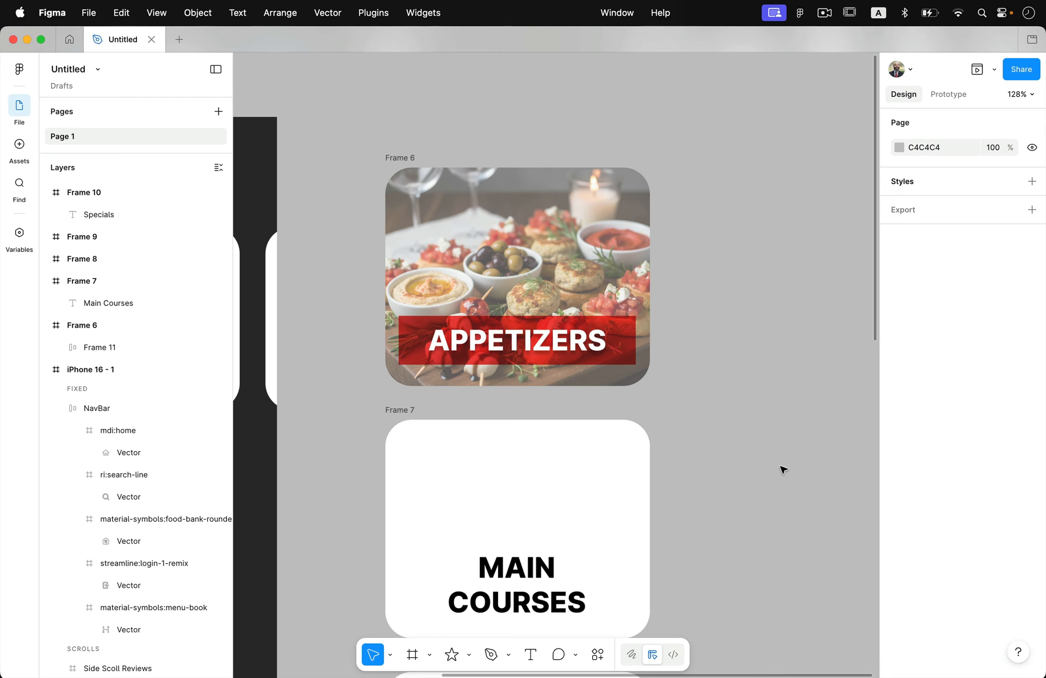
Step: Generate an AI image for the Main Courses card with Make an image, using a prompt that begins with "main"
{"action": "scroll", "coordinate": [647, 455], "scroll_direction": "down", "scroll_amount": 5}
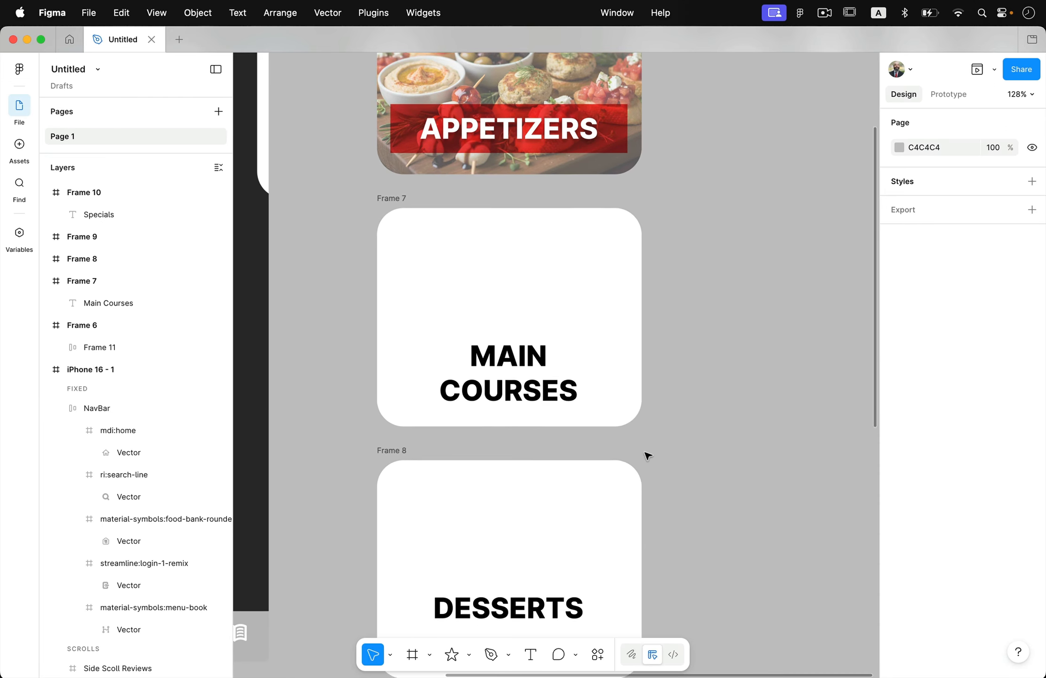
{"action": "left_click", "coordinate": [375, 183]}
{"action": "left_click", "coordinate": [375, 183]}
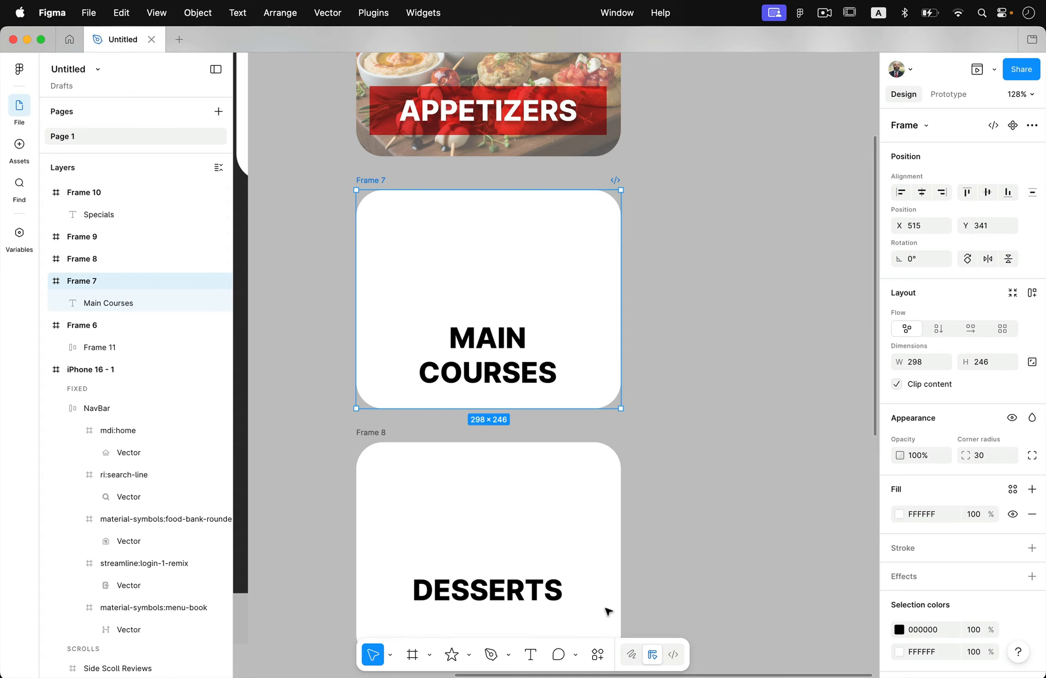
{"action": "left_click", "coordinate": [599, 655]}
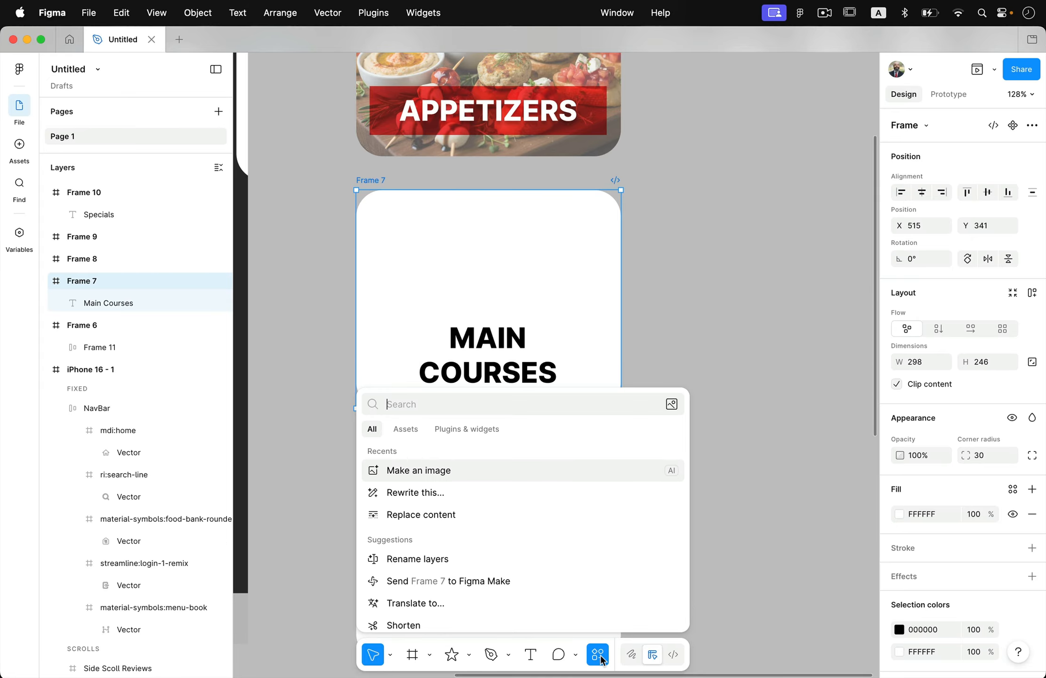
{"action": "left_click", "coordinate": [412, 475]}
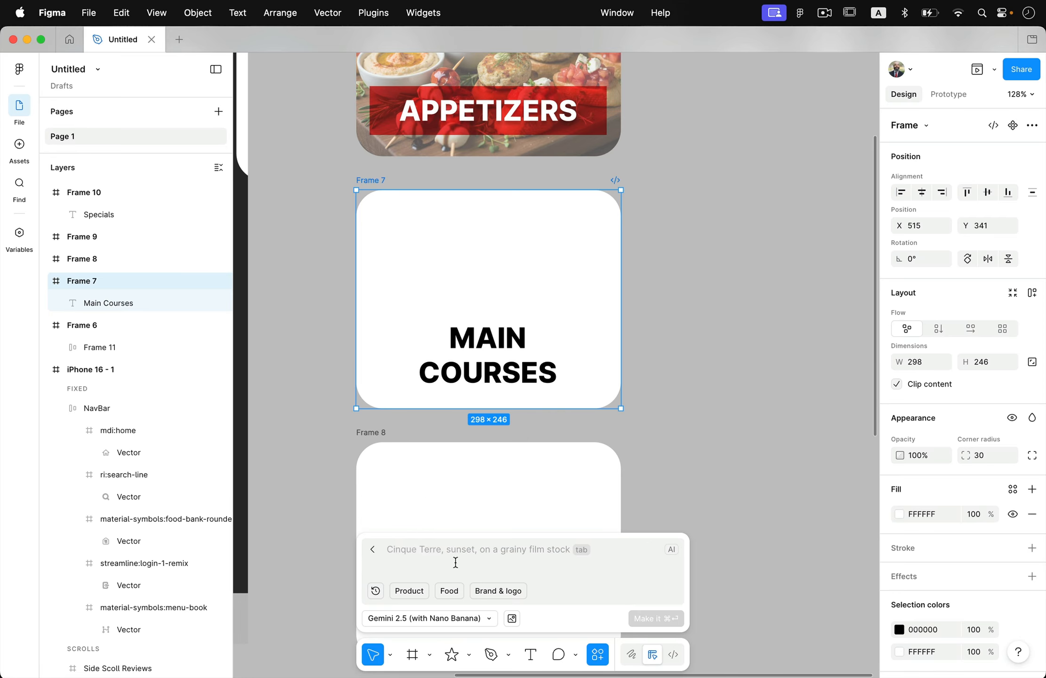
{"action": "type", "text": "main"}
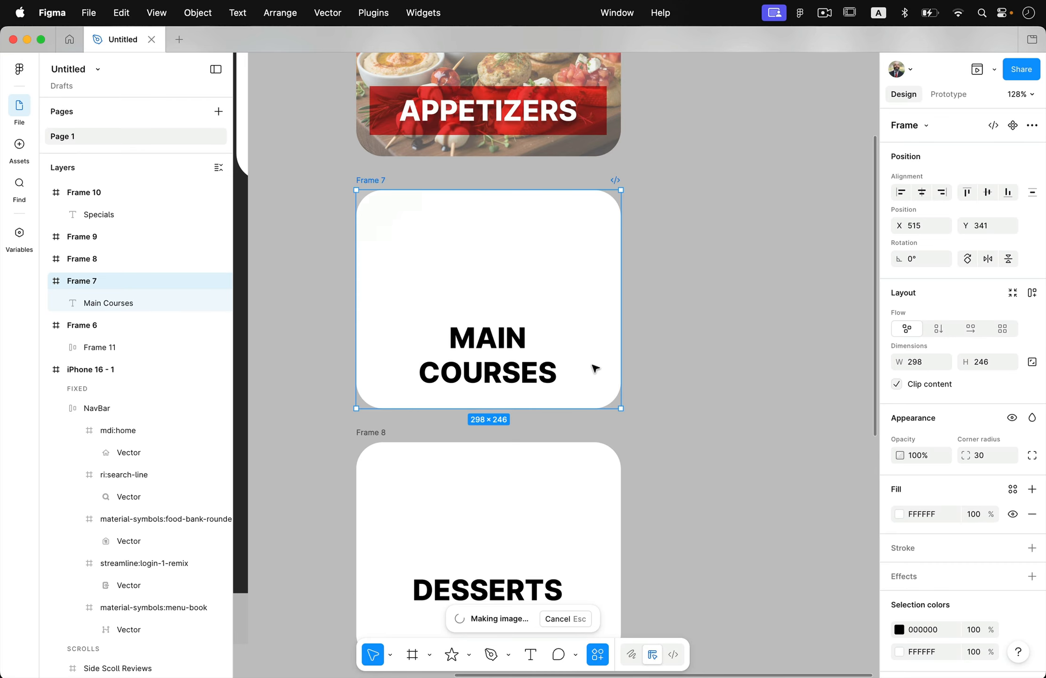
{"action": "left_click", "coordinate": [656, 618]}
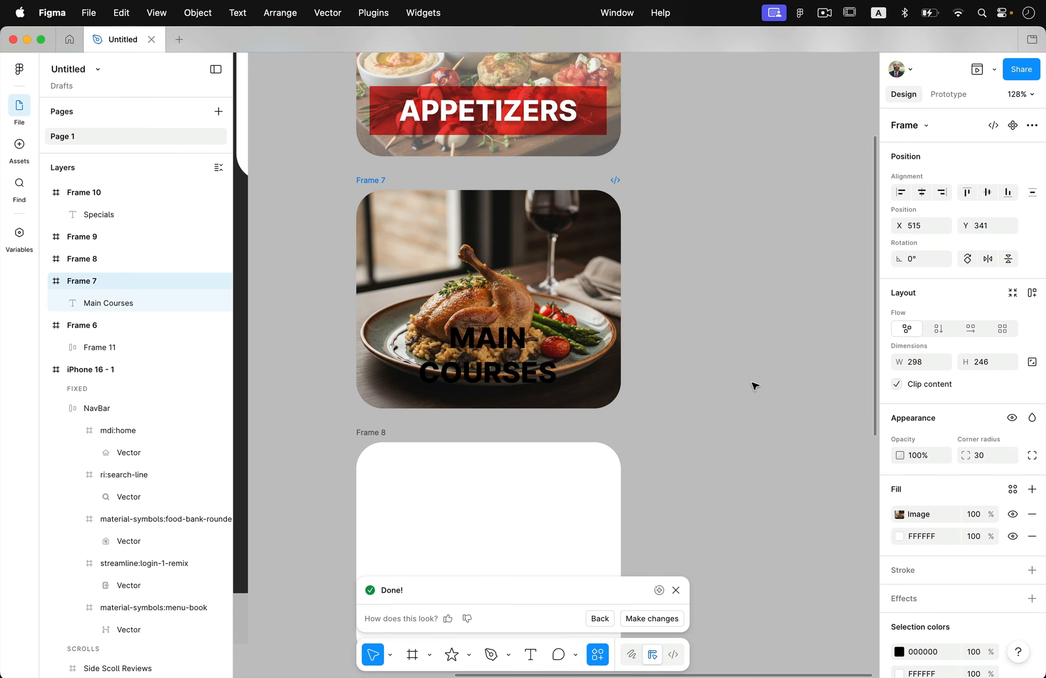
Step: Duplicate the red APPETIZERS banner into the Main Courses card and change the copy's text to "main course" on two lines
{"action": "left_click", "coordinate": [459, 129]}
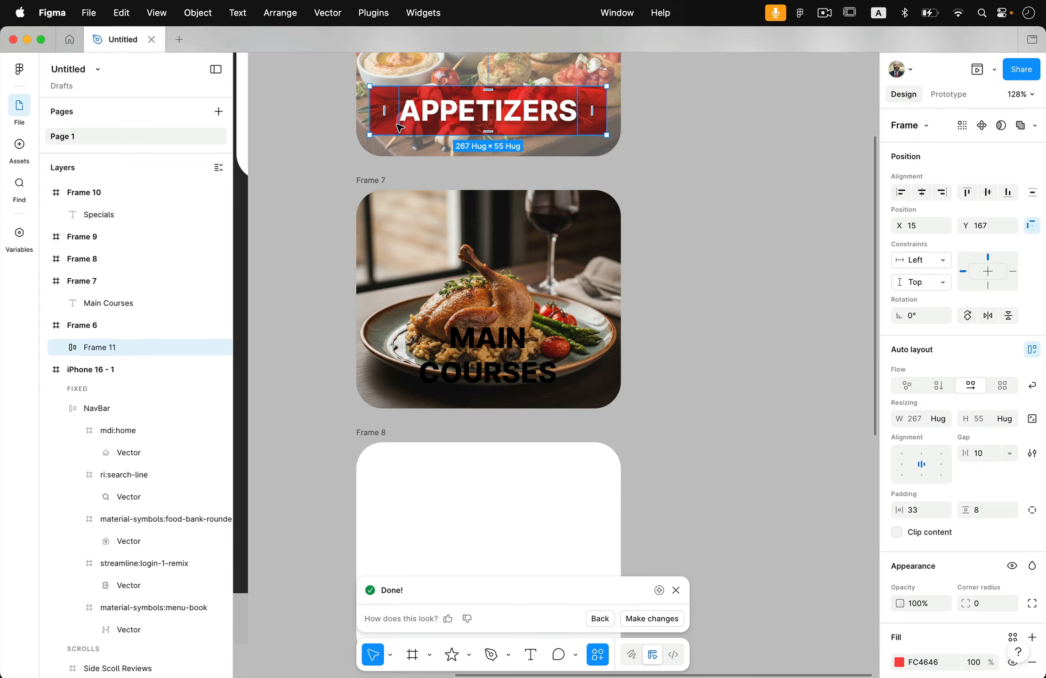
{"action": "left_click_drag", "start_coordinate": [393, 110], "coordinate": [440, 282]}
{"action": "double_click", "coordinate": [454, 289]}
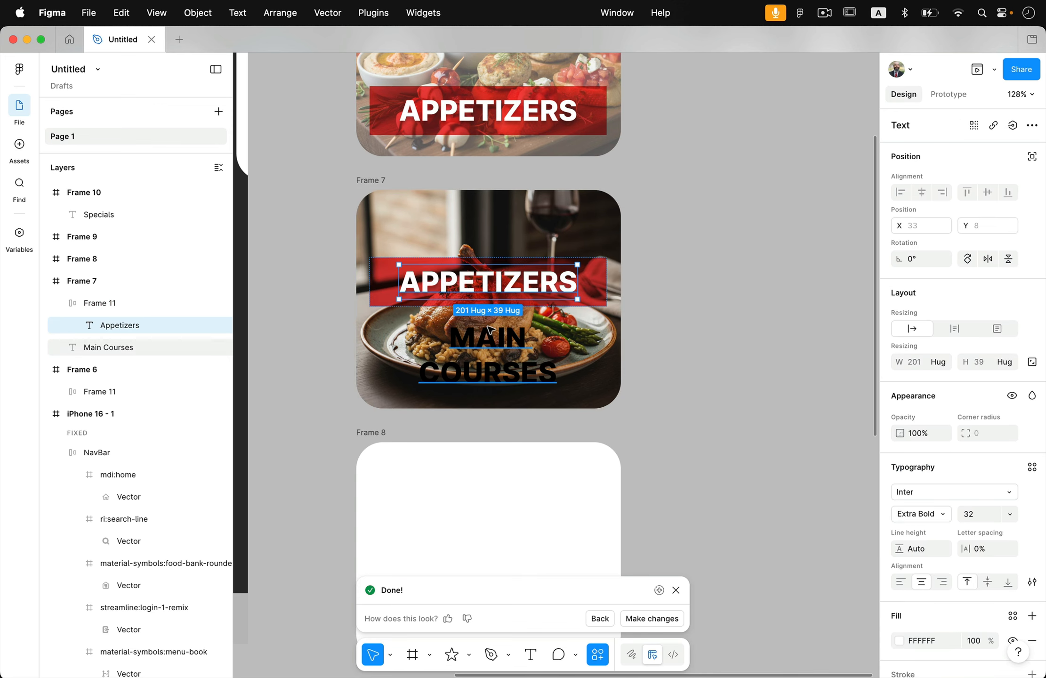
{"action": "key", "text": "Return"}
{"action": "type", "text": "ain"}
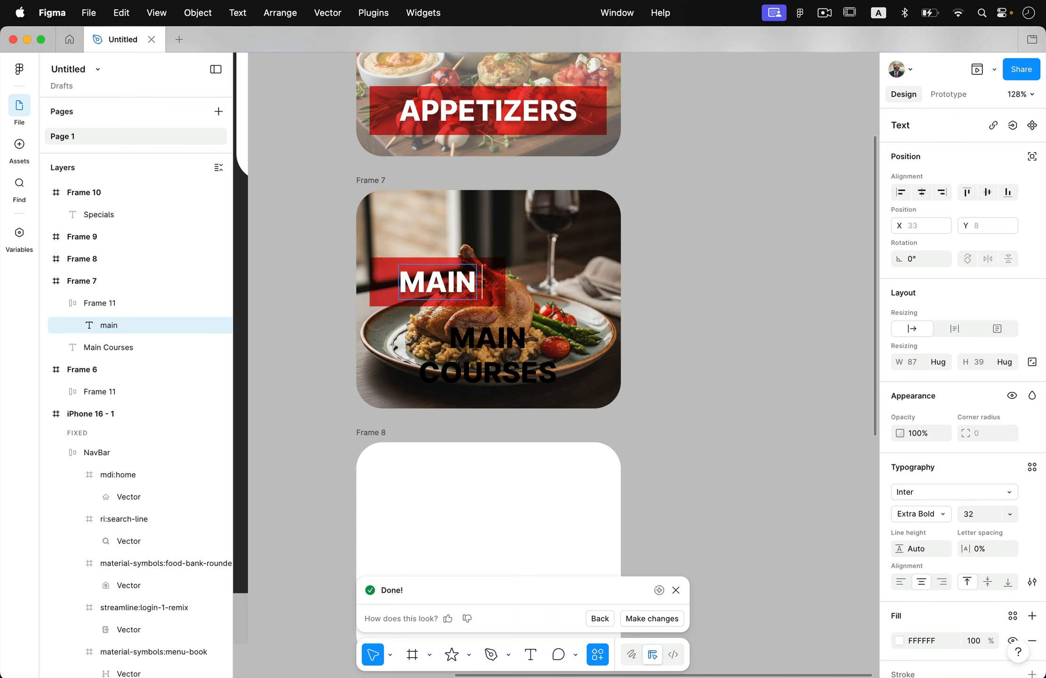
{"action": "type", "text": " c"}
{"action": "key", "text": "BackSpace"}
{"action": "key", "text": "BackSpace"}
{"action": "key", "text": "Return"}
{"action": "type", "text": "course"}
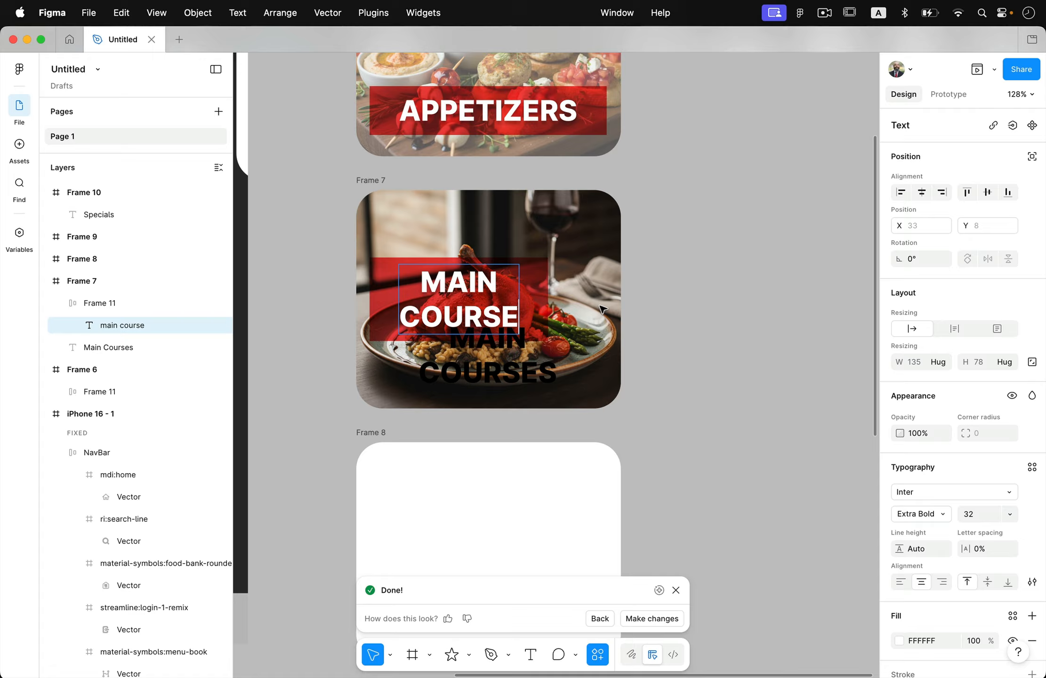
{"action": "key", "text": "Escape"}
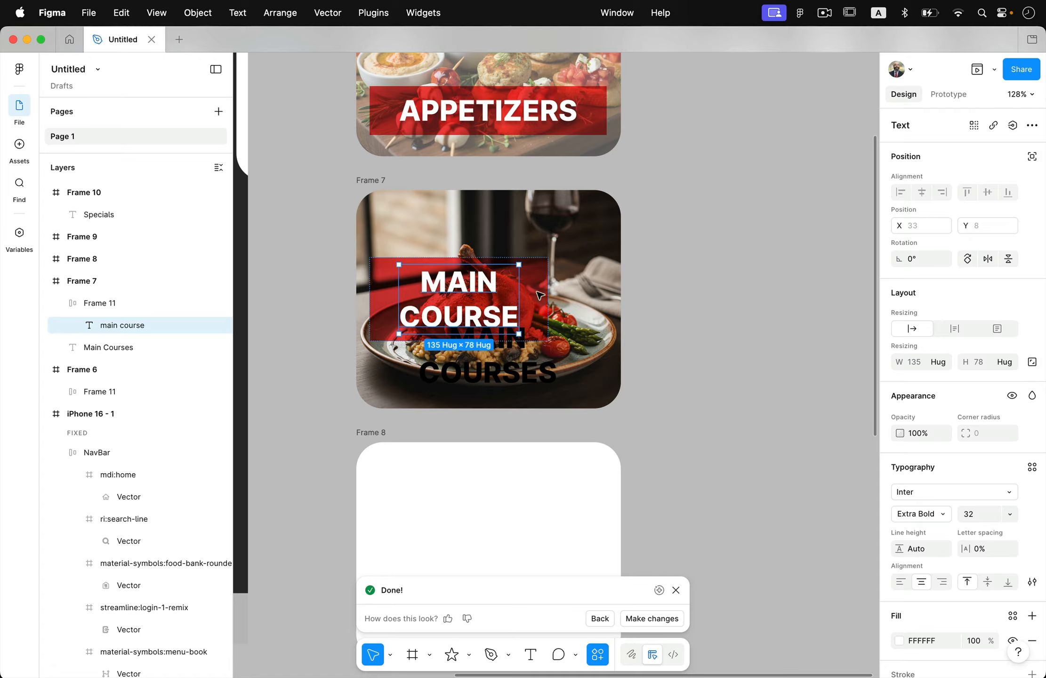
Step: Move the MAIN COURSE banner to the lower centre of its card and delete the old black MAIN COURSES text
{"action": "left_click_drag", "start_coordinate": [539, 283], "coordinate": [559, 335]}
{"action": "left_click", "coordinate": [534, 382]}
{"action": "key", "text": "Delete"}
{"action": "left_click", "coordinate": [697, 306]}
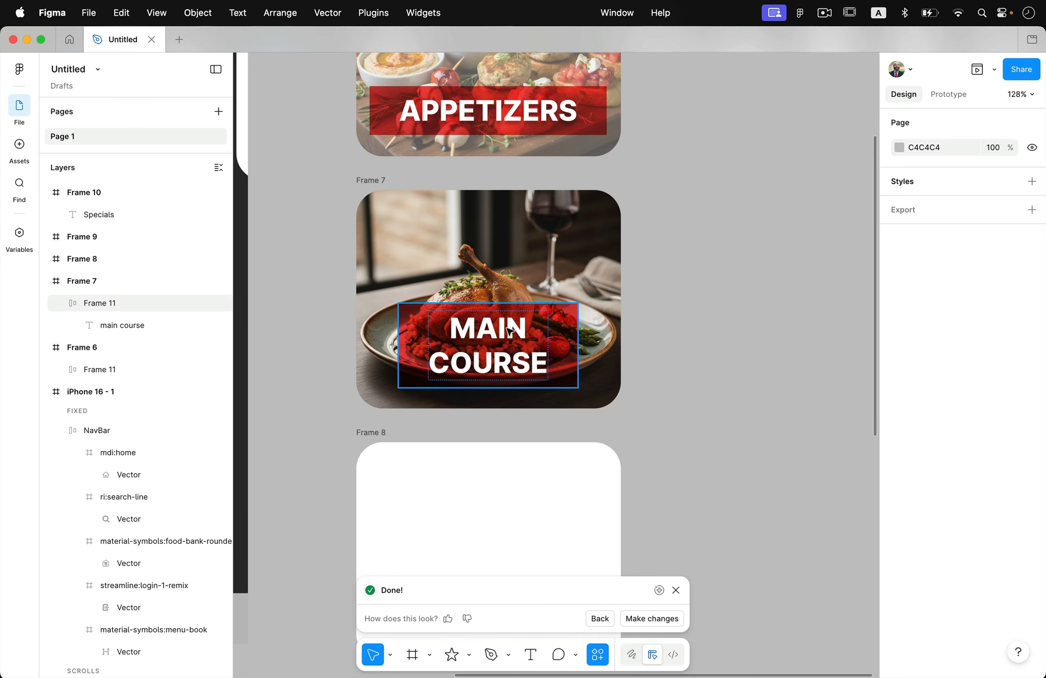
Step: Lower the opacity of the Main Course card's image fill to a faded look like the Appetizers card, and deselect it
{"action": "scroll", "coordinate": [513, 328], "scroll_direction": "down", "scroll_amount": 5}
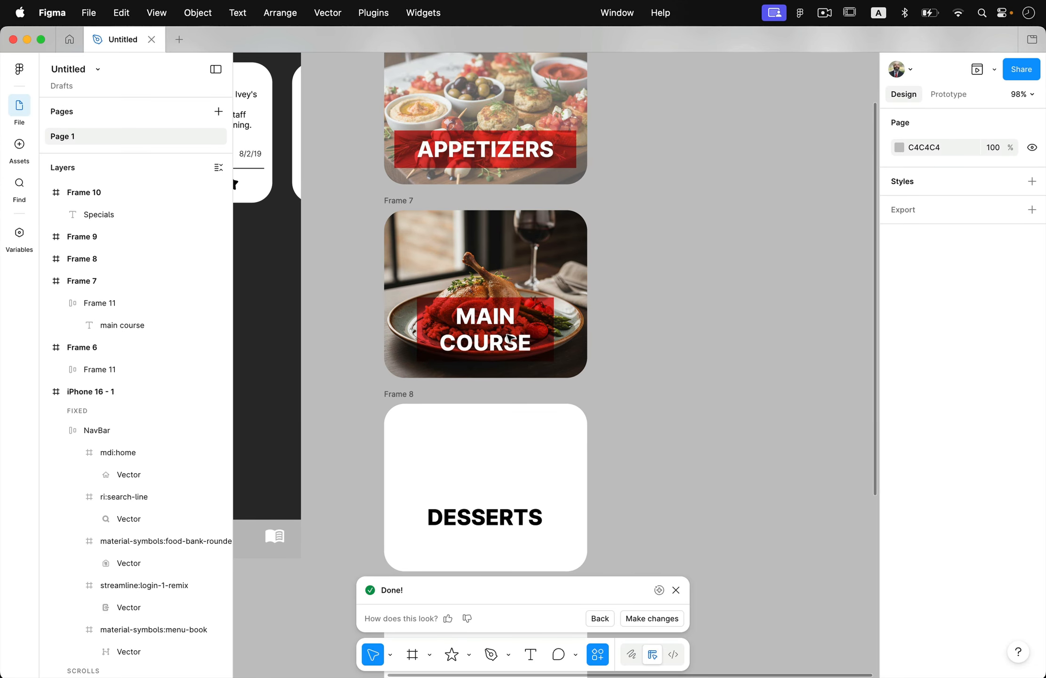
{"action": "scroll", "coordinate": [510, 338], "scroll_direction": "up", "scroll_amount": 2}
{"action": "left_click", "coordinate": [467, 312]}
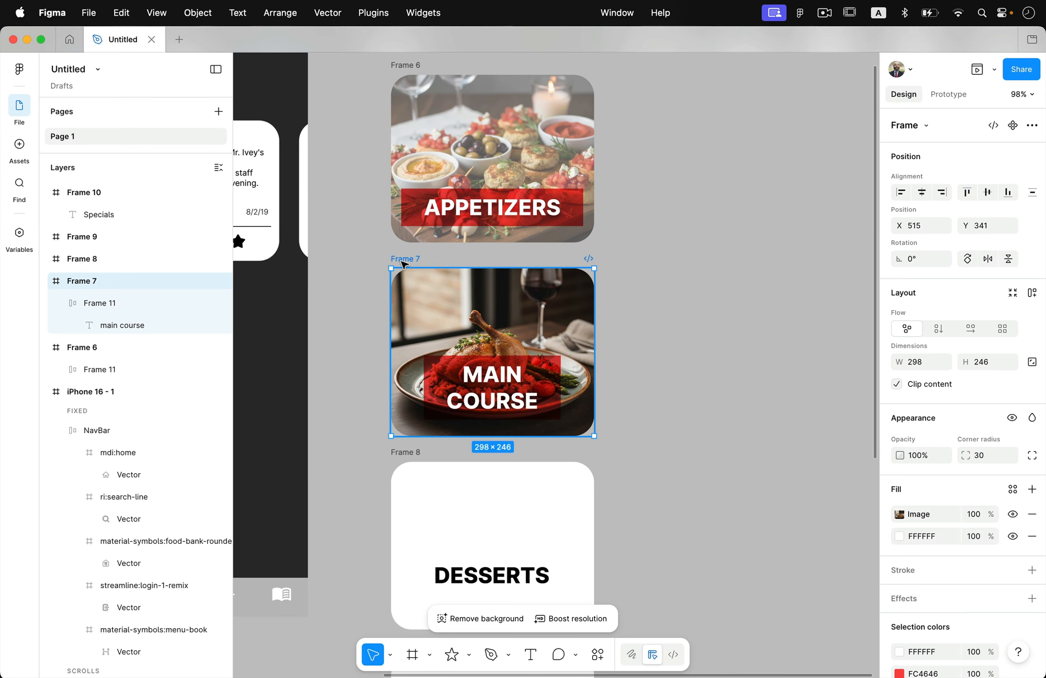
{"action": "left_click_drag", "start_coordinate": [983, 518], "coordinate": [923, 531]}
{"action": "left_click", "coordinate": [823, 475]}
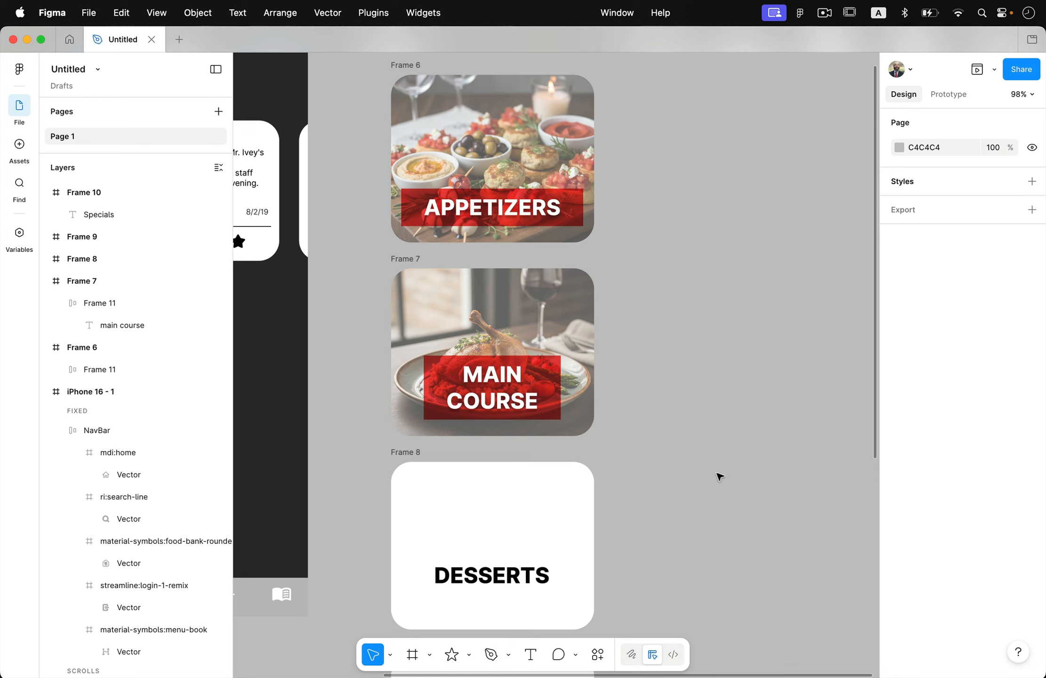
Step: Select the DESSERTS text in its blank card and open the actions search
{"action": "scroll", "coordinate": [720, 476], "scroll_direction": "down", "scroll_amount": 3}
{"action": "scroll", "coordinate": [680, 456], "scroll_direction": "down", "scroll_amount": 1}
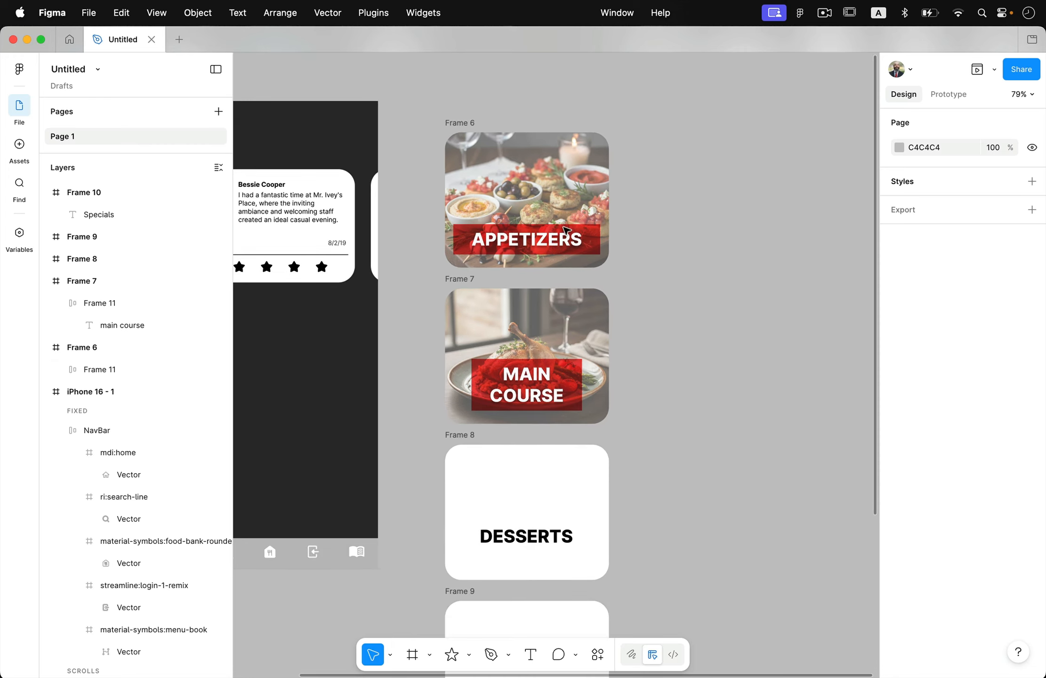
{"action": "scroll", "coordinate": [589, 463], "scroll_direction": "down", "scroll_amount": 5}
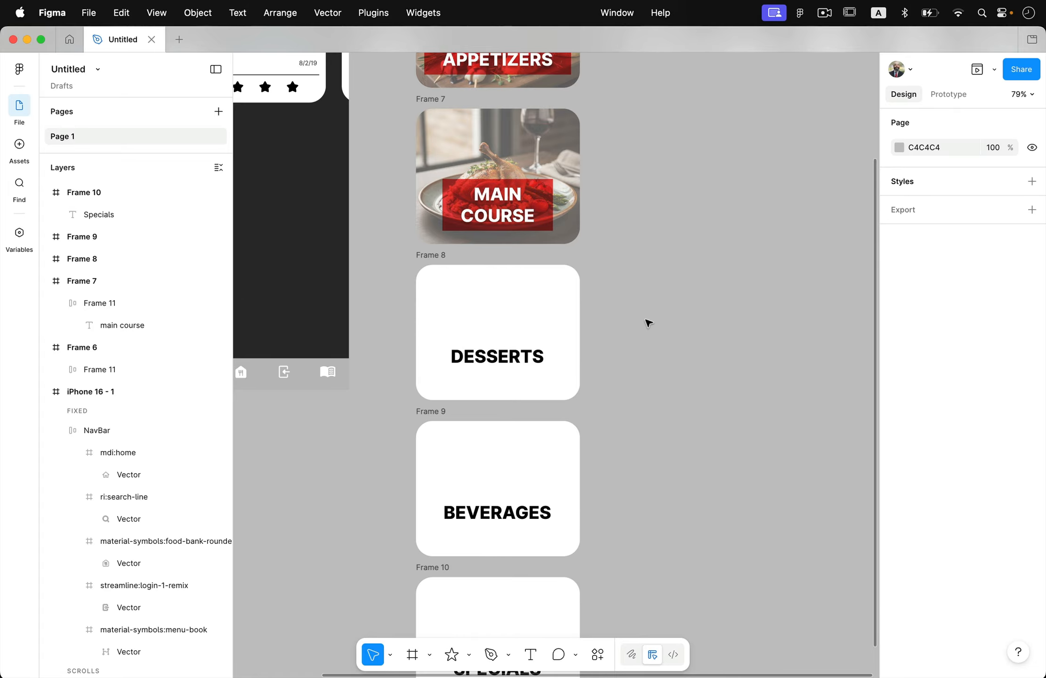
{"action": "scroll", "coordinate": [597, 188], "scroll_direction": "up", "scroll_amount": 2}
{"action": "scroll", "coordinate": [547, 316], "scroll_direction": "down", "scroll_amount": 3}
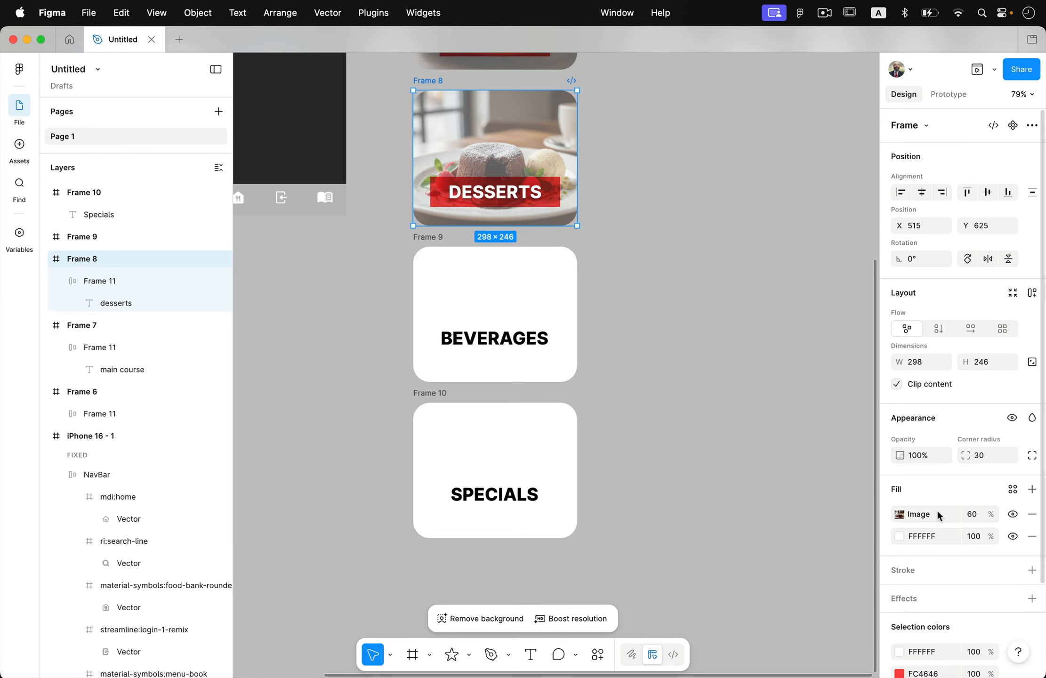
{"action": "left_click", "coordinate": [495, 316]}
{"action": "key", "text": "super+k"}
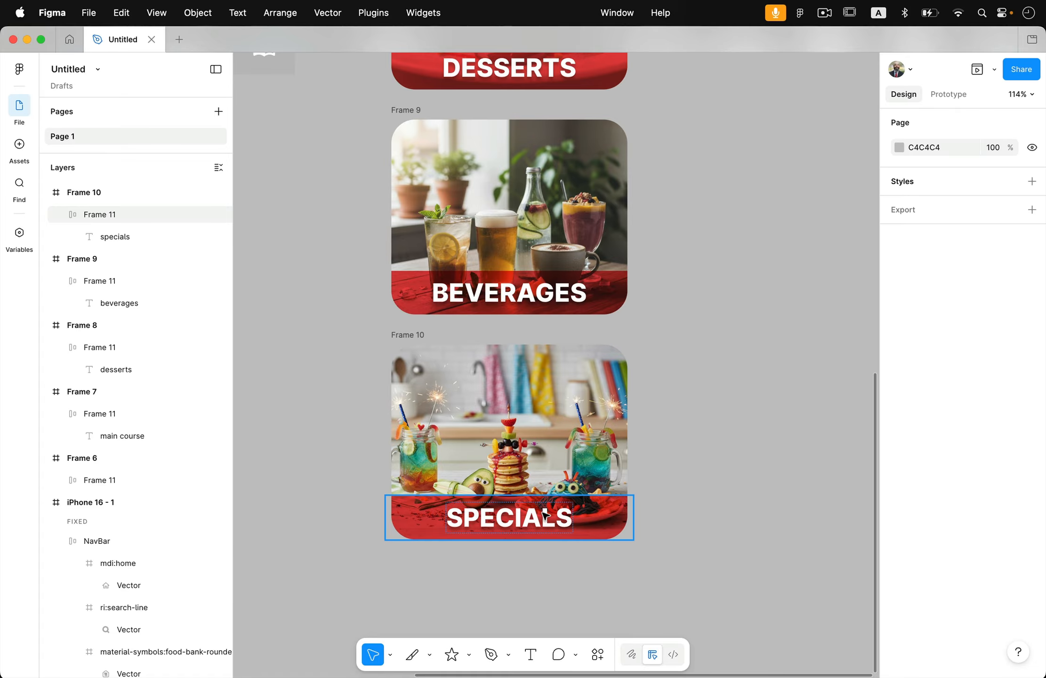
Step: Move all five category cards together into the iPhone 16 frame below the review card at about X 46, and deselect them
{"action": "scroll", "coordinate": [545, 516], "scroll_direction": "up", "scroll_amount": 3}
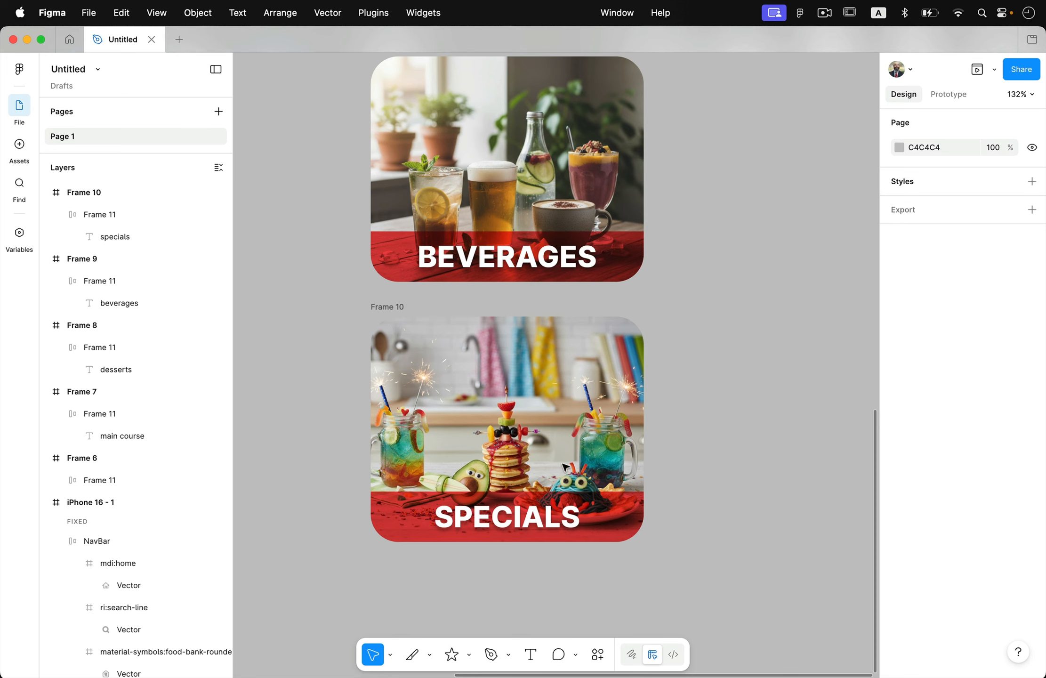
{"action": "scroll", "coordinate": [546, 498], "scroll_direction": "down", "scroll_amount": 5}
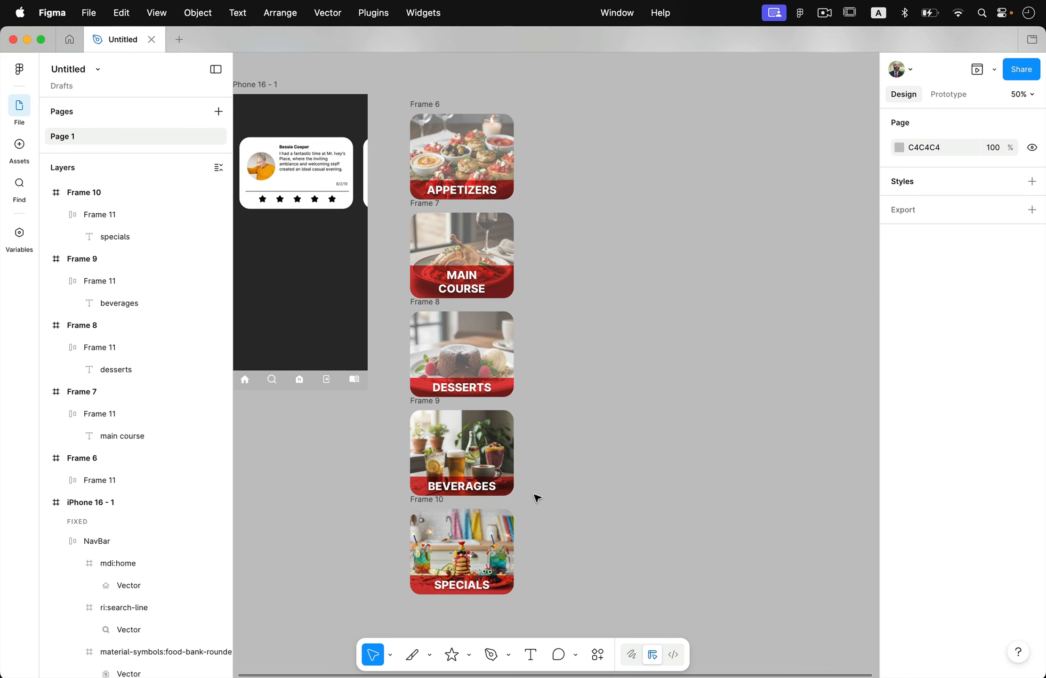
{"action": "scroll", "coordinate": [537, 497], "scroll_direction": "down", "scroll_amount": 3}
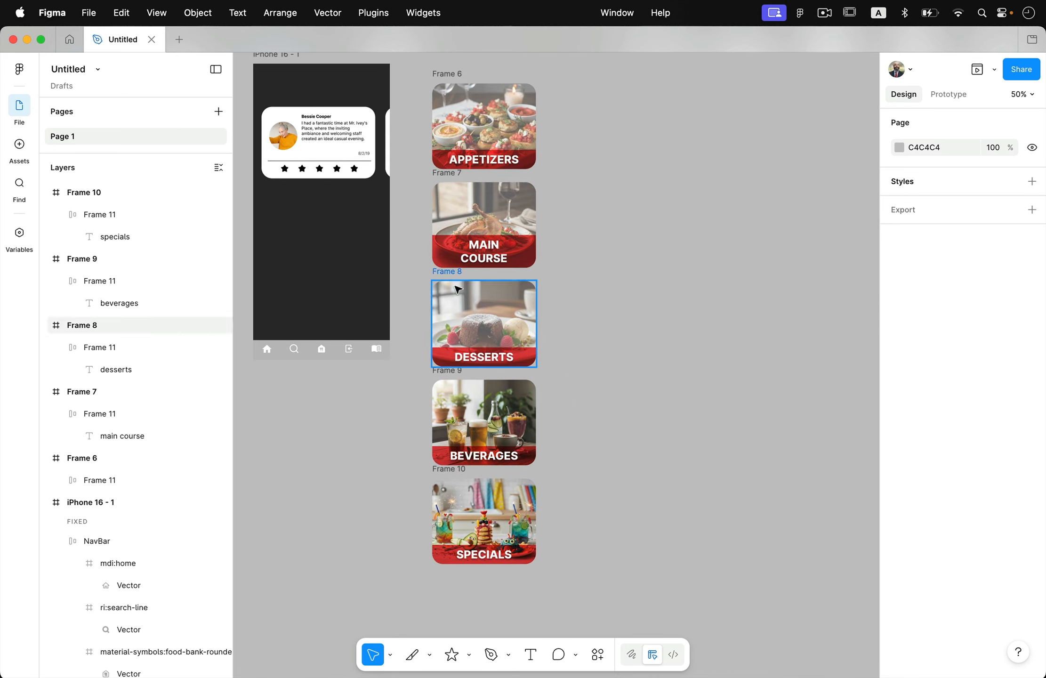
{"action": "scroll", "coordinate": [614, 269], "scroll_direction": "up", "scroll_amount": 1}
{"action": "scroll", "coordinate": [615, 269], "scroll_direction": "left", "scroll_amount": 1}
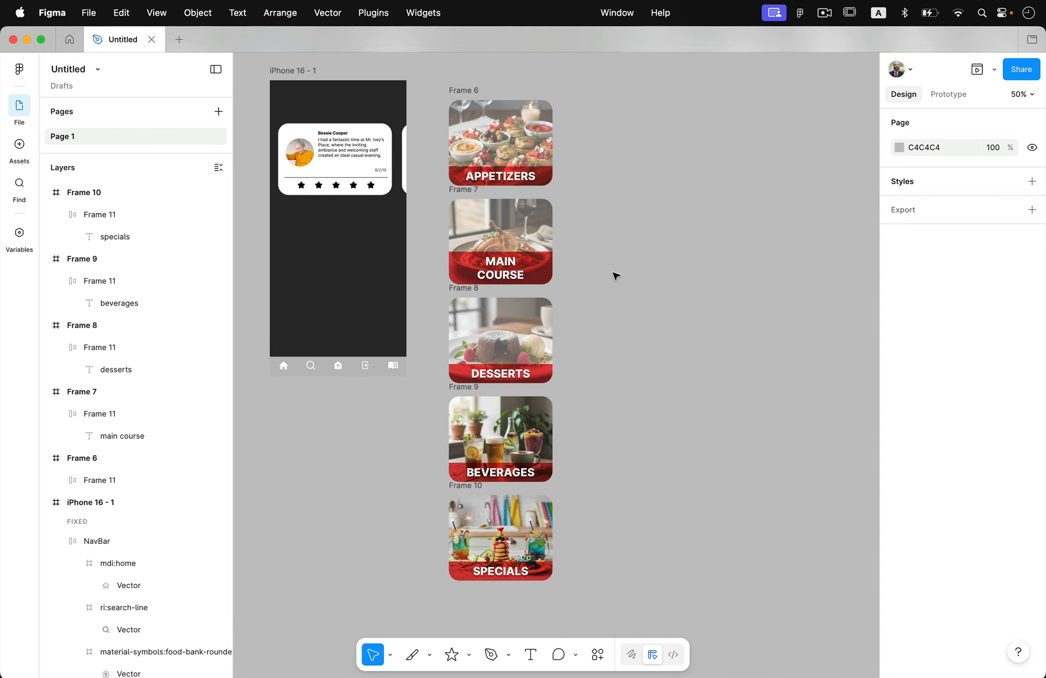
{"action": "left_click_drag", "start_coordinate": [438, 70], "coordinate": [589, 611]}
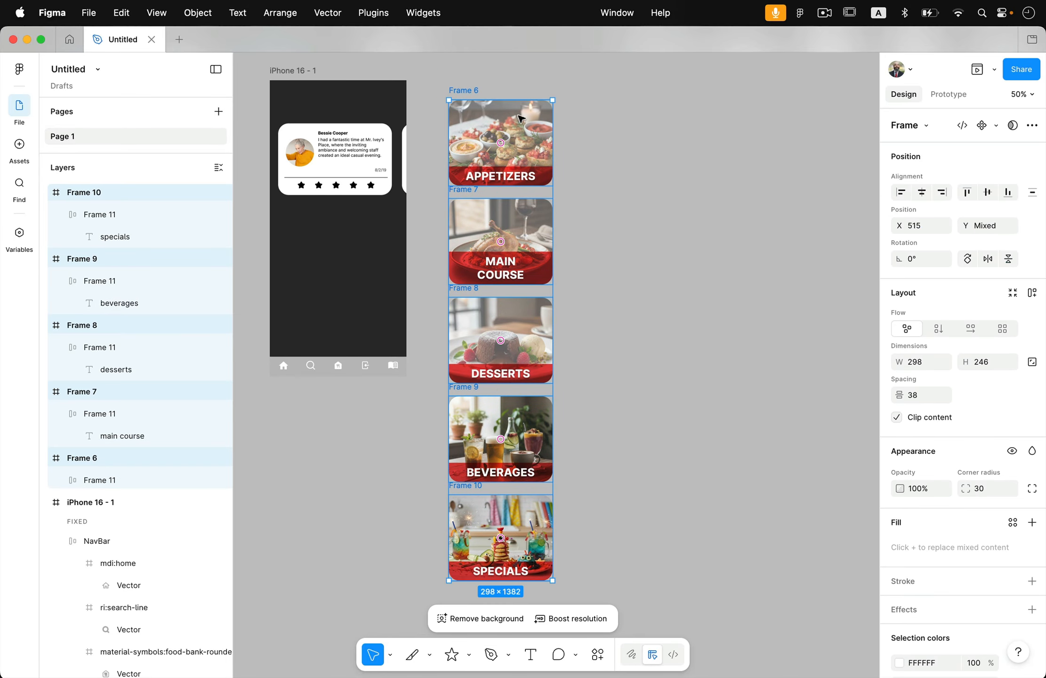
{"action": "left_click_drag", "start_coordinate": [514, 116], "coordinate": [357, 229]}
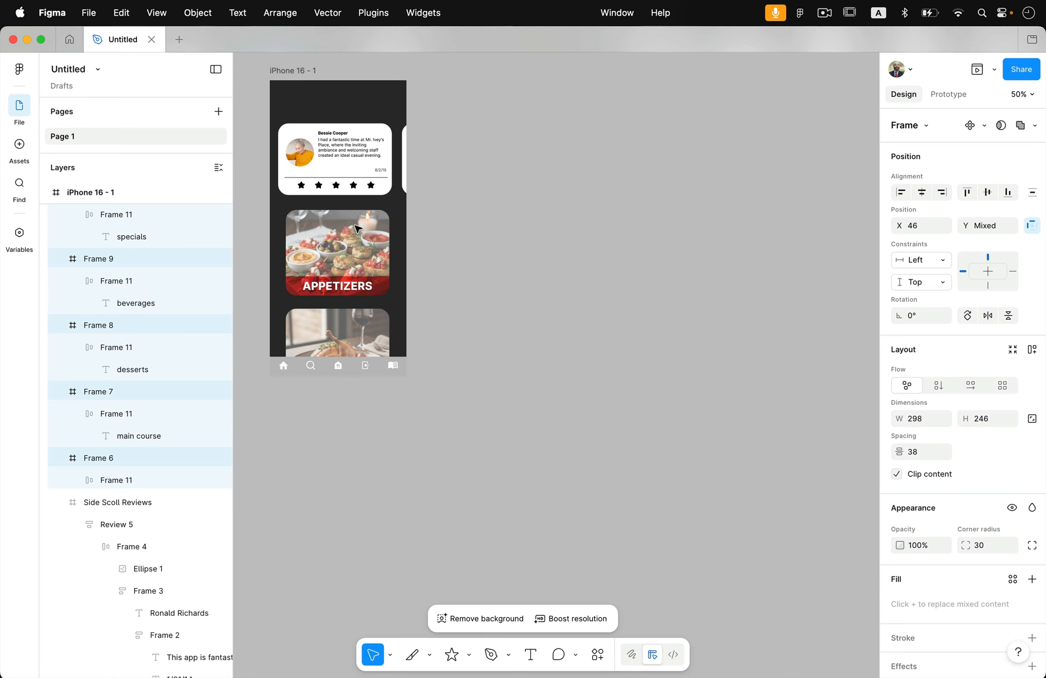
{"action": "left_click", "coordinate": [460, 290]}
Step: Set the iPhone 16 frame's prototype overflow scrolling to Vertical
{"action": "left_click", "coordinate": [949, 94]}
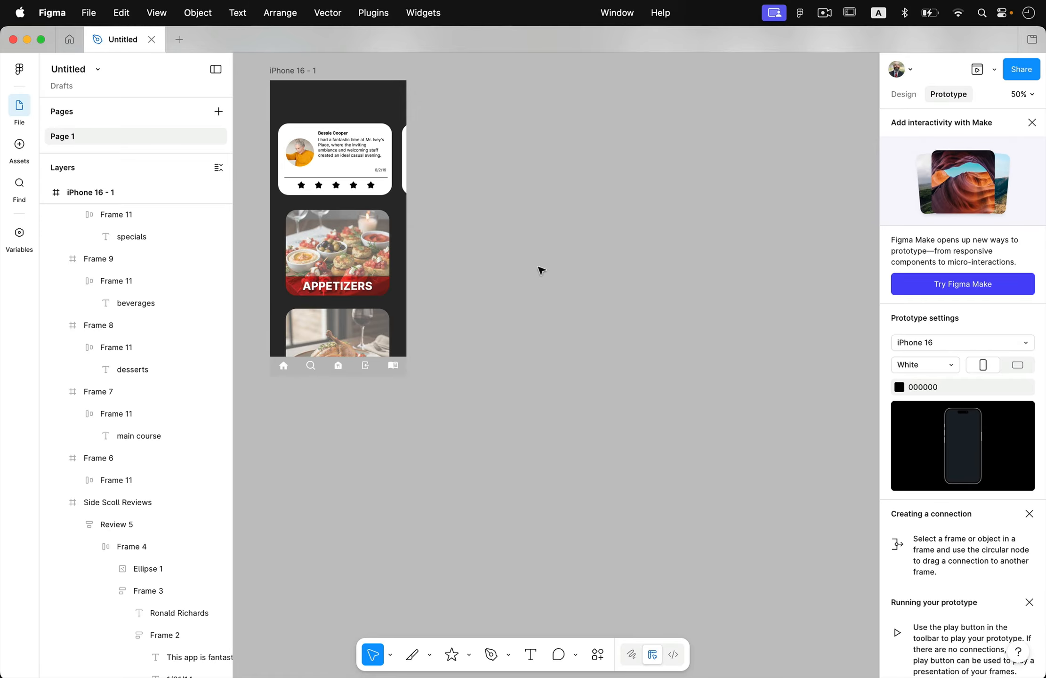
{"action": "left_click", "coordinate": [289, 73]}
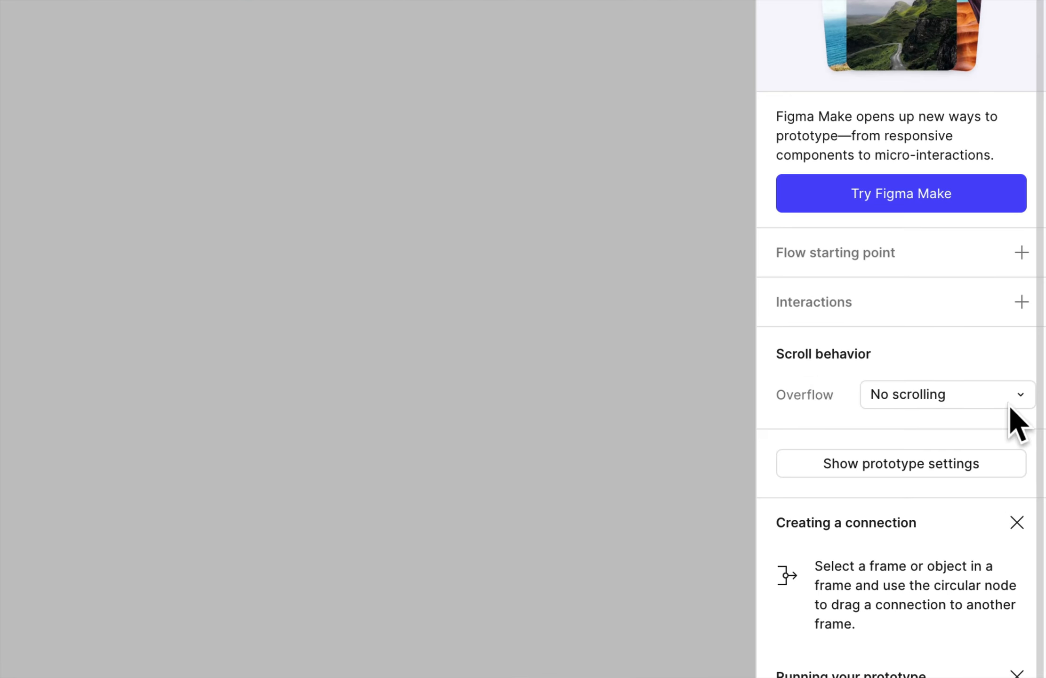
{"action": "left_click", "coordinate": [925, 401]}
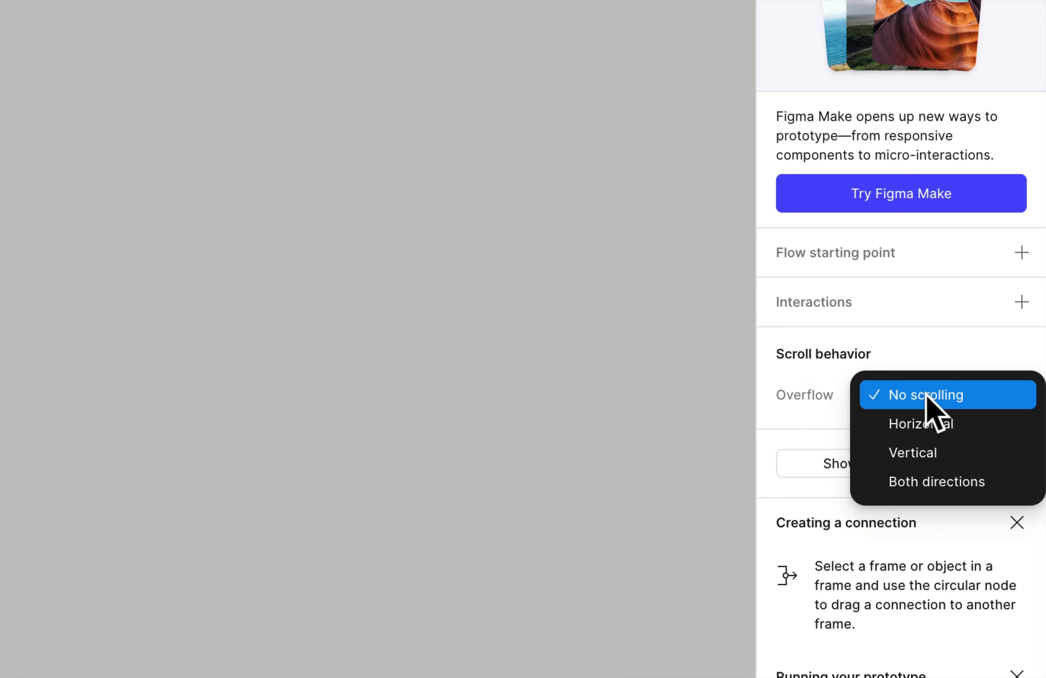
{"action": "left_click", "coordinate": [952, 453]}
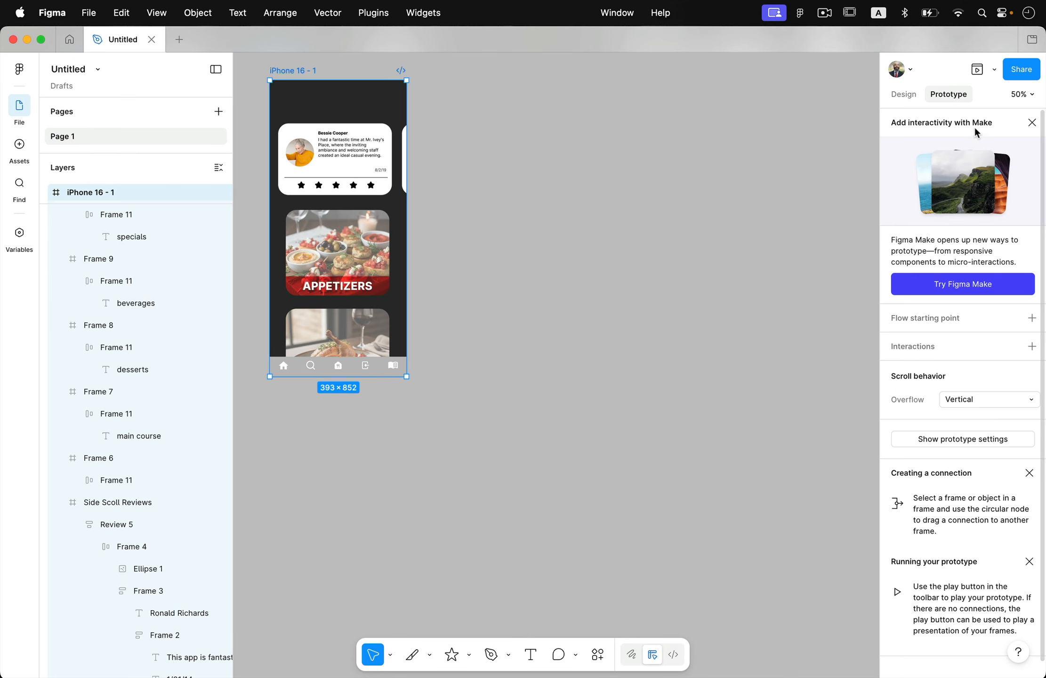
Step: Preview the prototype, test scrolling through the menu cards and the reviews, and close the preview
{"action": "left_click", "coordinate": [978, 70]}
{"action": "scroll", "coordinate": [372, 431], "scroll_direction": "down", "scroll_amount": 2}
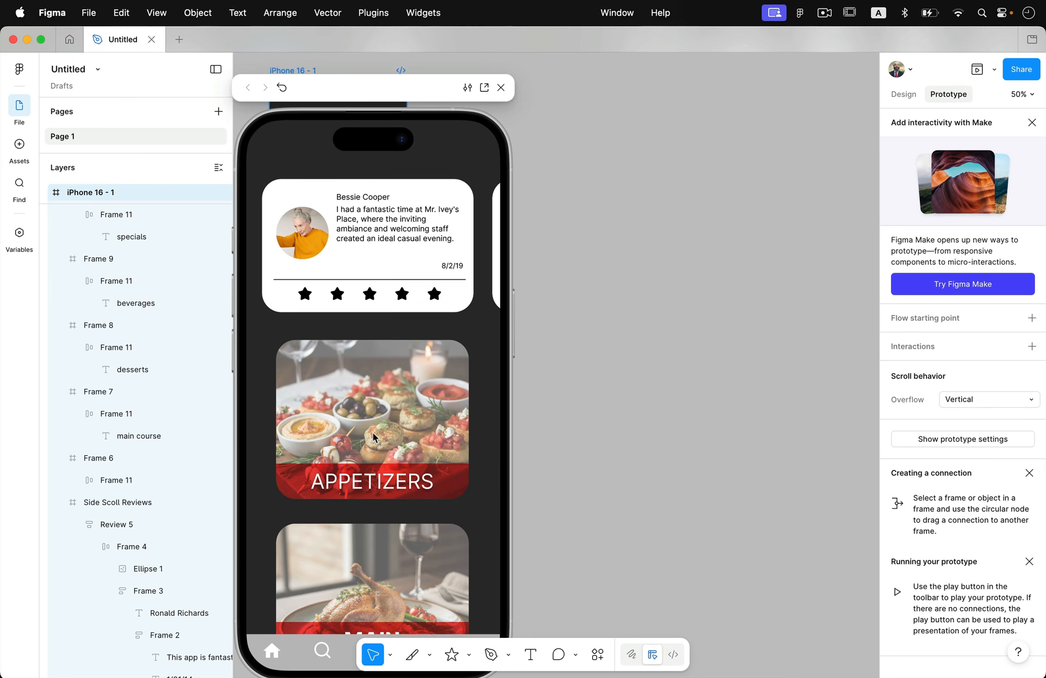
{"action": "scroll", "coordinate": [373, 432], "scroll_direction": "down", "scroll_amount": 1}
{"action": "scroll", "coordinate": [378, 236], "scroll_direction": "right", "scroll_amount": 6}
{"action": "scroll", "coordinate": [378, 236], "scroll_direction": "left", "scroll_amount": 6}
{"action": "scroll", "coordinate": [378, 241], "scroll_direction": "down", "scroll_amount": 20}
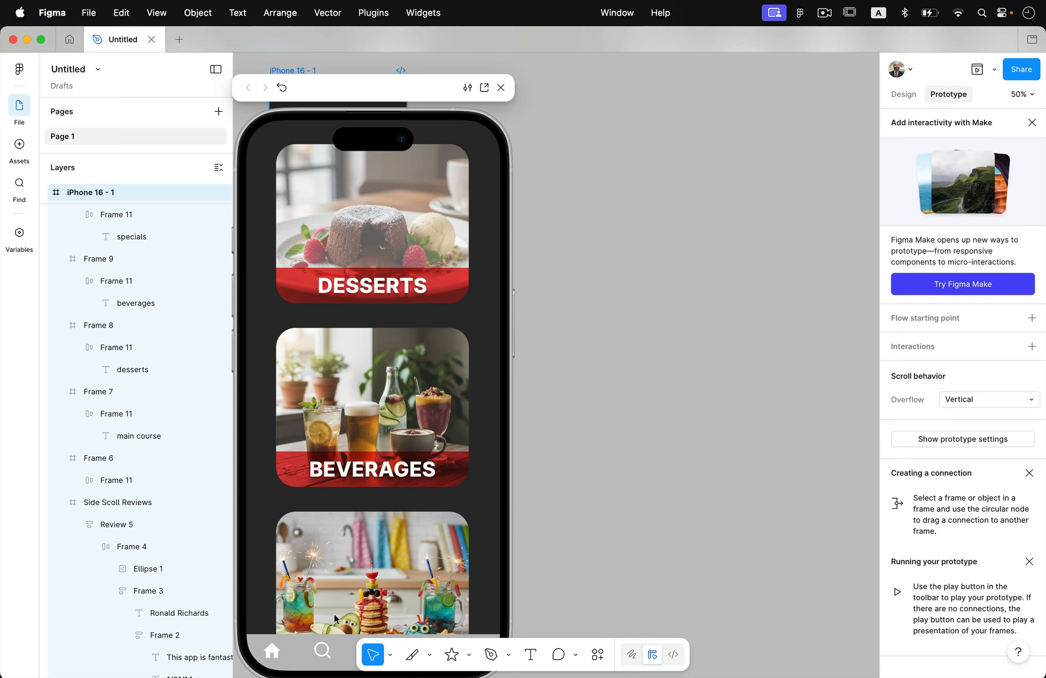
{"action": "scroll", "coordinate": [341, 590], "scroll_direction": "up", "scroll_amount": 5}
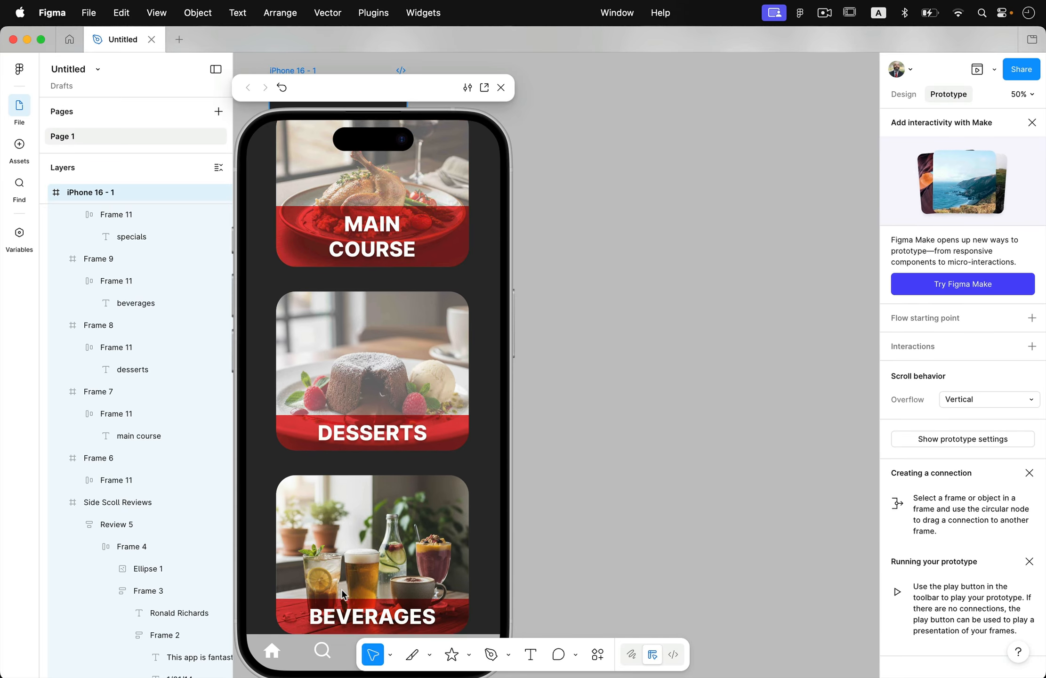
{"action": "scroll", "coordinate": [342, 589], "scroll_direction": "down", "scroll_amount": 5}
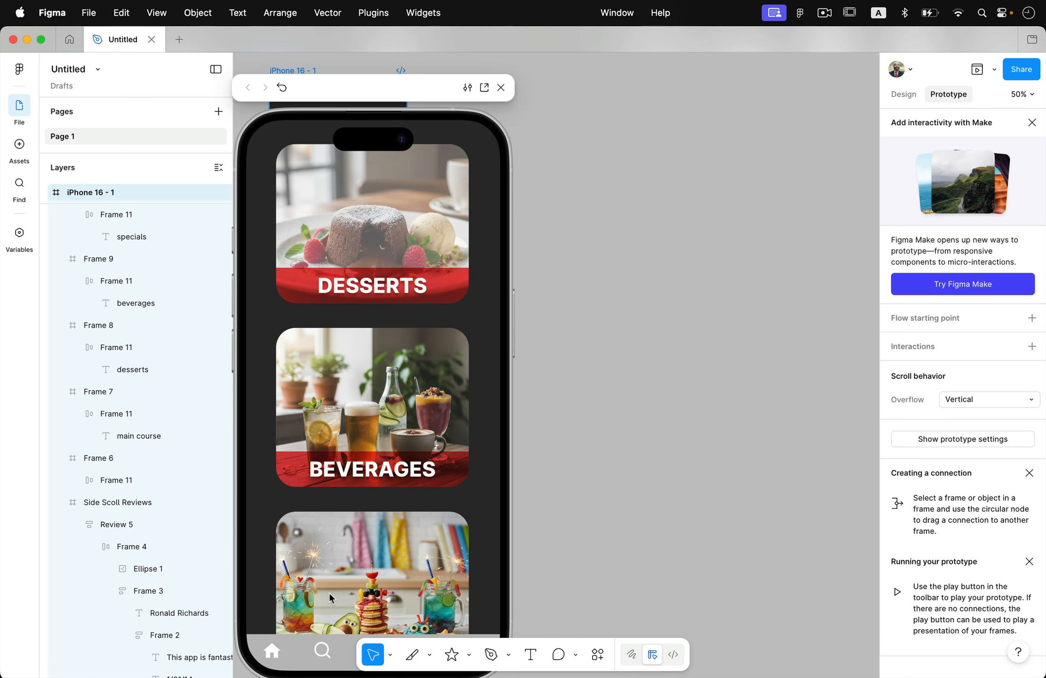
{"action": "left_click", "coordinate": [501, 88]}
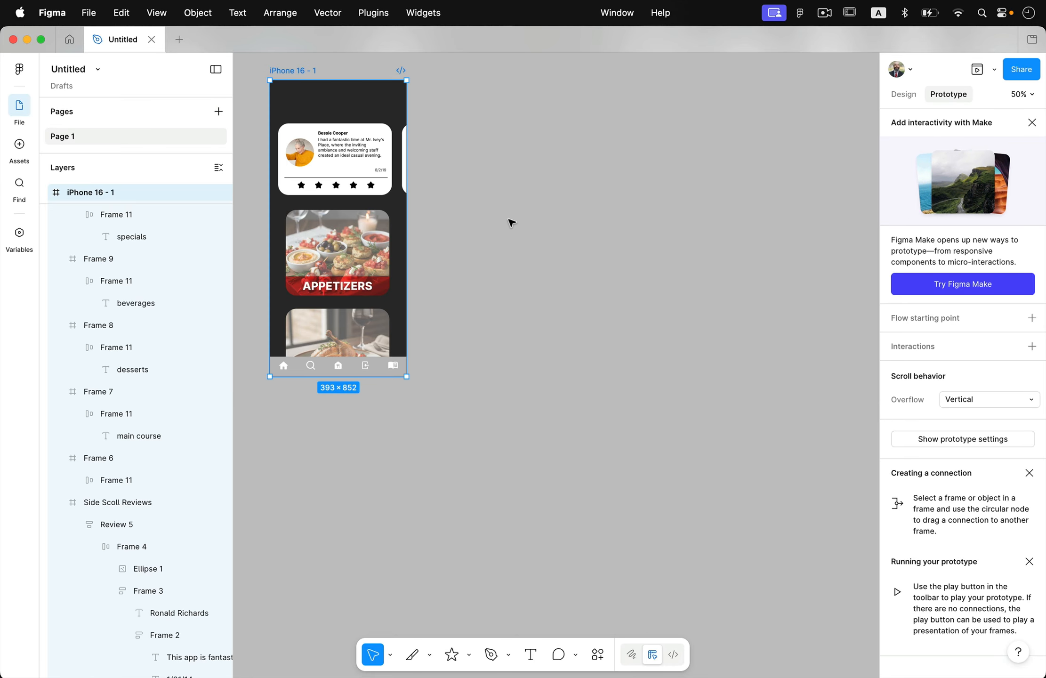
Step: Extend the iPhone 16 frame downward to a height of about 1942, covering all five category cards
{"action": "scroll", "coordinate": [509, 233], "scroll_direction": "left", "scroll_amount": 3}
{"action": "scroll", "coordinate": [509, 234], "scroll_direction": "down", "scroll_amount": 1}
{"action": "scroll", "coordinate": [509, 233], "scroll_direction": "right", "scroll_amount": 2}
{"action": "scroll", "coordinate": [508, 234], "scroll_direction": "up", "scroll_amount": 2}
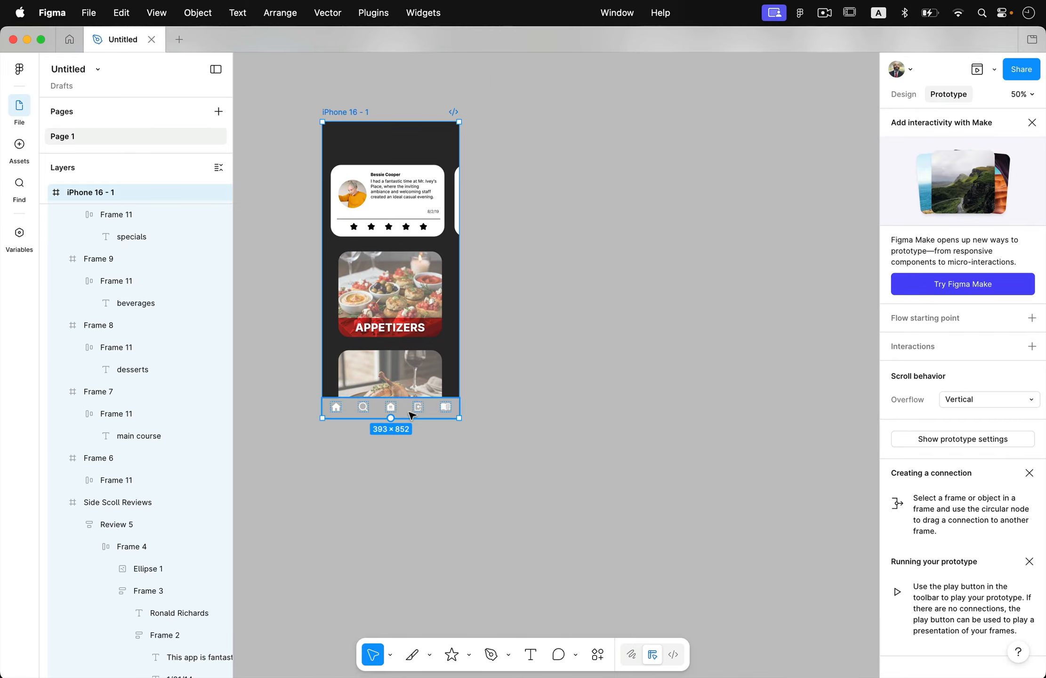
{"action": "left_click_drag", "start_coordinate": [411, 422], "coordinate": [411, 600]}
{"action": "left_click", "coordinate": [356, 405]}
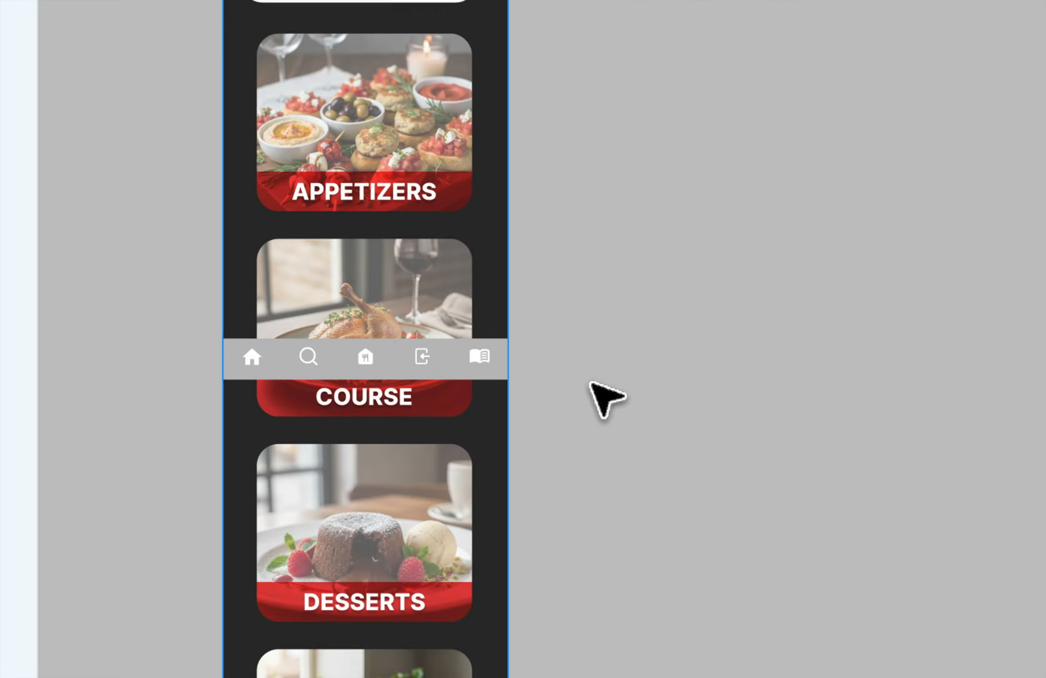
{"action": "scroll", "coordinate": [503, 424], "scroll_direction": "down", "scroll_amount": 5}
{"action": "scroll", "coordinate": [503, 424], "scroll_direction": "down", "scroll_amount": 2}
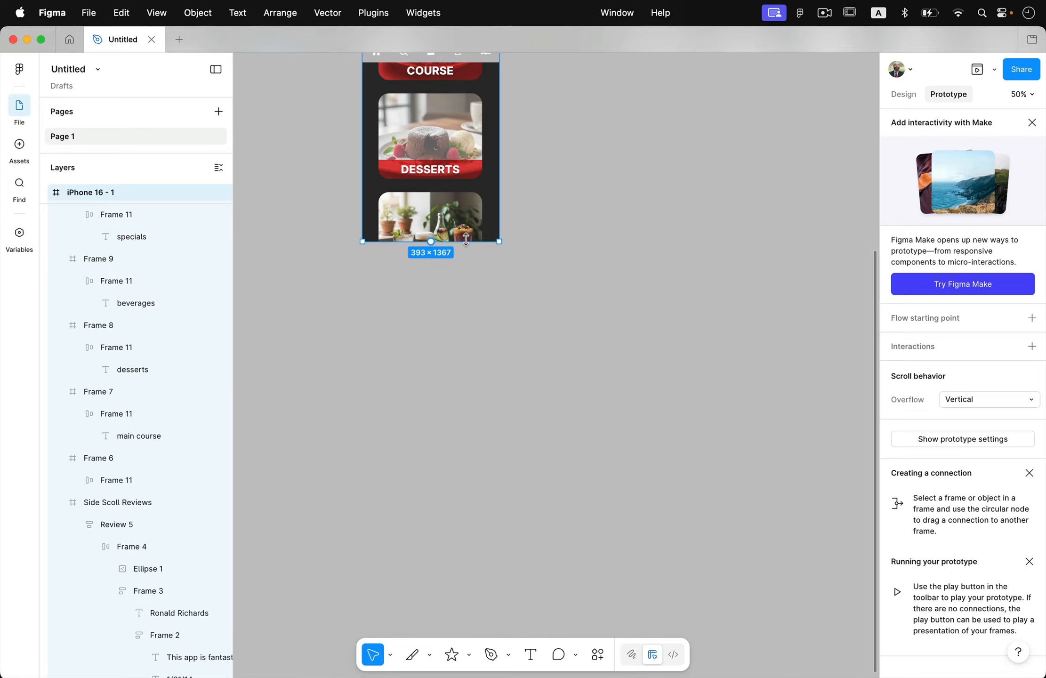
{"action": "left_click_drag", "start_coordinate": [465, 241], "coordinate": [477, 441]}
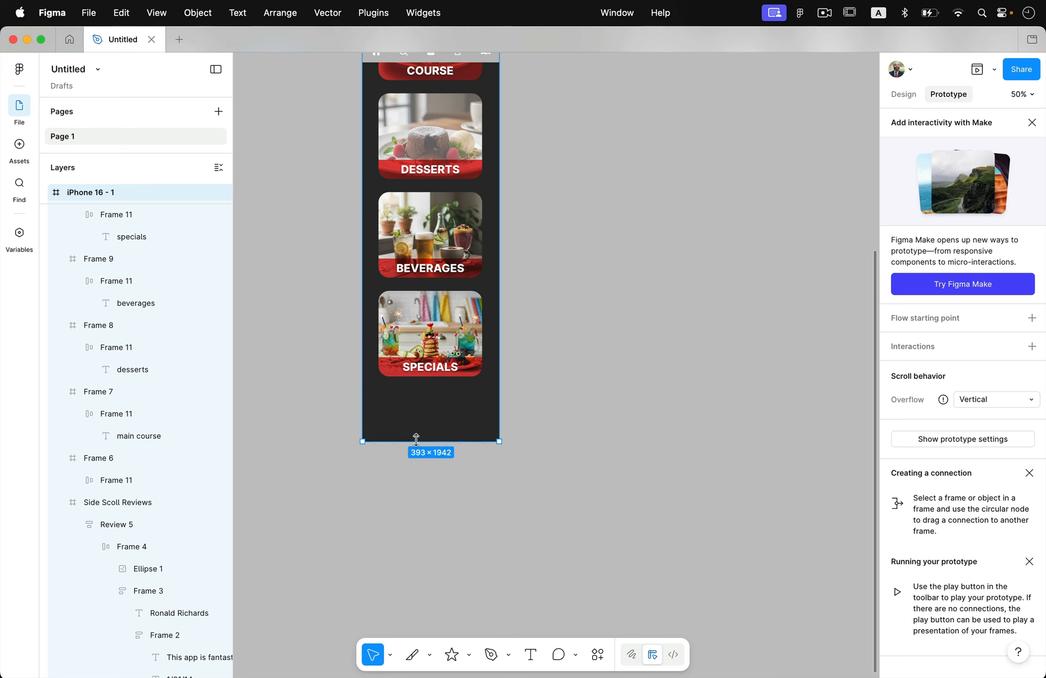
Step: Deselect the lengthened frame, check it in the prototype preview, and close the preview
{"action": "left_click", "coordinate": [620, 375]}
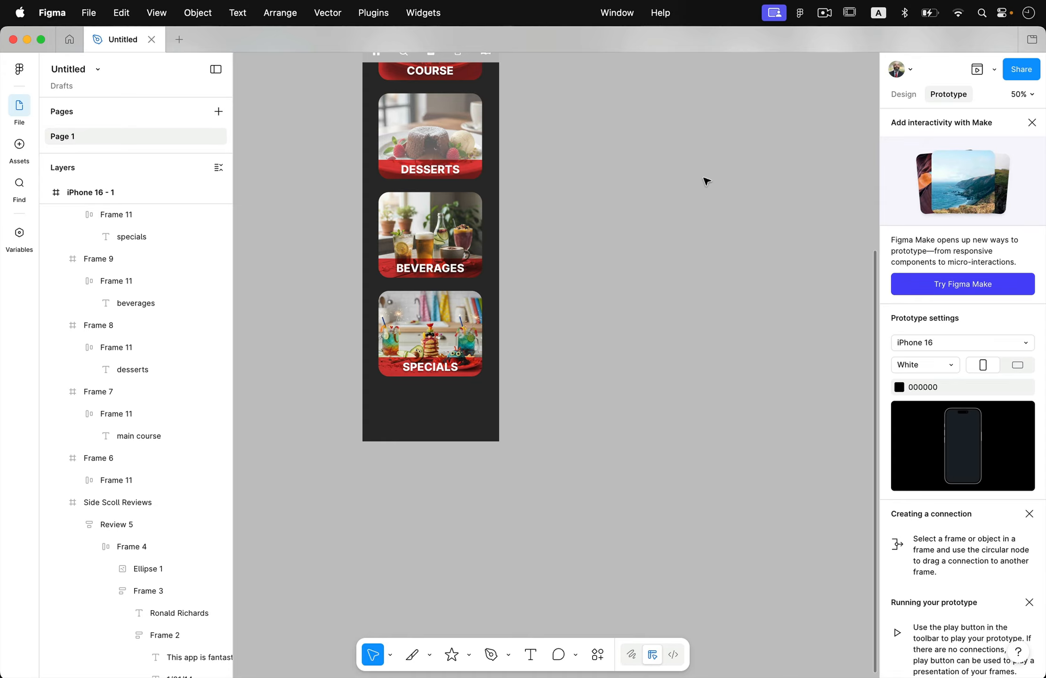
{"action": "left_click", "coordinate": [977, 69]}
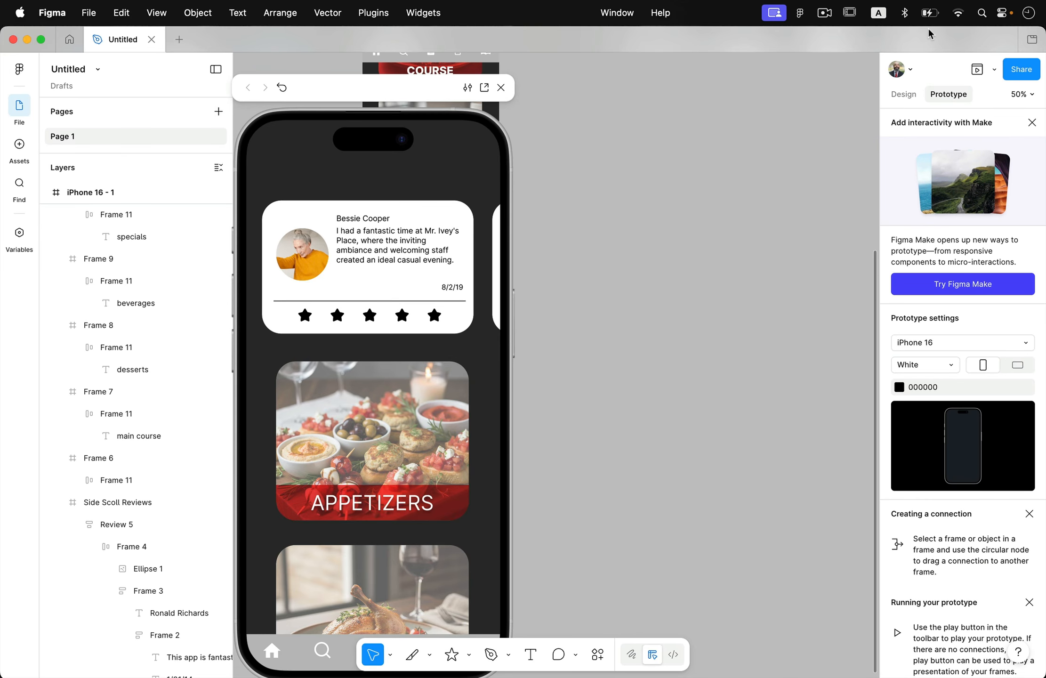
{"action": "left_click", "coordinate": [501, 87]}
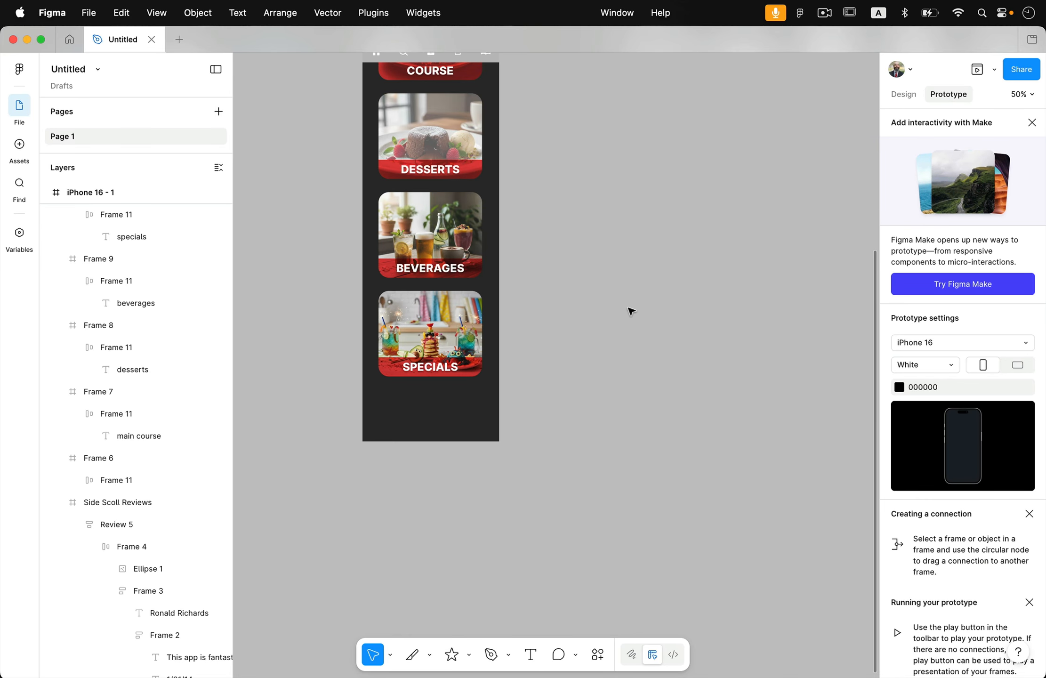
Step: Save a local copy of the design as "AI Exercise.fig" on the Desktop
{"action": "left_click", "coordinate": [89, 13]}
{"action": "left_click", "coordinate": [124, 203]}
{"action": "type", "text": "AI Exercise.fig"}
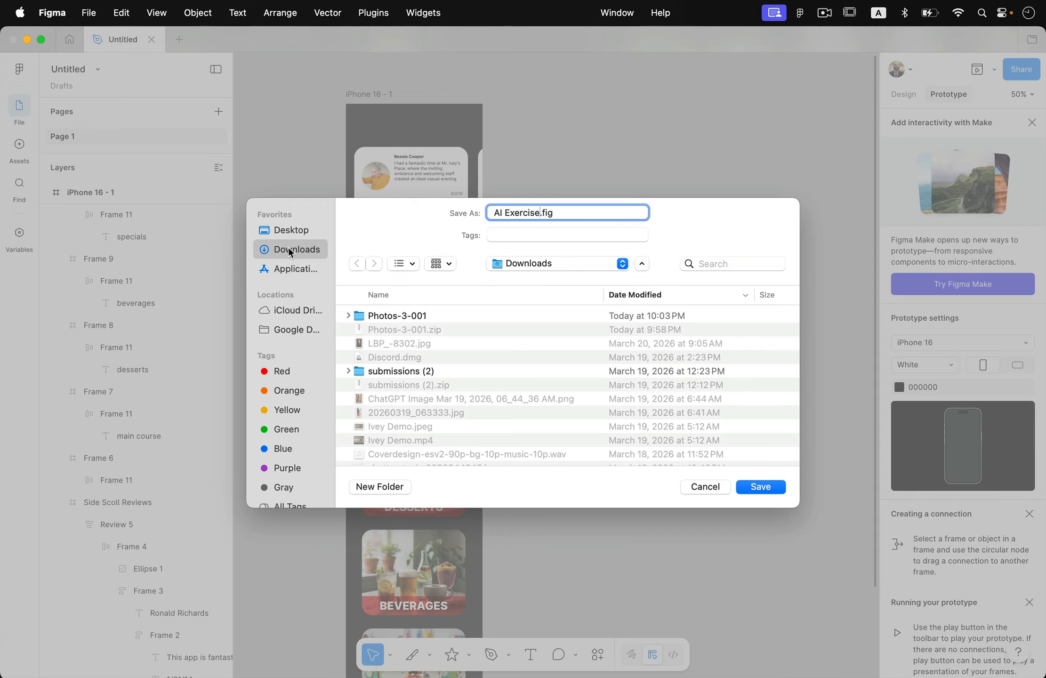
{"action": "left_click", "coordinate": [292, 229]}
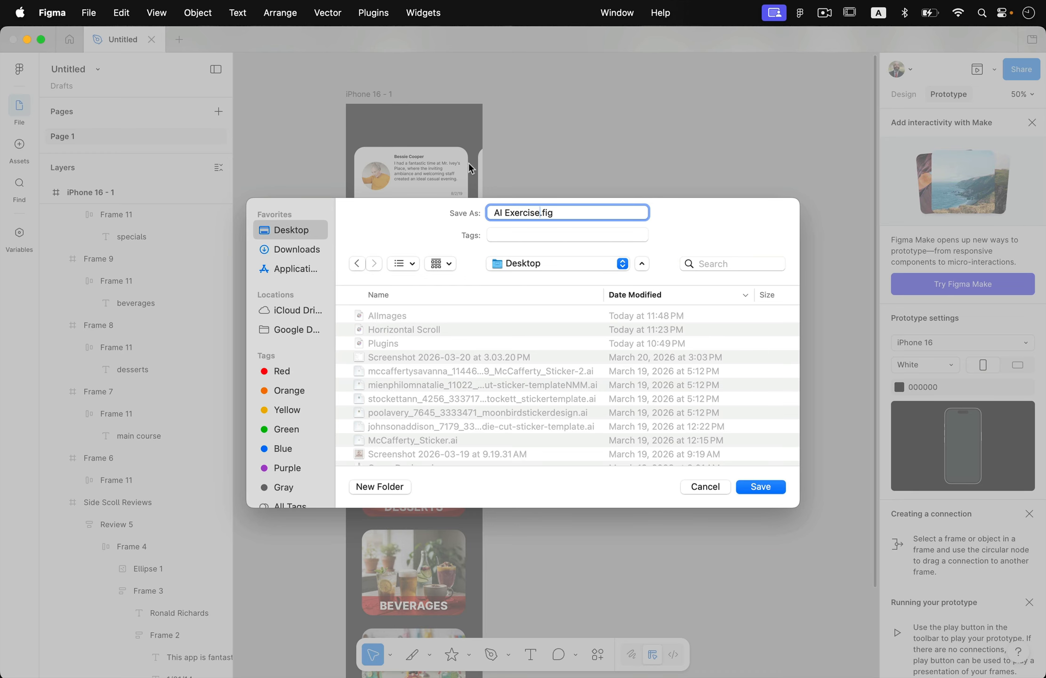